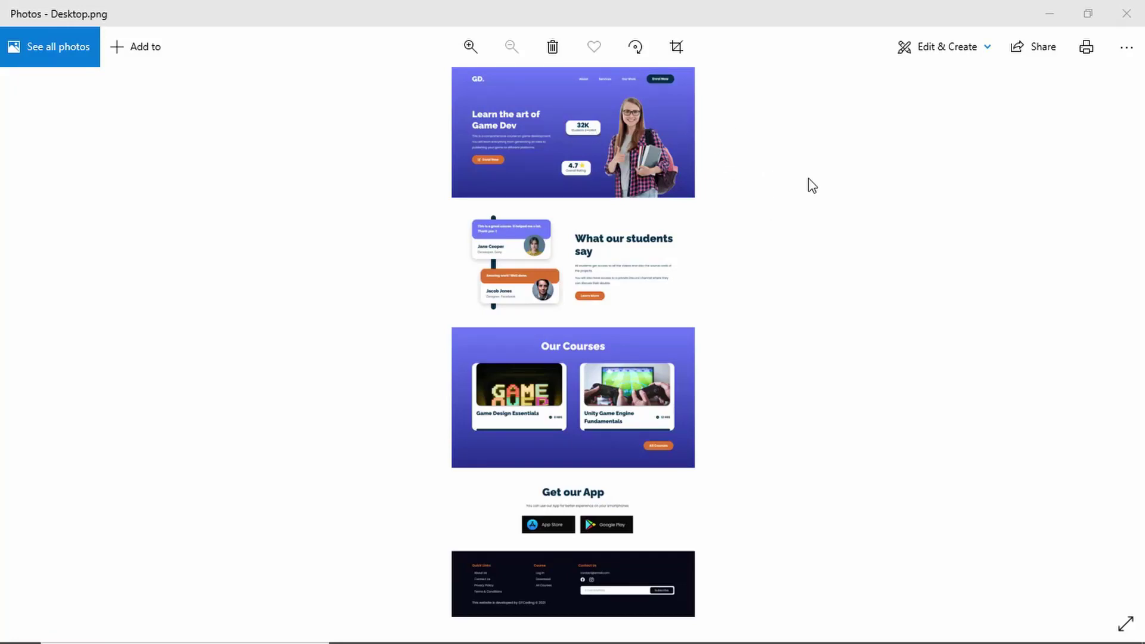
Return from the Desktop.png preview to the Figma Responsive Homepage file.
{"action": "key", "text": "alt+Tab"}
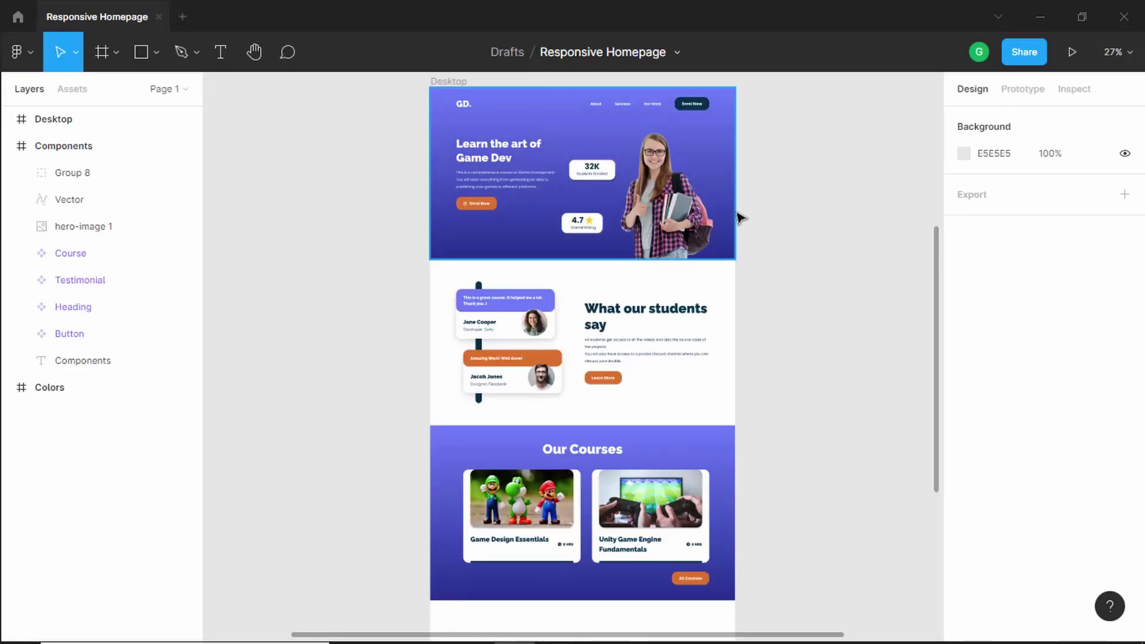
{"action": "scroll", "coordinate": [613, 289], "scroll_direction": "down", "scroll_amount": 5}
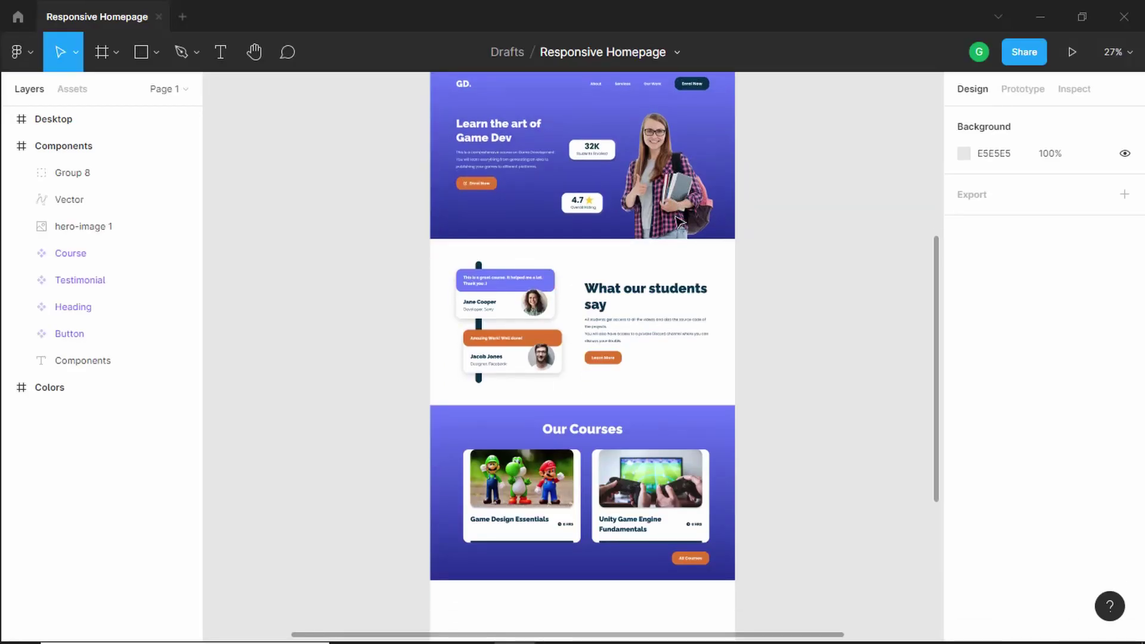
{"action": "scroll", "coordinate": [591, 274], "scroll_direction": "up", "scroll_amount": 1}
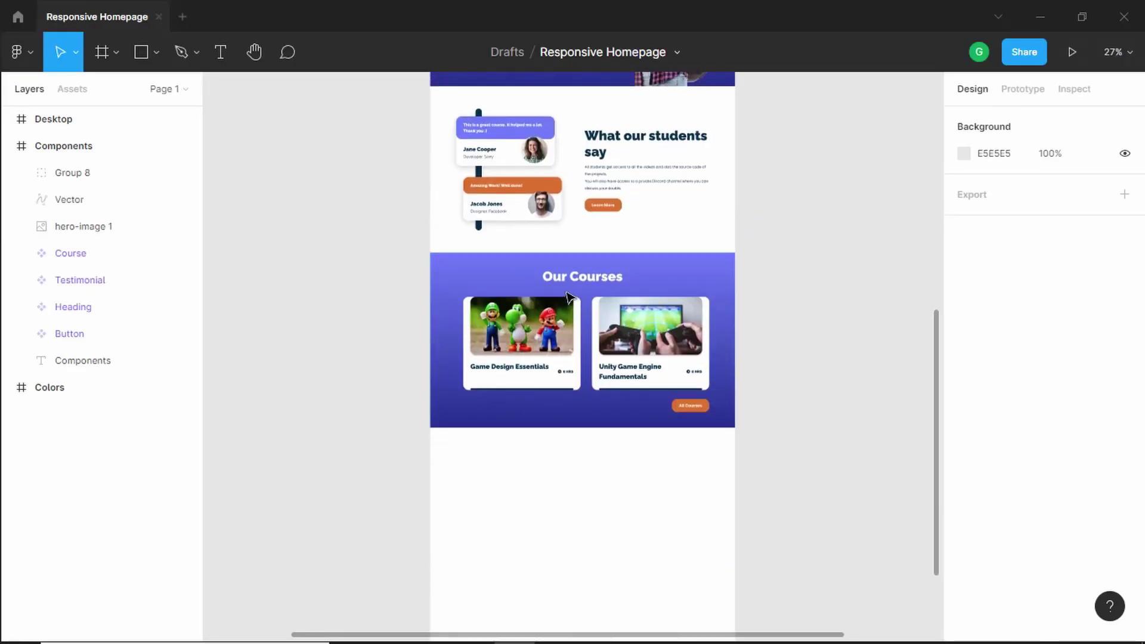
{"action": "key", "text": "alt+Tab"}
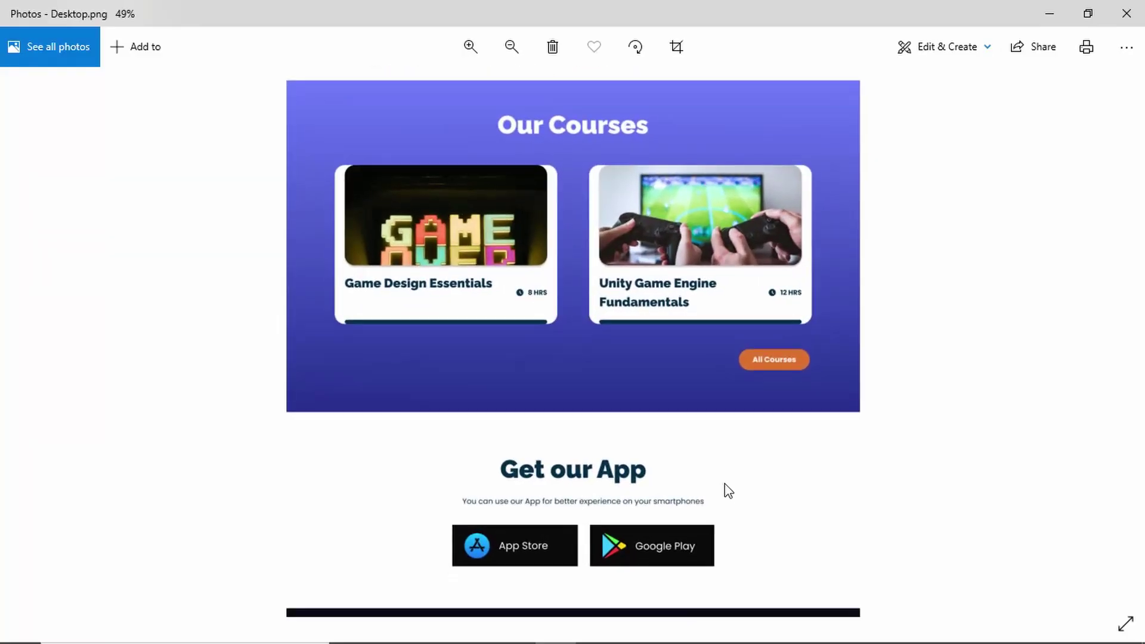
{"action": "scroll", "coordinate": [583, 376], "scroll_direction": "down", "scroll_amount": 2}
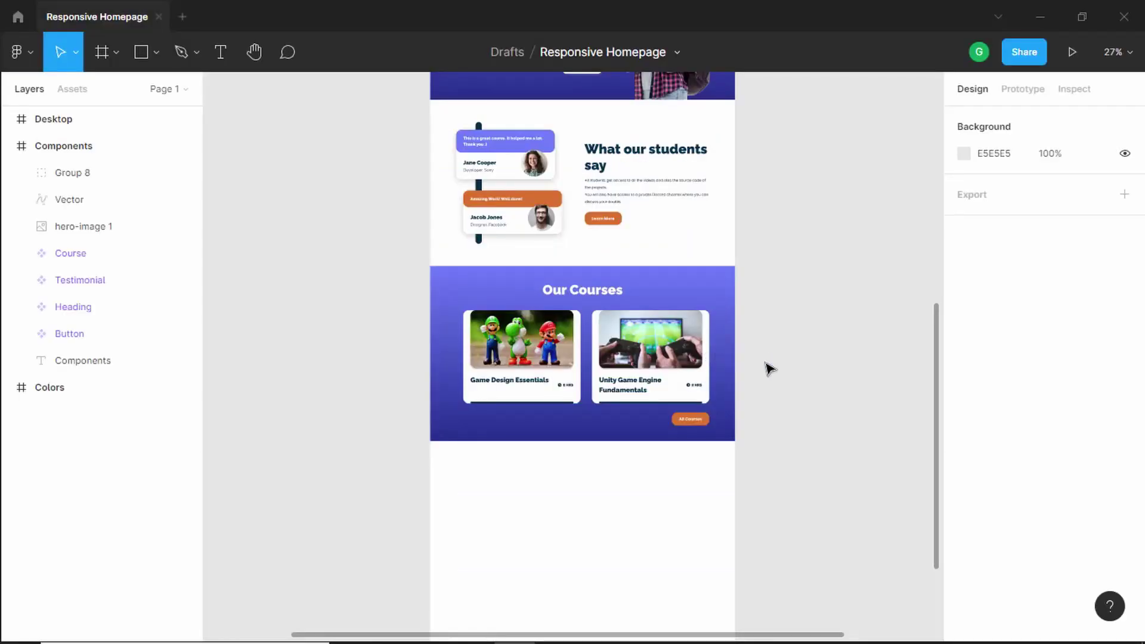
{"action": "scroll", "coordinate": [765, 365], "scroll_direction": "down", "scroll_amount": 3}
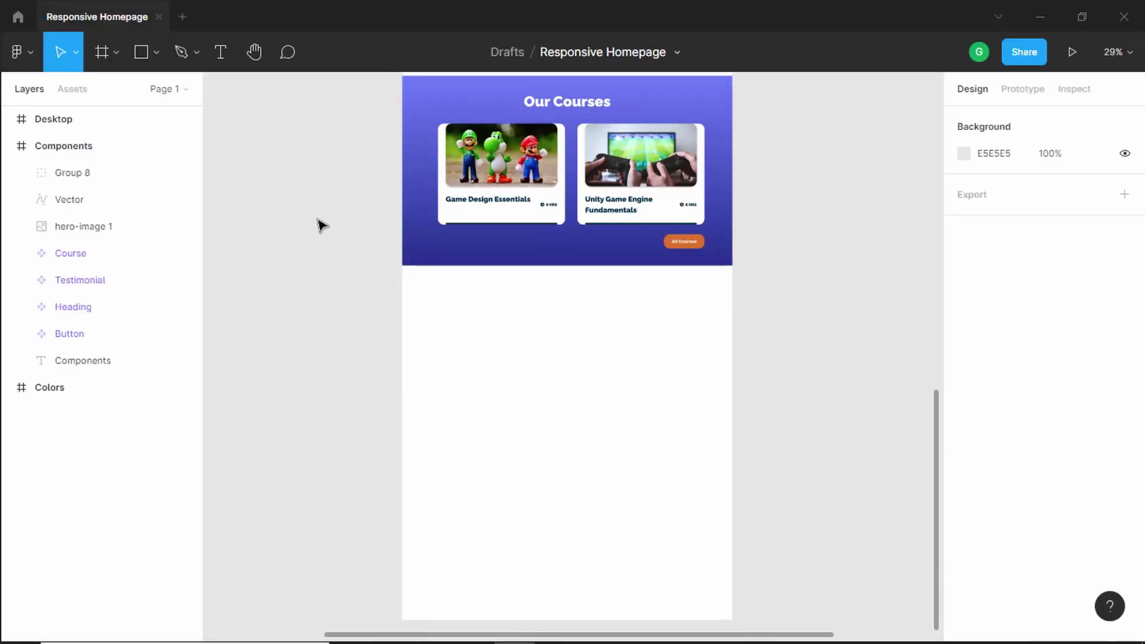
Place a Heading 2 component below Our Courses and change its text to 'Get our App'.
{"action": "left_click", "coordinate": [76, 93]}
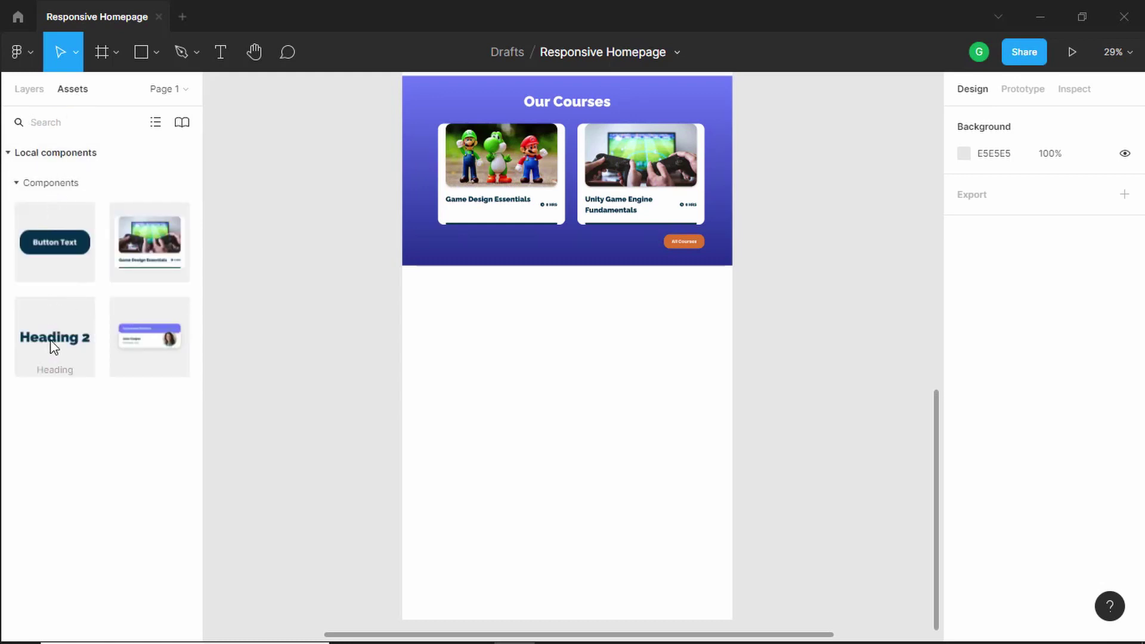
{"action": "left_click_drag", "start_coordinate": [91, 341], "coordinate": [559, 323]}
{"action": "double_click", "coordinate": [561, 323]}
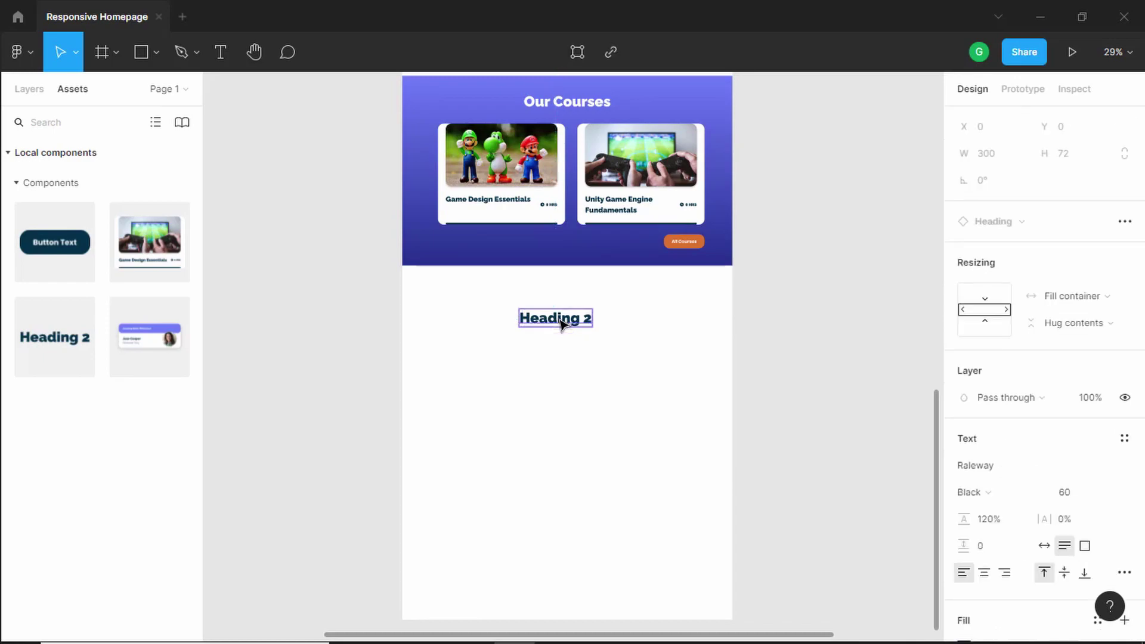
{"action": "double_click", "coordinate": [560, 322]}
{"action": "key", "text": "alt+Tab"}
{"action": "key", "text": "alt+Tab"}
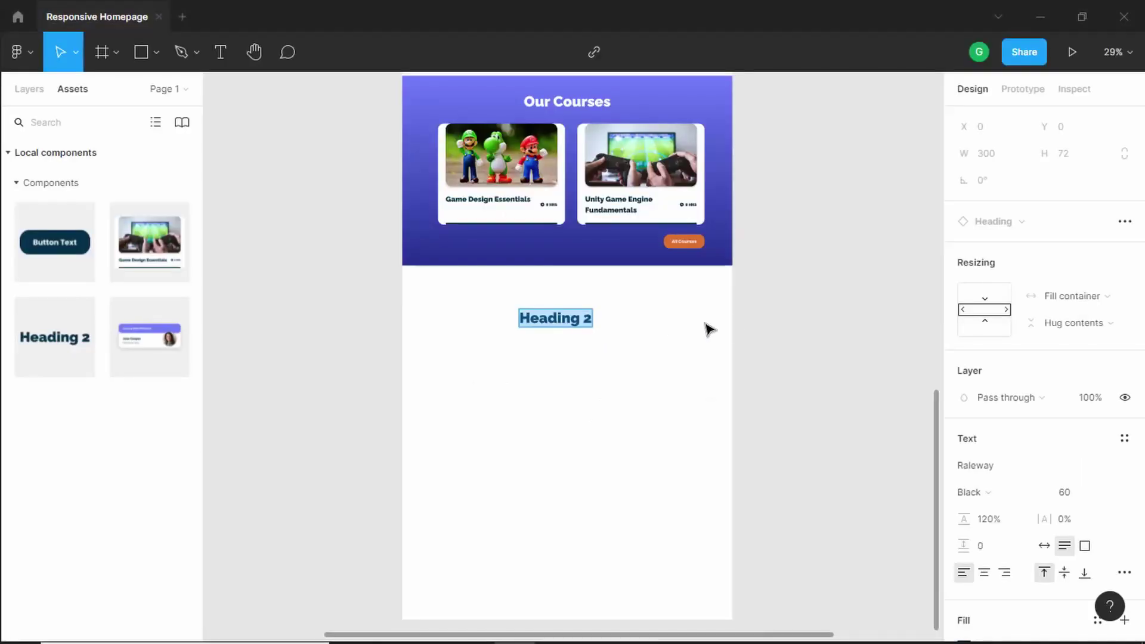
{"action": "type", "text": "Get ou"}
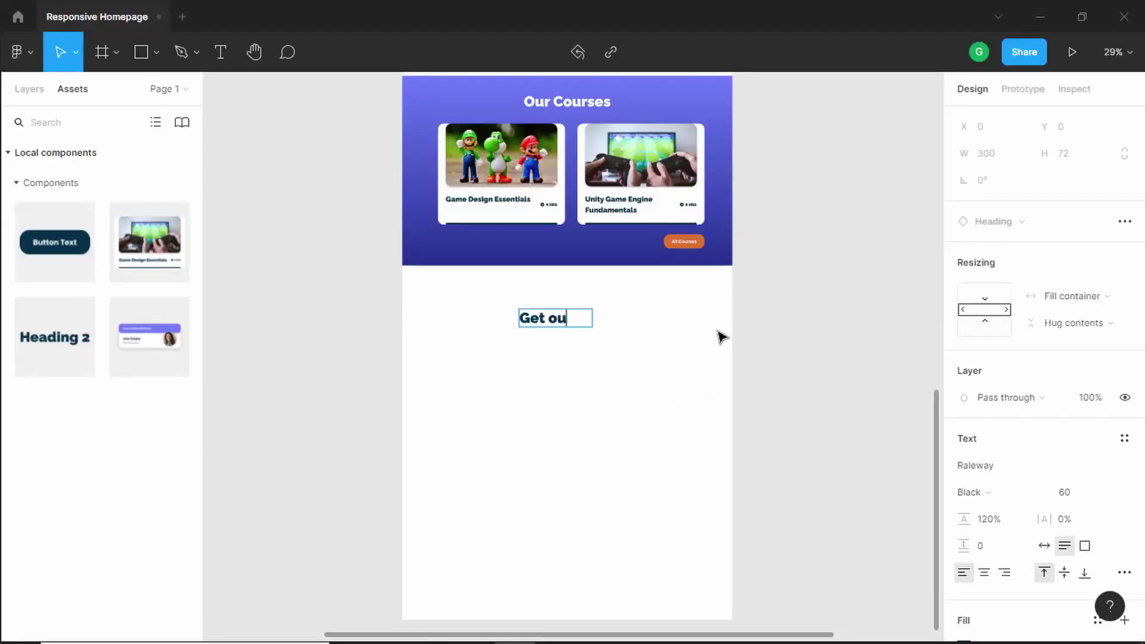
{"action": "type", "text": "r App"}
{"action": "key", "text": "Escape"}
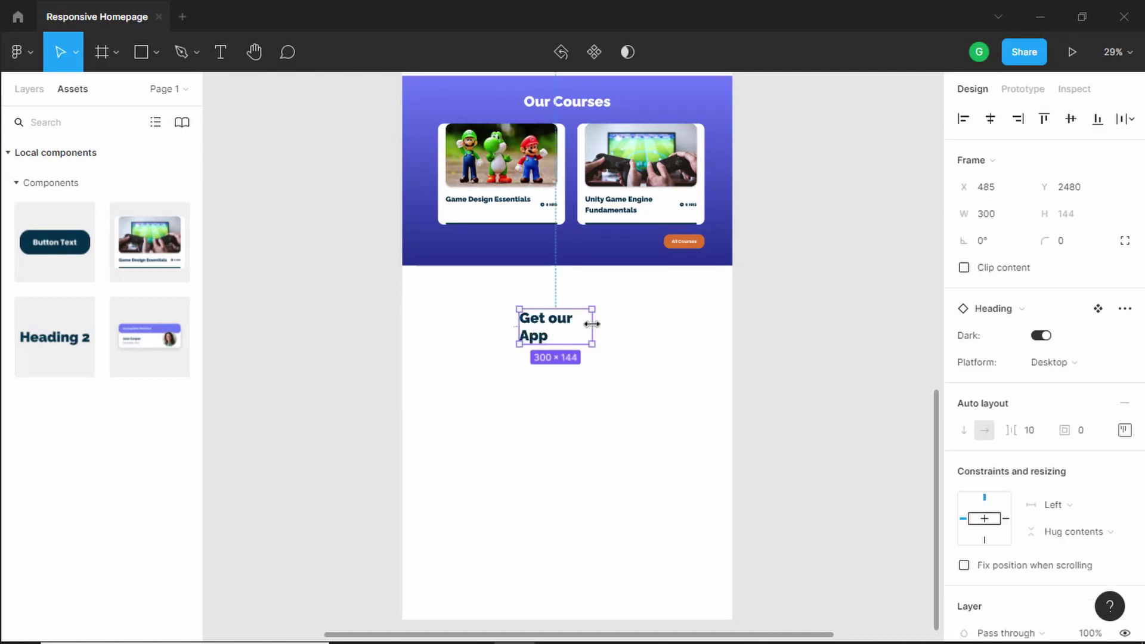
Widen the heading to 680 so it fits one line, centred on the page with centred text.
{"action": "left_click_drag", "start_coordinate": [592, 324], "coordinate": [684, 316]}
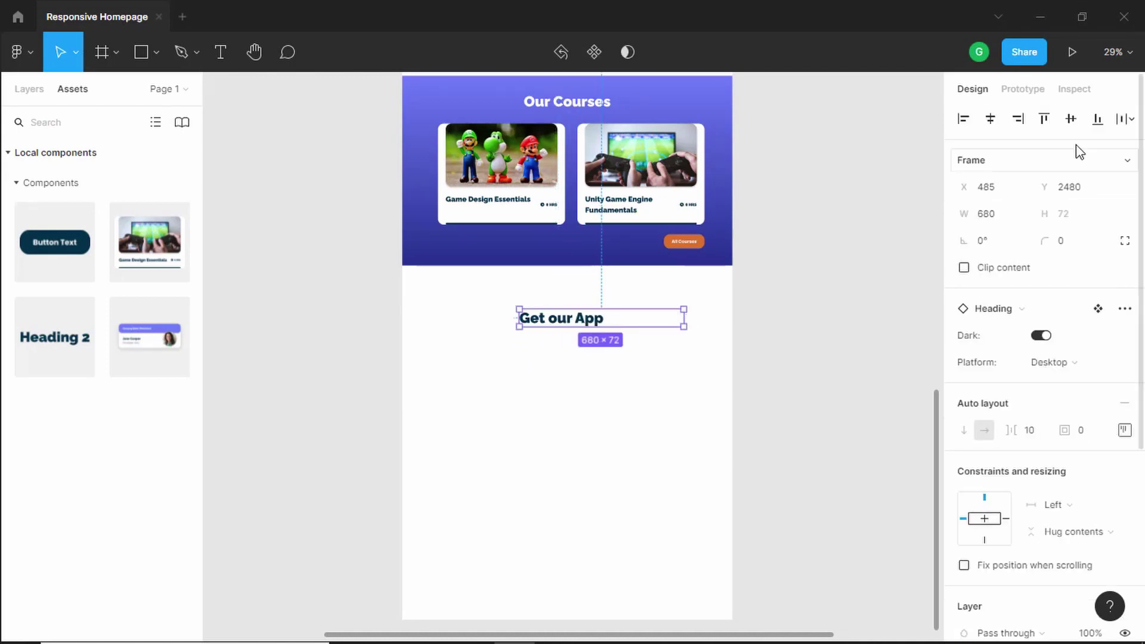
{"action": "scroll", "coordinate": [785, 281], "scroll_direction": "up", "scroll_amount": 3}
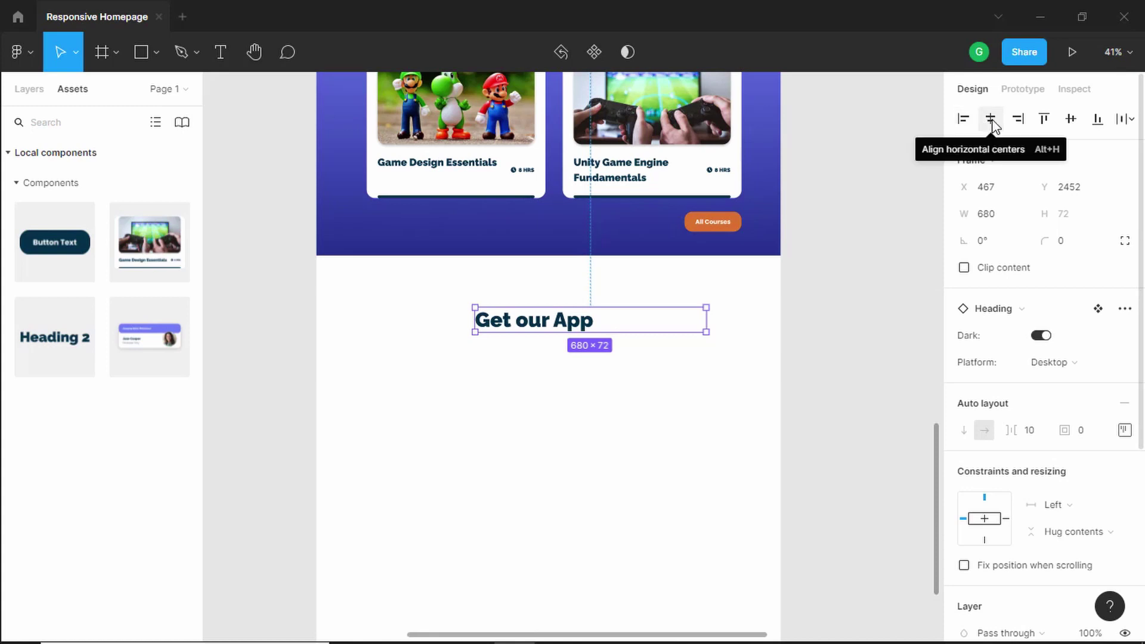
{"action": "left_click", "coordinate": [991, 120]}
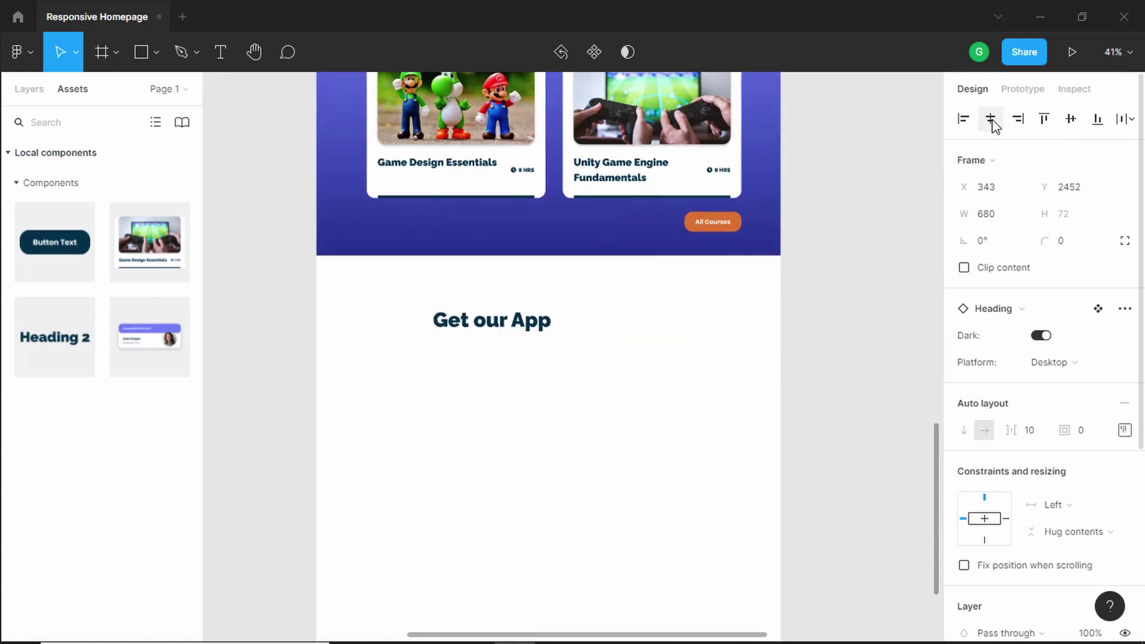
{"action": "double_click", "coordinate": [535, 323]}
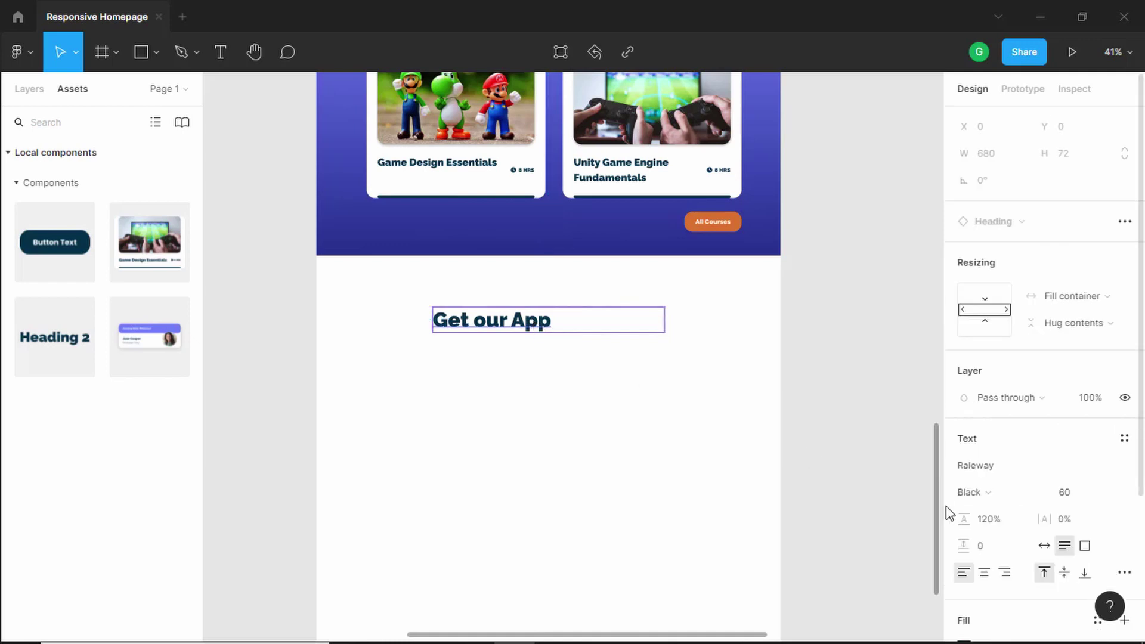
{"action": "scroll", "coordinate": [996, 477], "scroll_direction": "down", "scroll_amount": 3}
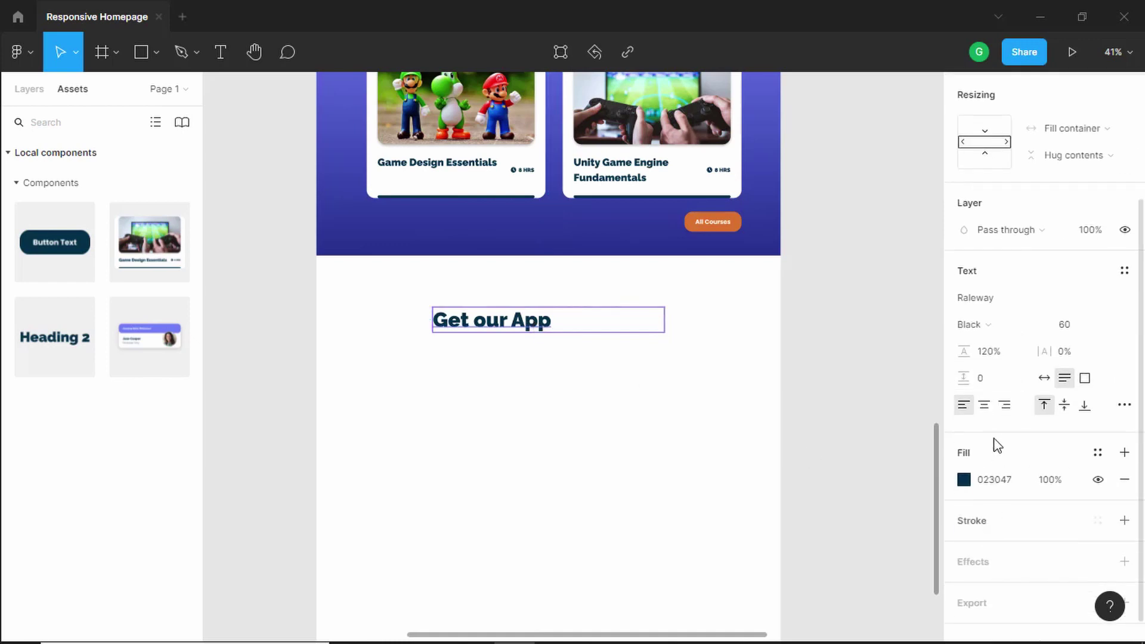
{"action": "left_click", "coordinate": [982, 410]}
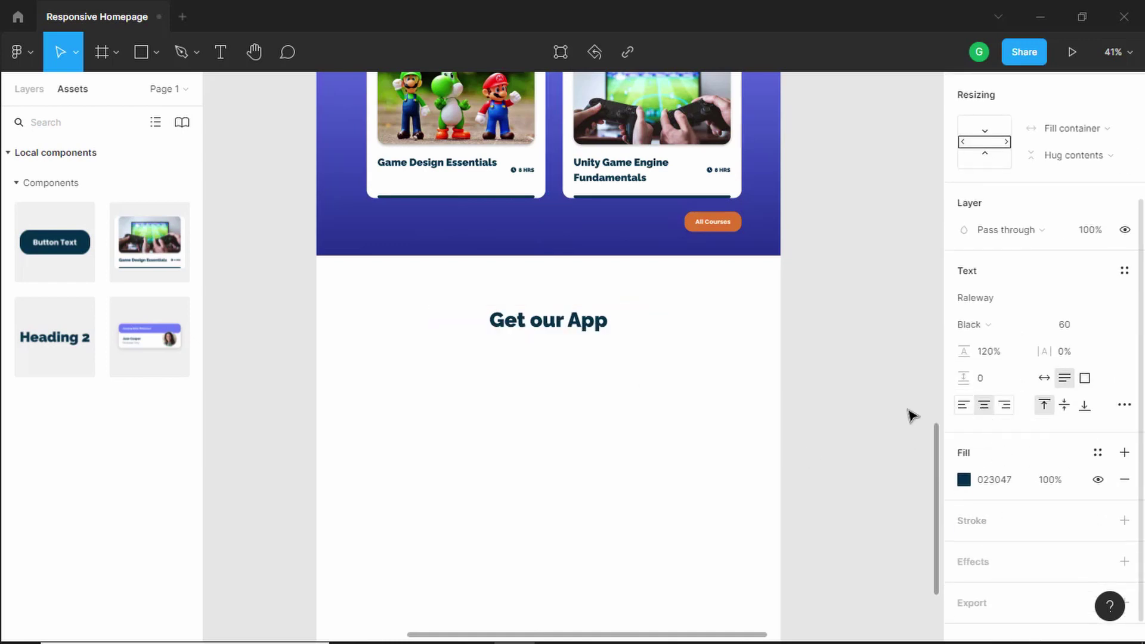
Nudge the heading up to Y 2399 and compare its spacing with the reference image.
{"action": "left_click", "coordinate": [672, 396]}
{"action": "left_click", "coordinate": [635, 322]}
{"action": "key", "text": "alt"}
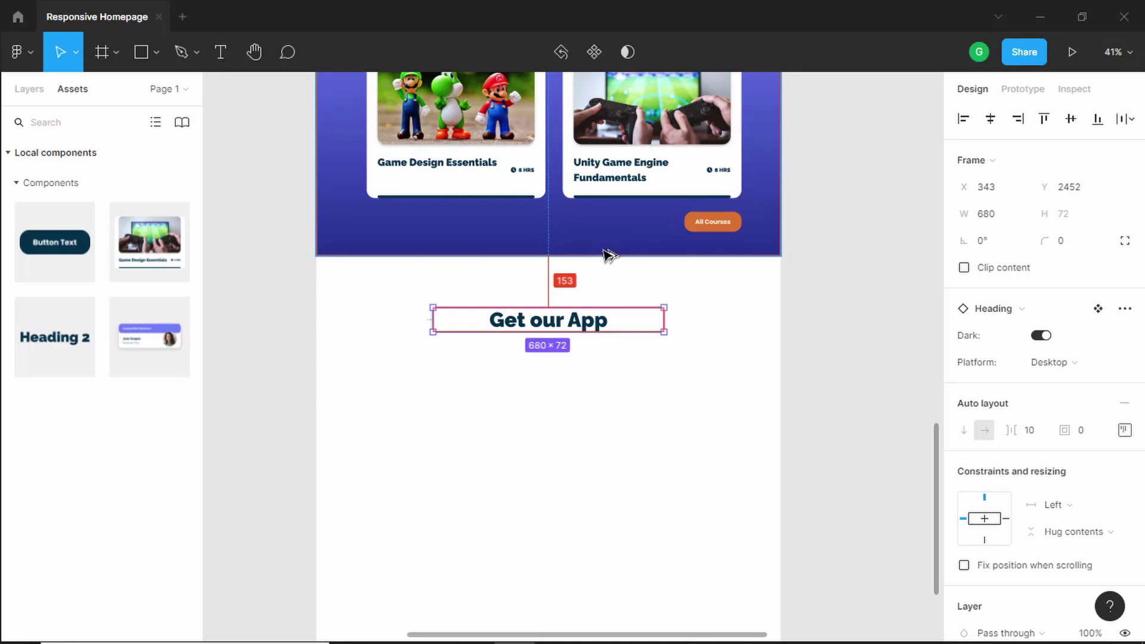
{"action": "key", "text": "shift+Up"}
{"action": "key", "text": "shift+Up"}
{"action": "key", "text": "shift+Up"}
{"action": "key", "text": "shift+Up"}
{"action": "key", "text": "shift+Up"}
{"action": "key", "text": "shift+Up"}
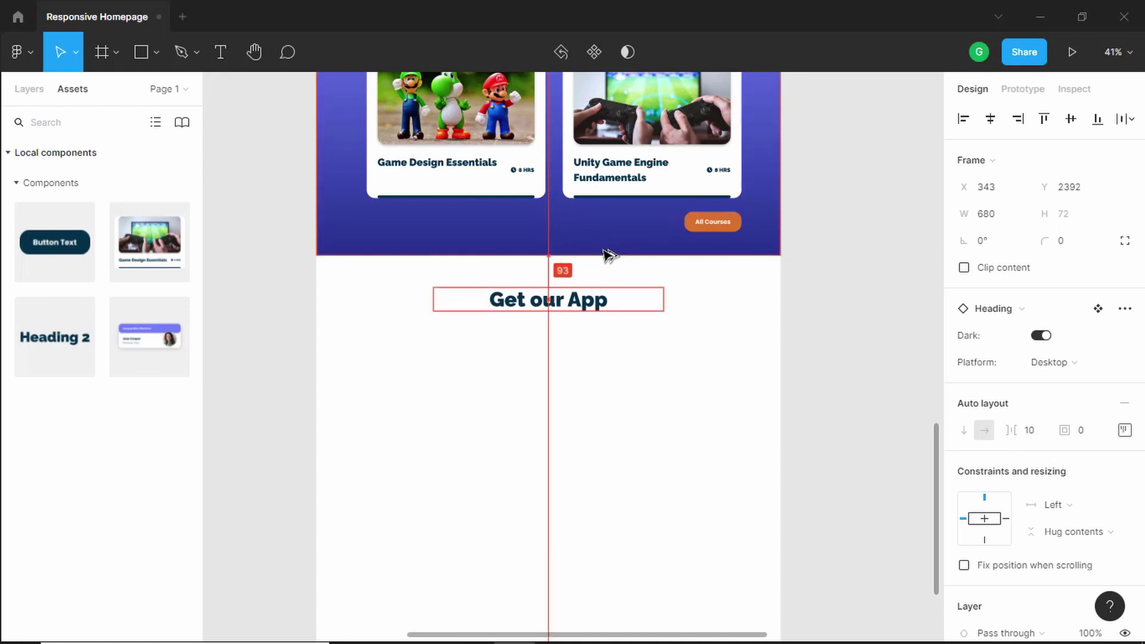
{"action": "key", "text": "alt+Tab"}
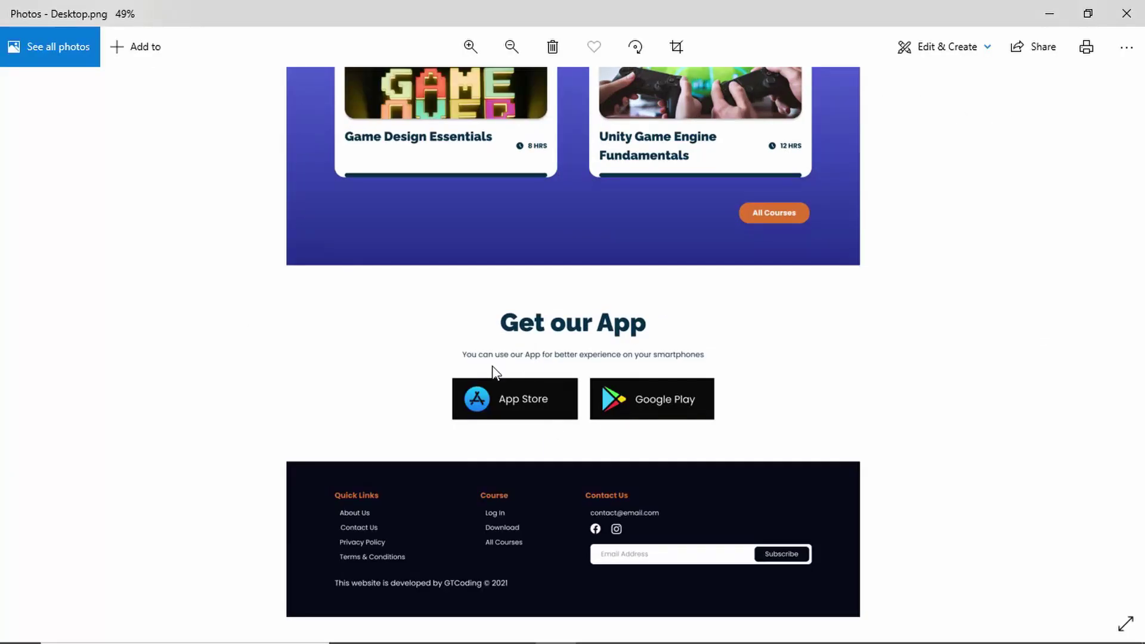
{"action": "key", "text": "alt+Tab"}
{"action": "scroll", "coordinate": [555, 348], "scroll_direction": "up", "scroll_amount": 6}
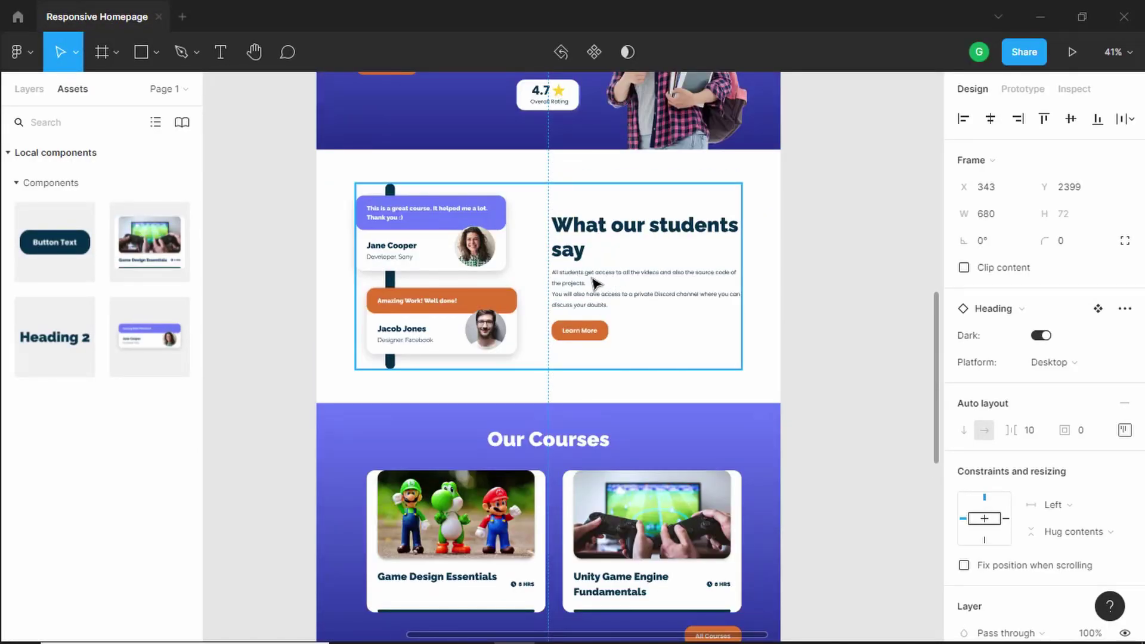
Copy the students-section paragraph and paste it beneath the Get our App heading.
{"action": "key", "text": "alt+Tab"}
{"action": "key", "text": "alt+Tab"}
{"action": "left_click", "coordinate": [577, 282]}
{"action": "left_click", "coordinate": [577, 283]}
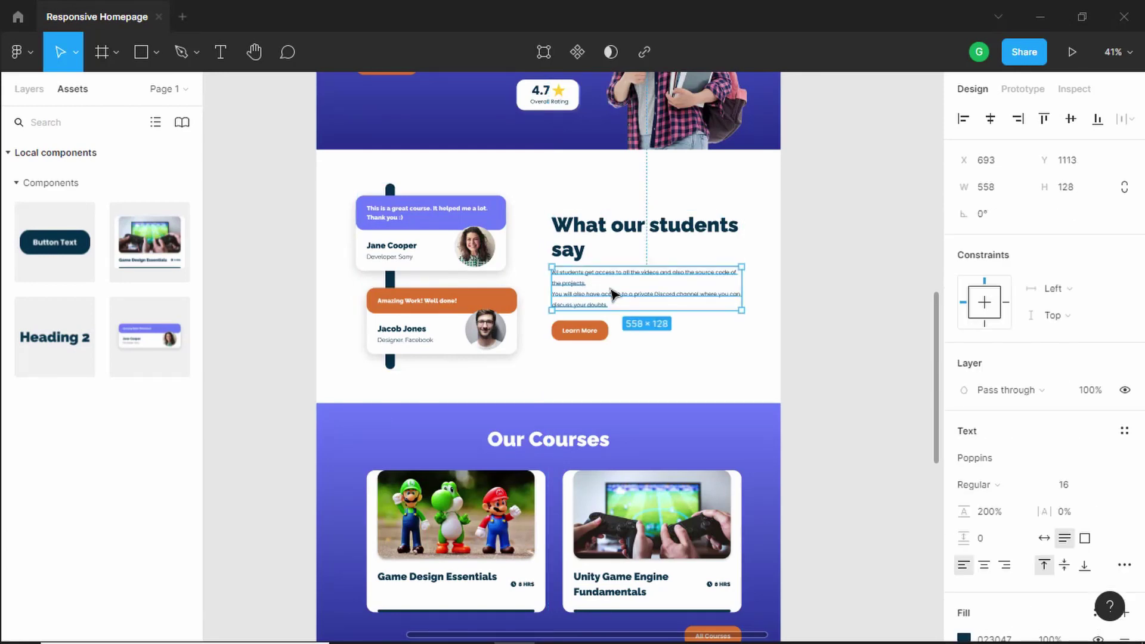
{"action": "scroll", "coordinate": [609, 310], "scroll_direction": "down", "scroll_amount": 7}
{"action": "left_click", "coordinate": [604, 337]}
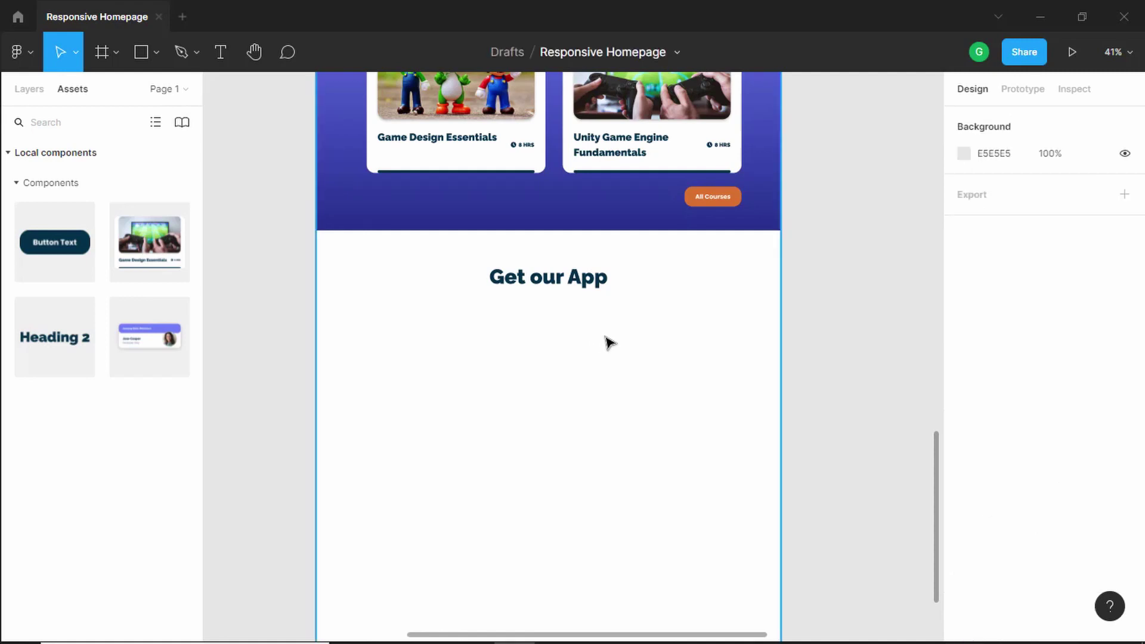
{"action": "type", "text": "All students get access to all the videos and also the source code of the projects. You will also have access to a private Discord channel where you can discuss your doubts."}
Centre the pasted paragraph horizontally and widen it to 1070 × 64 over two lines.
{"action": "scroll", "coordinate": [563, 360], "scroll_direction": "up", "scroll_amount": 1}
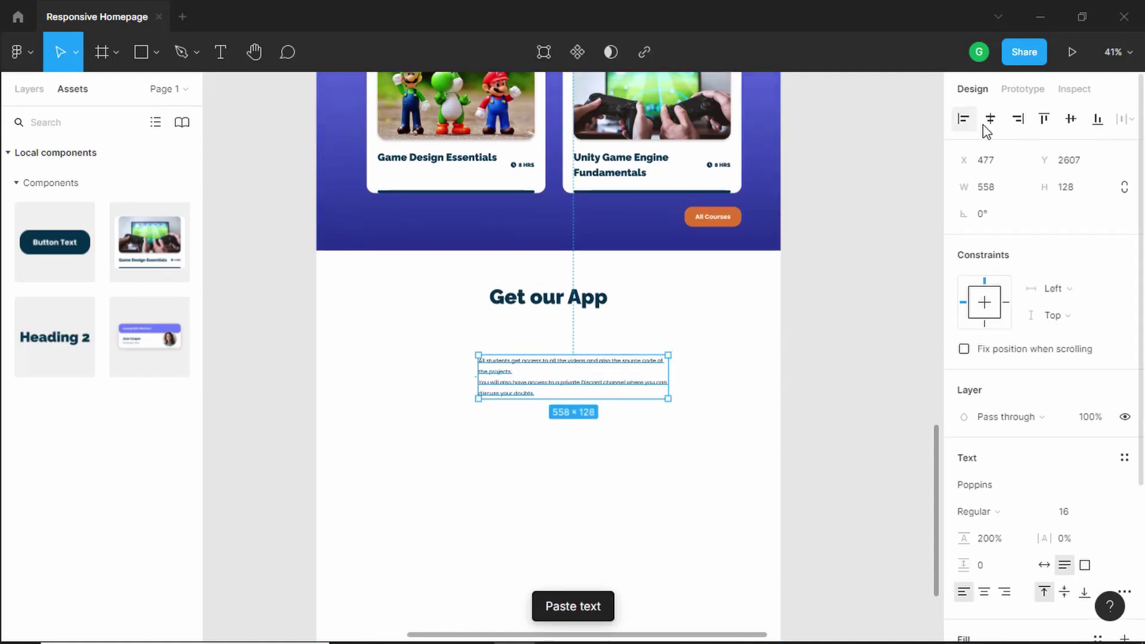
{"action": "left_click", "coordinate": [992, 119]}
{"action": "scroll", "coordinate": [560, 360], "scroll_direction": "down", "scroll_amount": 3}
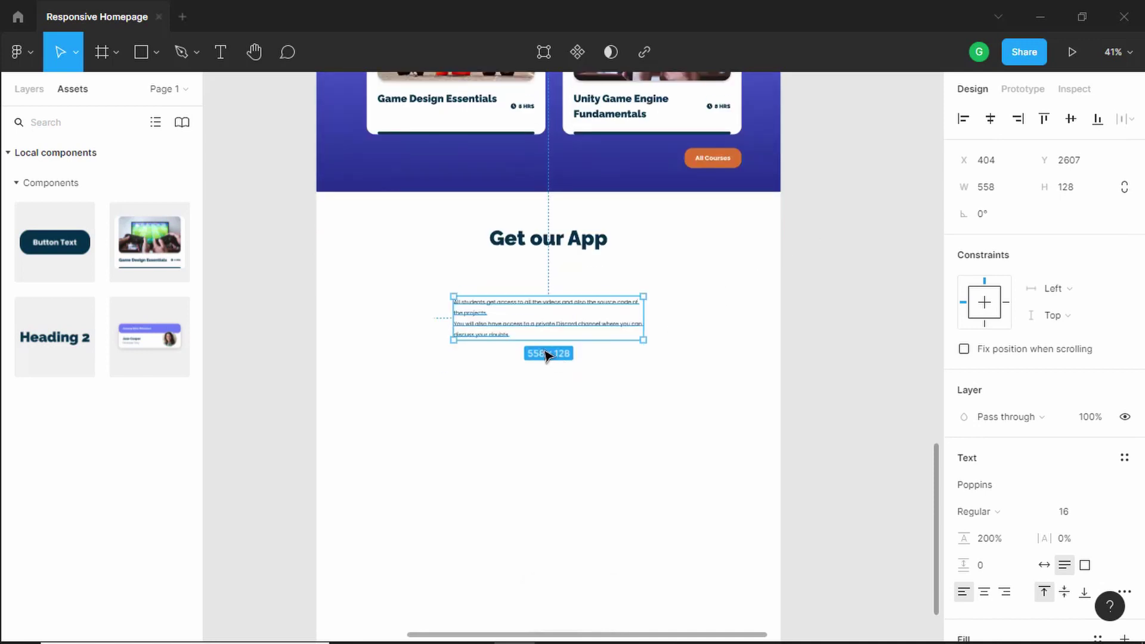
{"action": "left_click_drag", "start_coordinate": [453, 316], "coordinate": [365, 312]}
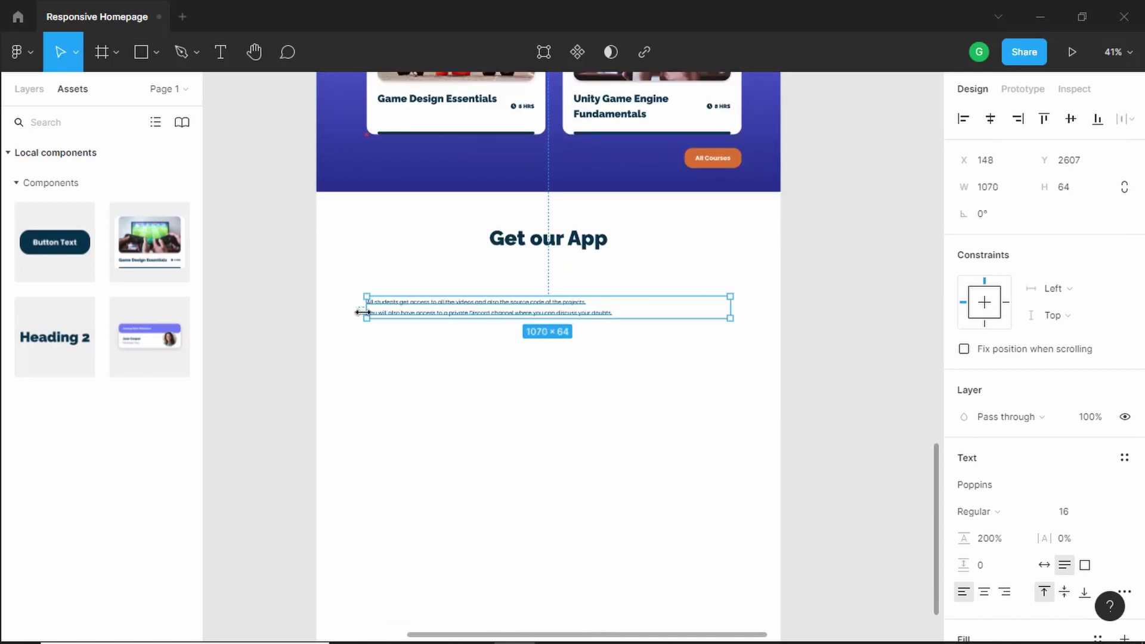
{"action": "scroll", "coordinate": [550, 323], "scroll_direction": "up", "scroll_amount": 3}
{"action": "key", "text": "alt+Tab"}
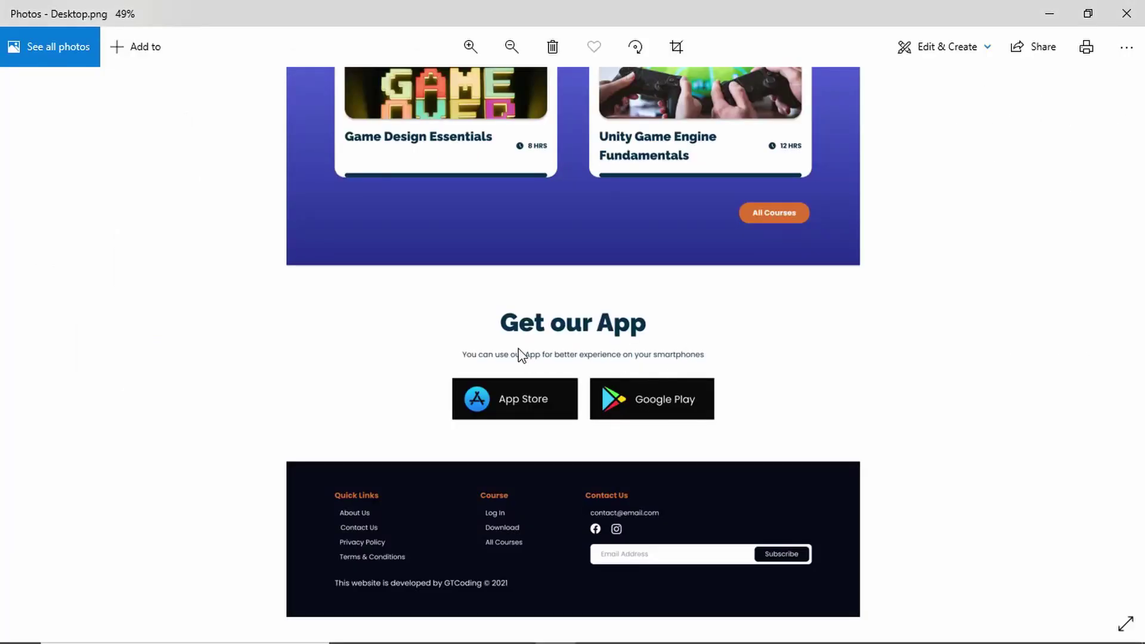
{"action": "scroll", "coordinate": [511, 361], "scroll_direction": "up", "scroll_amount": 3}
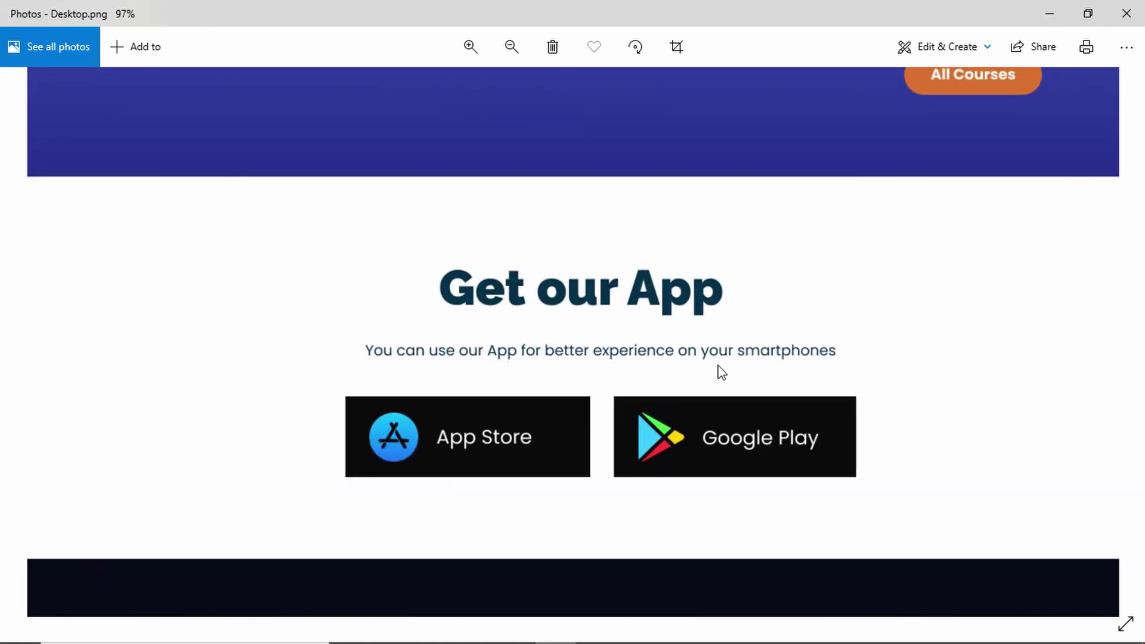
{"action": "key", "text": "alt+Tab"}
{"action": "triple_click", "coordinate": [564, 293]}
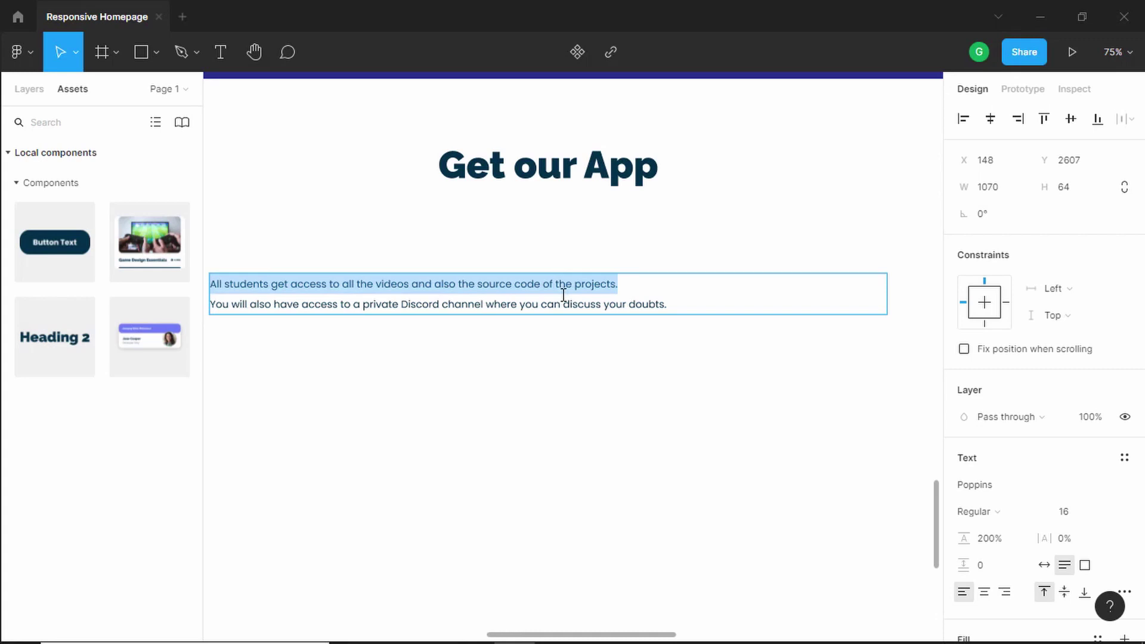
Replace the paragraph with 'You can use our App for better experience on smartphones', centre-aligned.
{"action": "key", "text": "ctrl+a"}
{"action": "type", "text": "Y"}
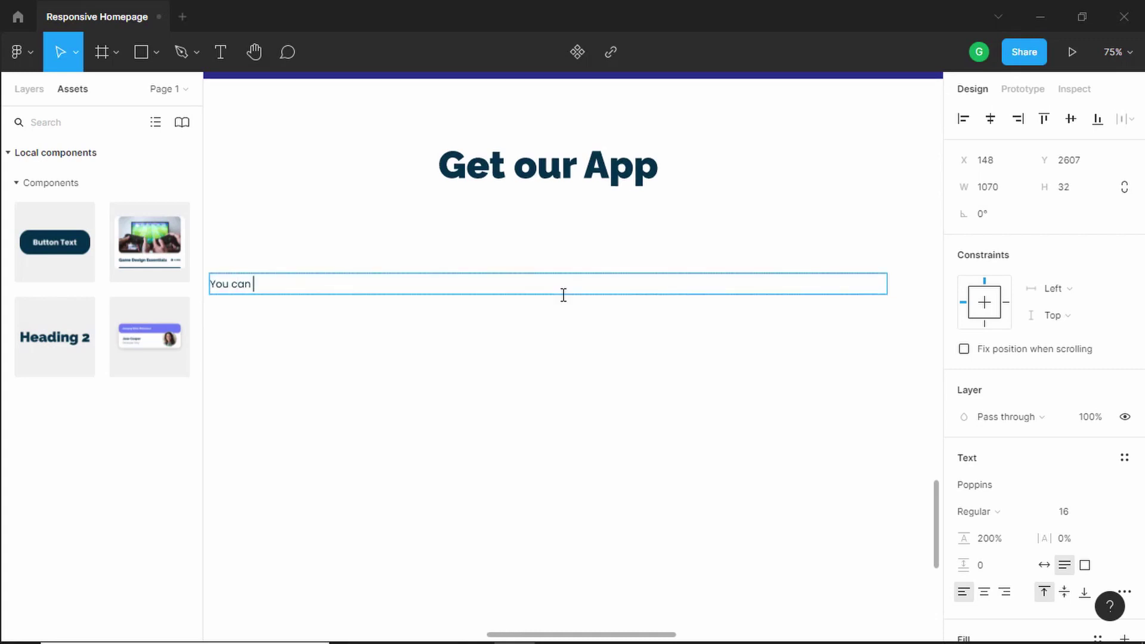
{"action": "type", "text": "ou can use our App for better experience on smartphones"}
{"action": "key", "text": "Escape"}
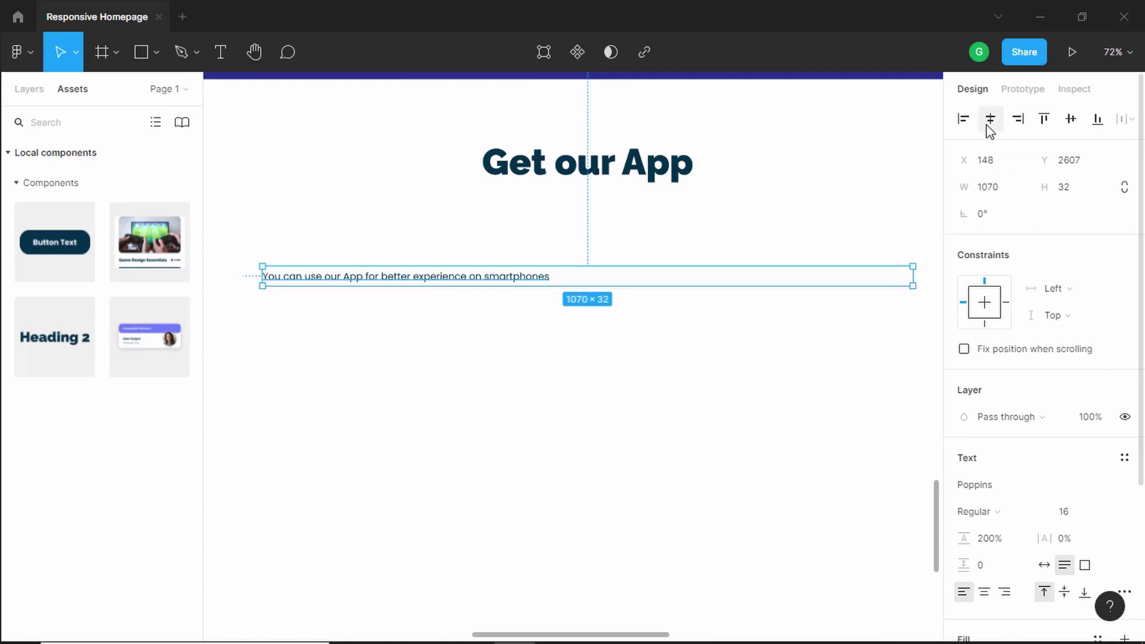
{"action": "scroll", "coordinate": [992, 427], "scroll_direction": "down", "scroll_amount": 3}
{"action": "left_click", "coordinate": [986, 426]}
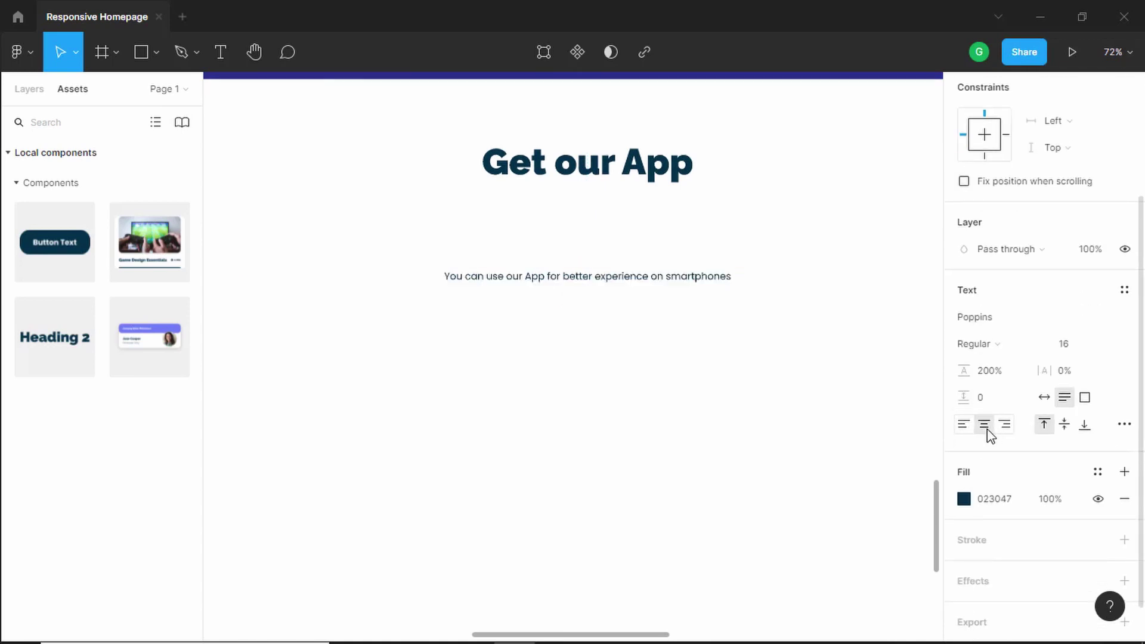
Move the subtitle up under the heading and check it against the reference image.
{"action": "left_click_drag", "start_coordinate": [631, 281], "coordinate": [638, 201]}
{"action": "scroll", "coordinate": [638, 189], "scroll_direction": "up", "scroll_amount": 5}
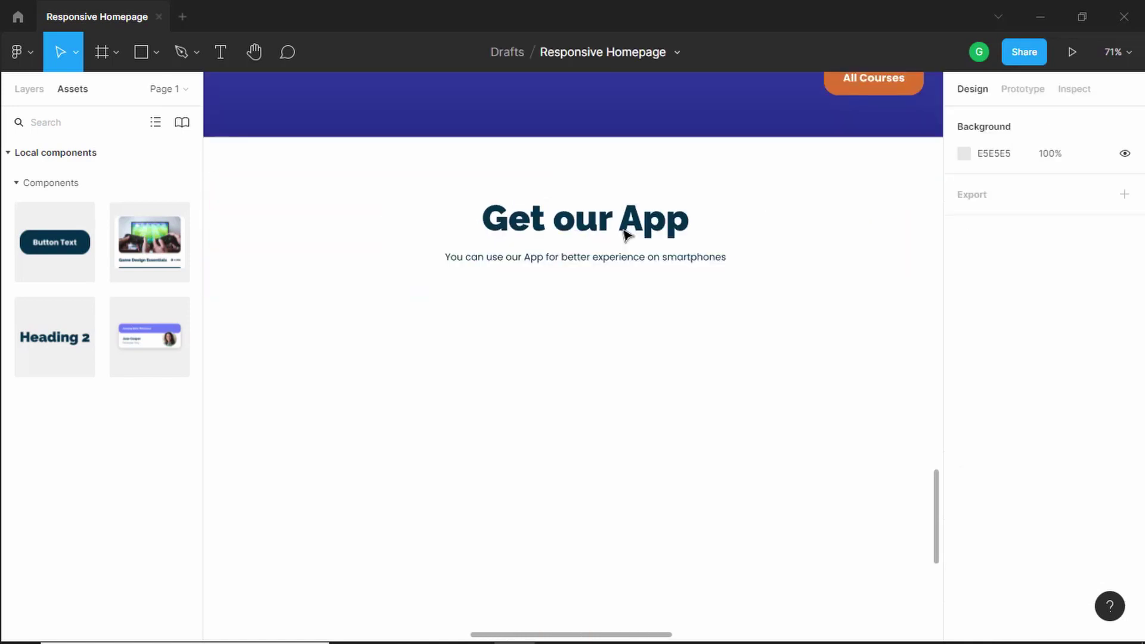
{"action": "key", "text": "alt+Tab"}
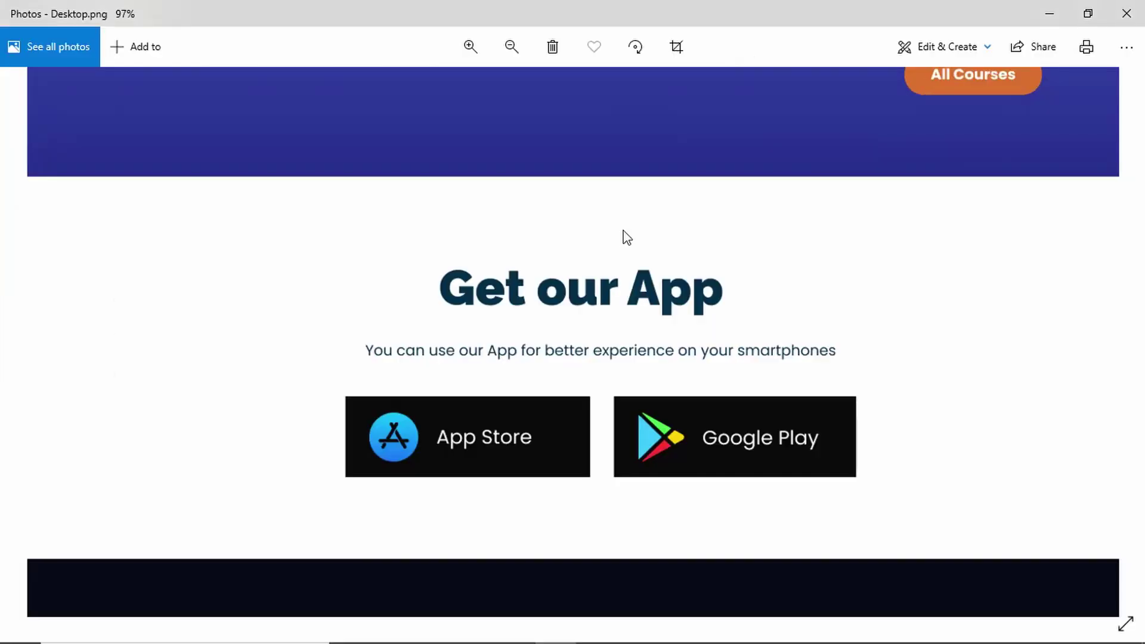
{"action": "key", "text": "alt+Tab"}
{"action": "key", "text": "alt+Tab"}
{"action": "scroll", "coordinate": [526, 371], "scroll_direction": "down", "scroll_amount": 3}
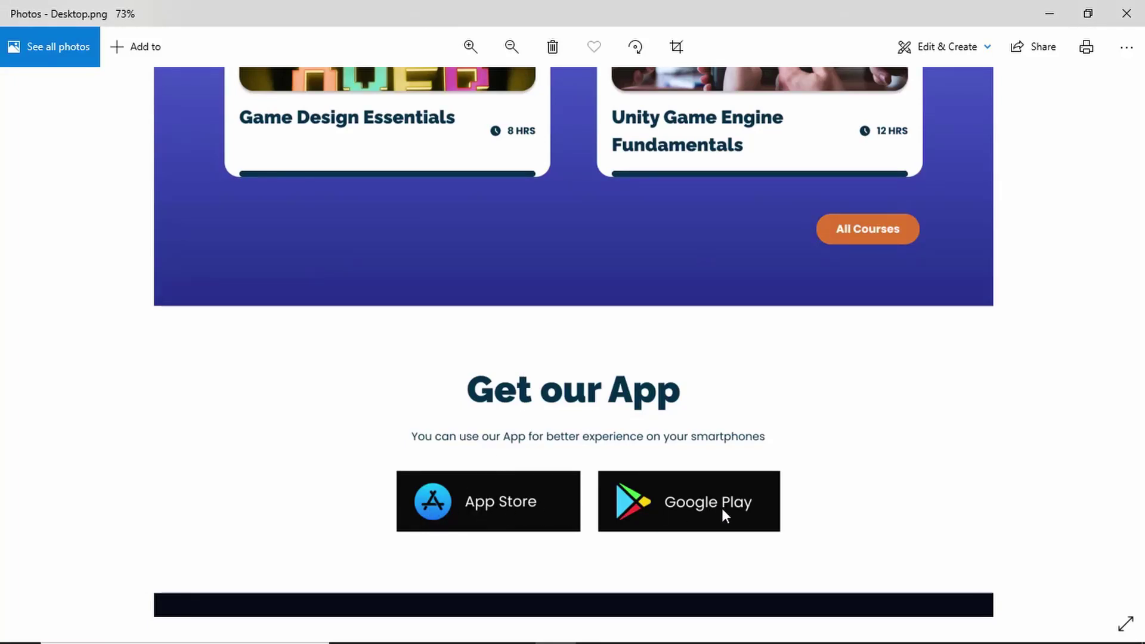
{"action": "key", "text": "alt+Tab"}
{"action": "scroll", "coordinate": [430, 304], "scroll_direction": "down", "scroll_amount": 5, "text": "ctrl"}
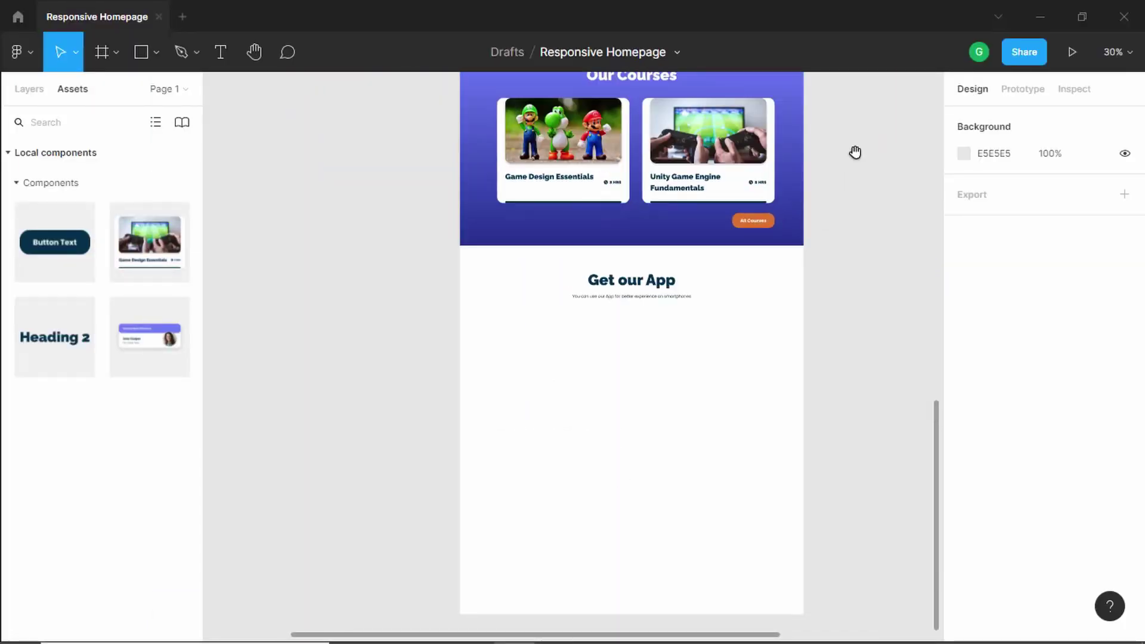
Copy the App Store and Google Play icons from the components area and paste them beneath the subtitle.
{"action": "scroll", "coordinate": [821, 288], "scroll_direction": "up", "scroll_amount": 4}
{"action": "scroll", "coordinate": [821, 288], "scroll_direction": "up", "scroll_amount": 10}
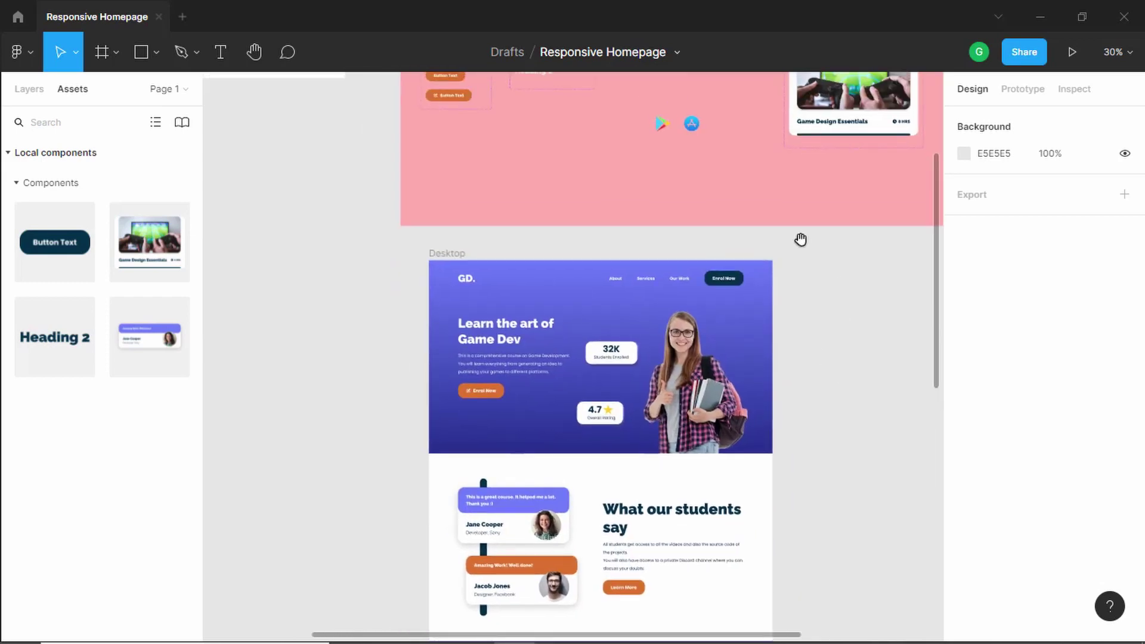
{"action": "scroll", "coordinate": [684, 188], "scroll_direction": "up", "scroll_amount": 5, "text": "ctrl"}
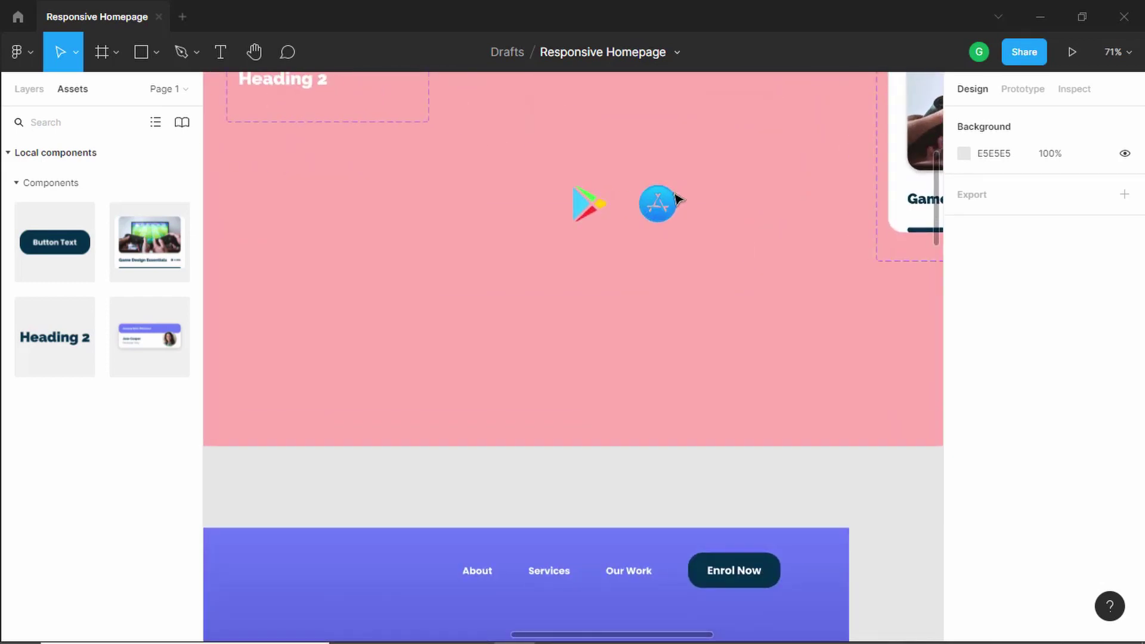
{"action": "left_click_drag", "start_coordinate": [723, 160], "coordinate": [471, 289]}
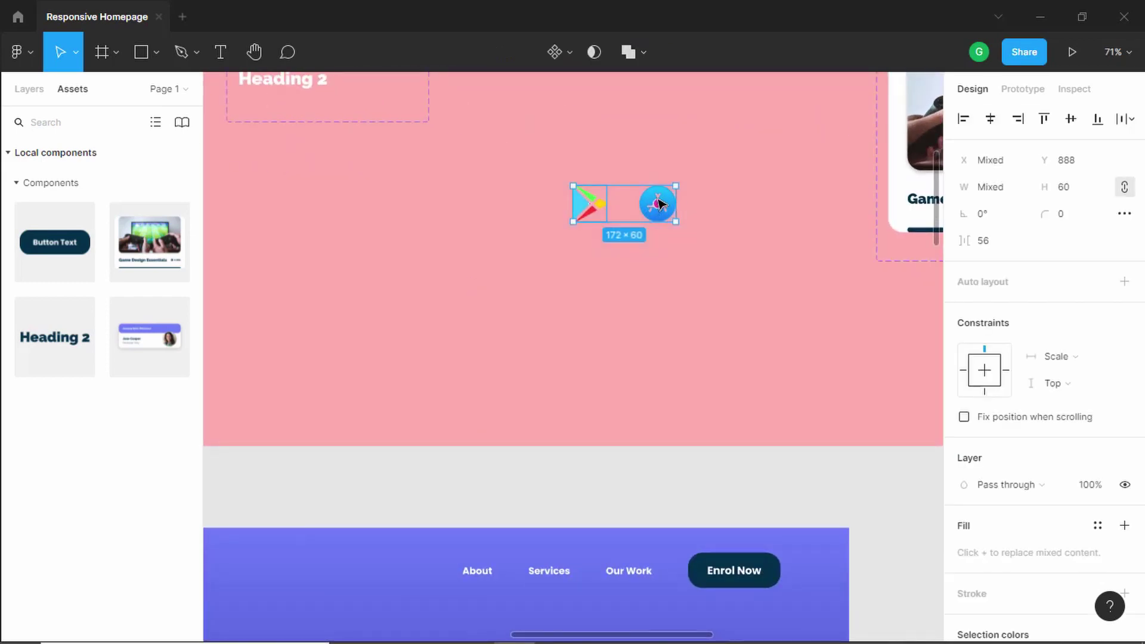
{"action": "left_click_drag", "start_coordinate": [659, 204], "coordinate": [659, 182]}
{"action": "scroll", "coordinate": [702, 221], "scroll_direction": "down", "scroll_amount": 10}
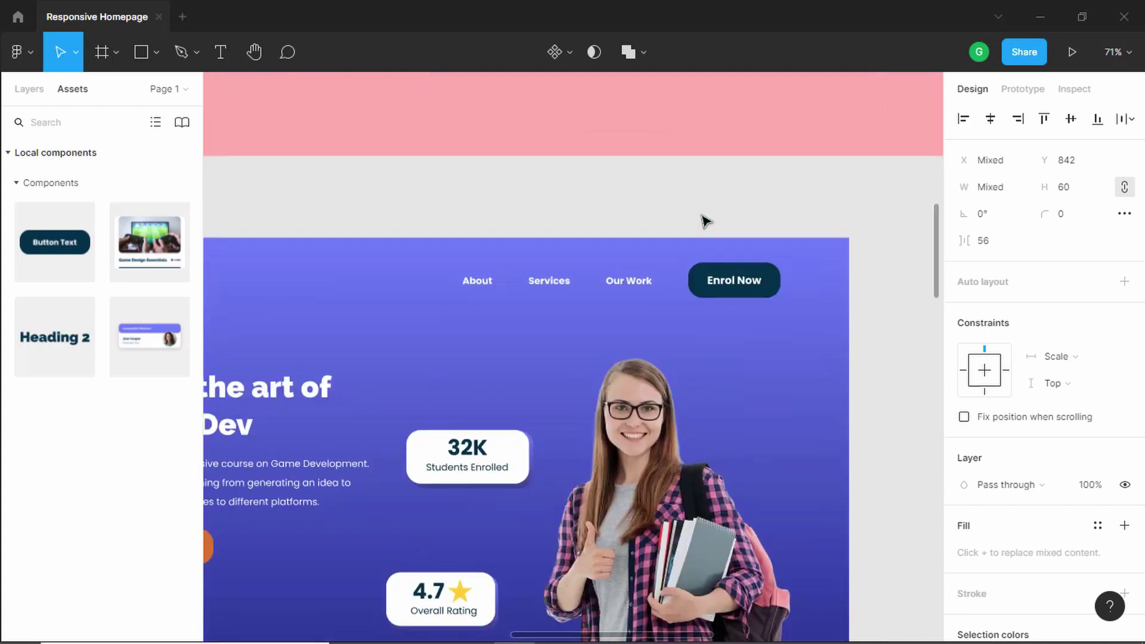
{"action": "scroll", "coordinate": [707, 221], "scroll_direction": "down", "scroll_amount": 10}
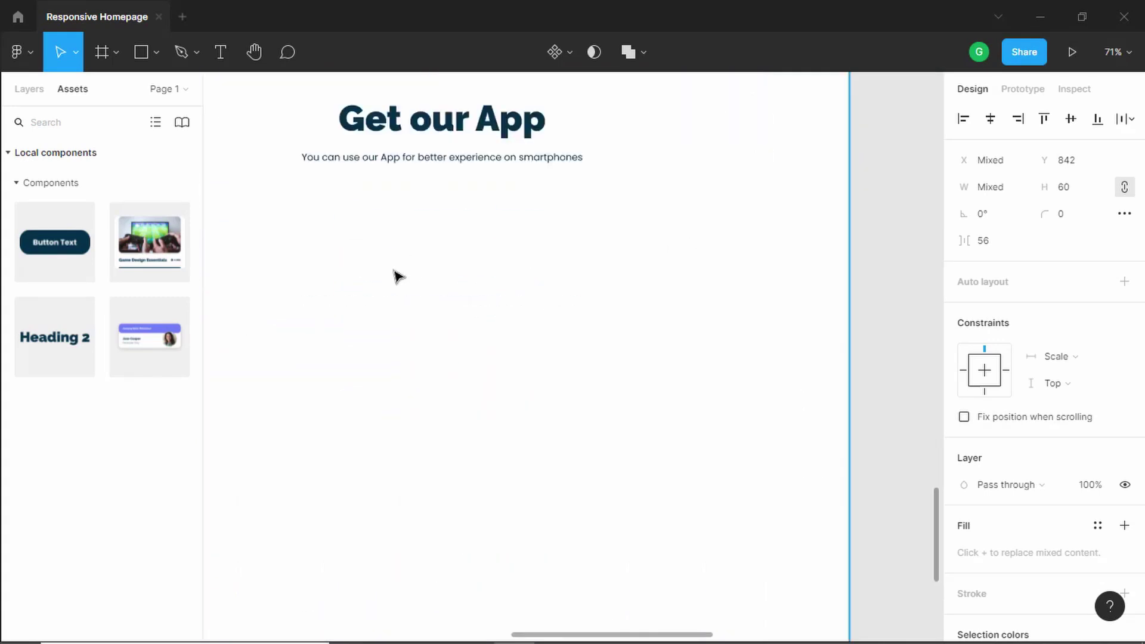
{"action": "left_click_drag", "start_coordinate": [399, 276], "coordinate": [464, 272]}
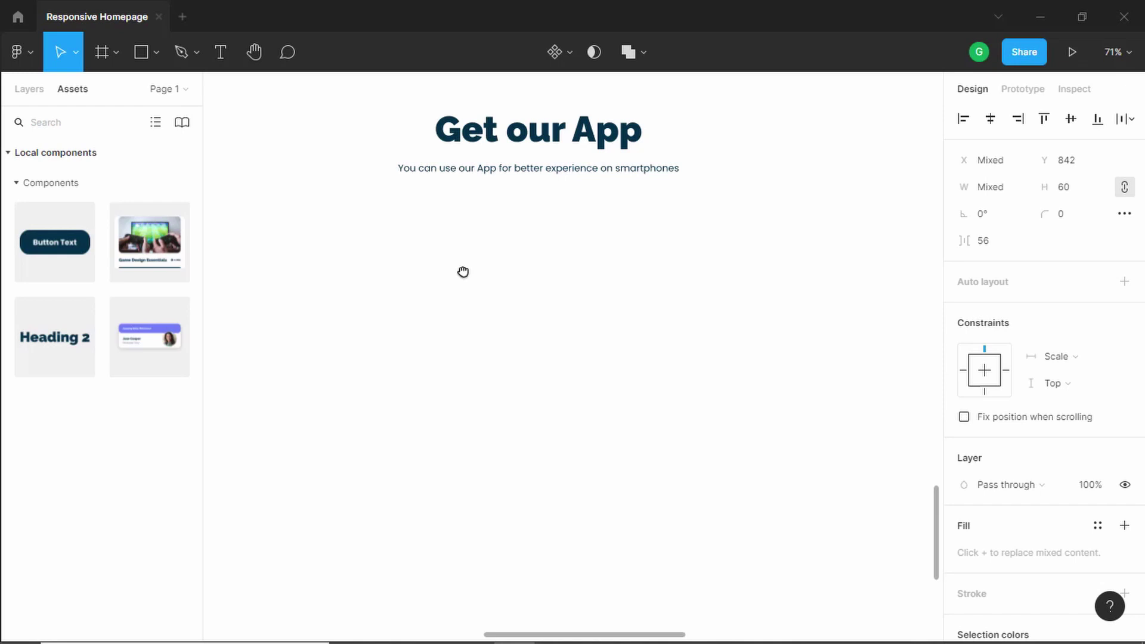
{"action": "key", "text": "ctrl+v"}
{"action": "key", "text": "alt+Tab"}
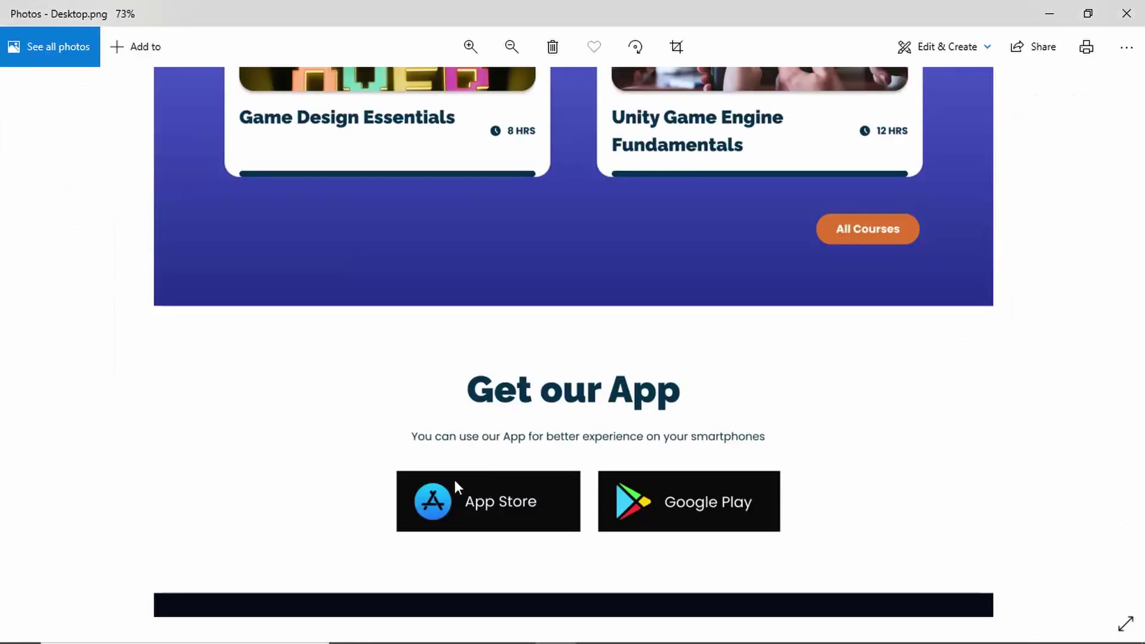
{"action": "key", "text": "alt+Tab"}
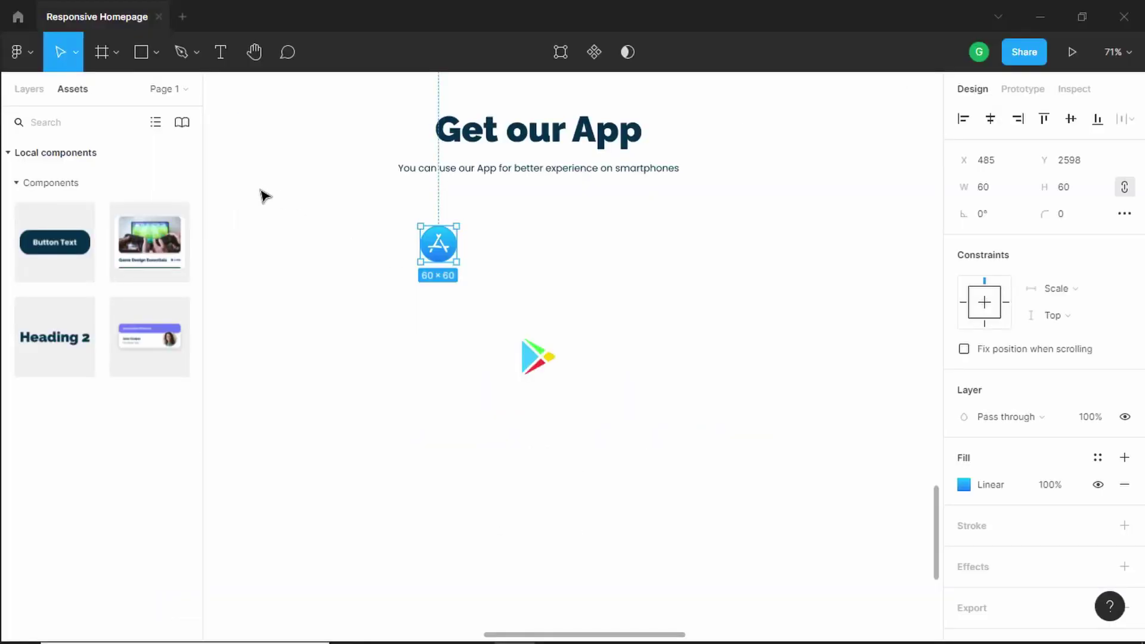
Draw a grey 320 × 100 rectangle and send it behind the App Store icon.
{"action": "left_click", "coordinate": [145, 56]}
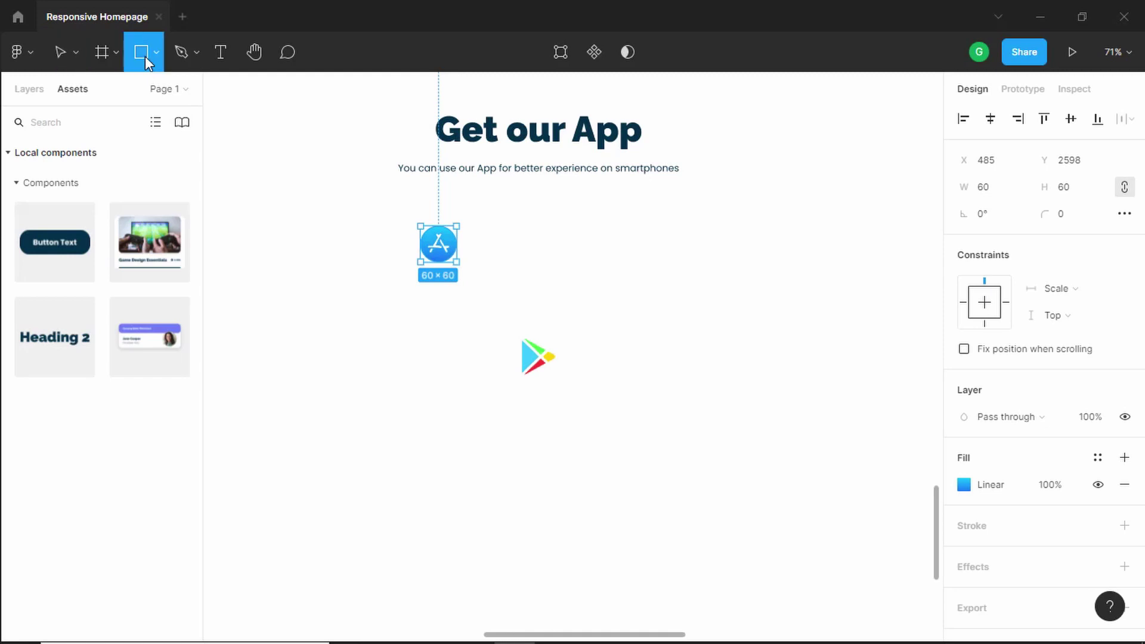
{"action": "left_click", "coordinate": [417, 221]}
{"action": "left_click_drag", "start_coordinate": [417, 225], "coordinate": [421, 253]}
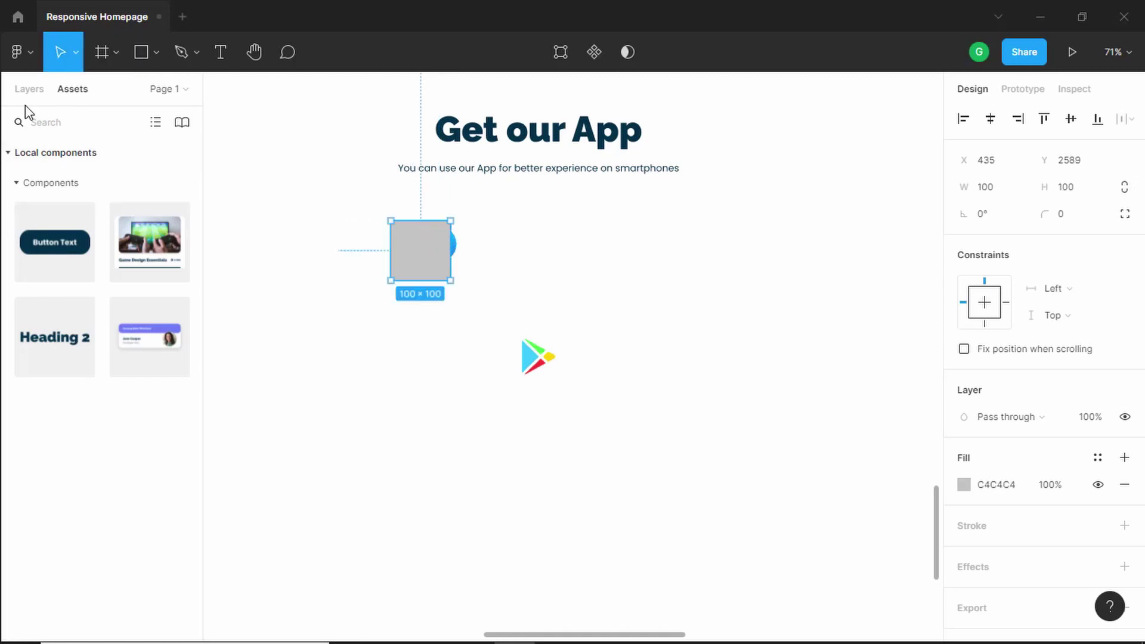
{"action": "left_click", "coordinate": [31, 89]}
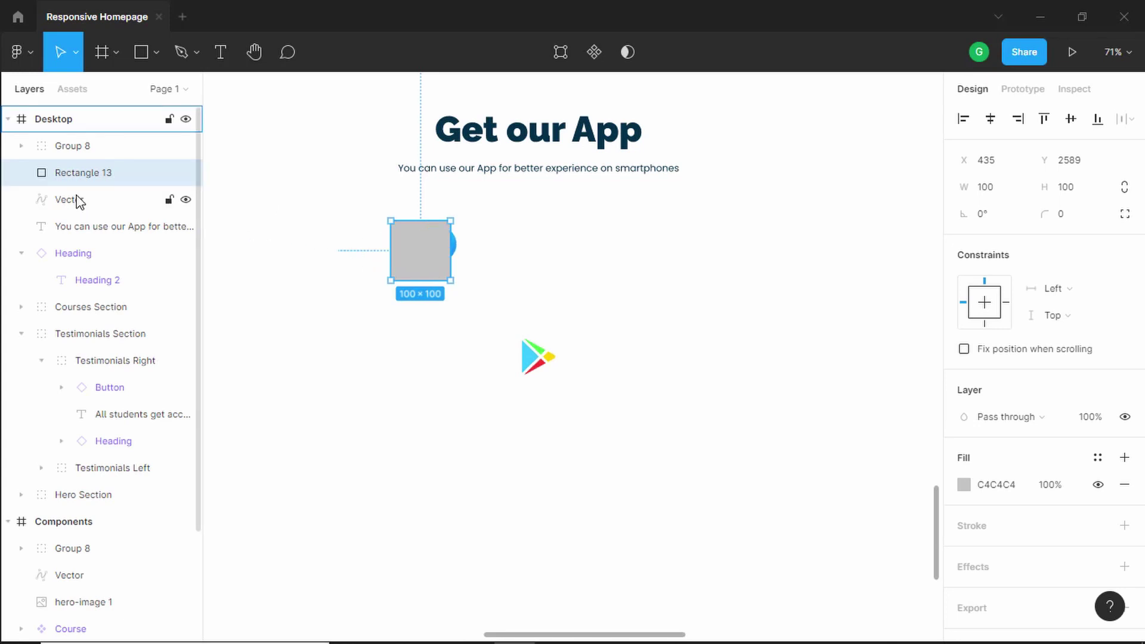
{"action": "key", "text": "ctrl+["}
{"action": "left_click_drag", "start_coordinate": [440, 262], "coordinate": [600, 243]}
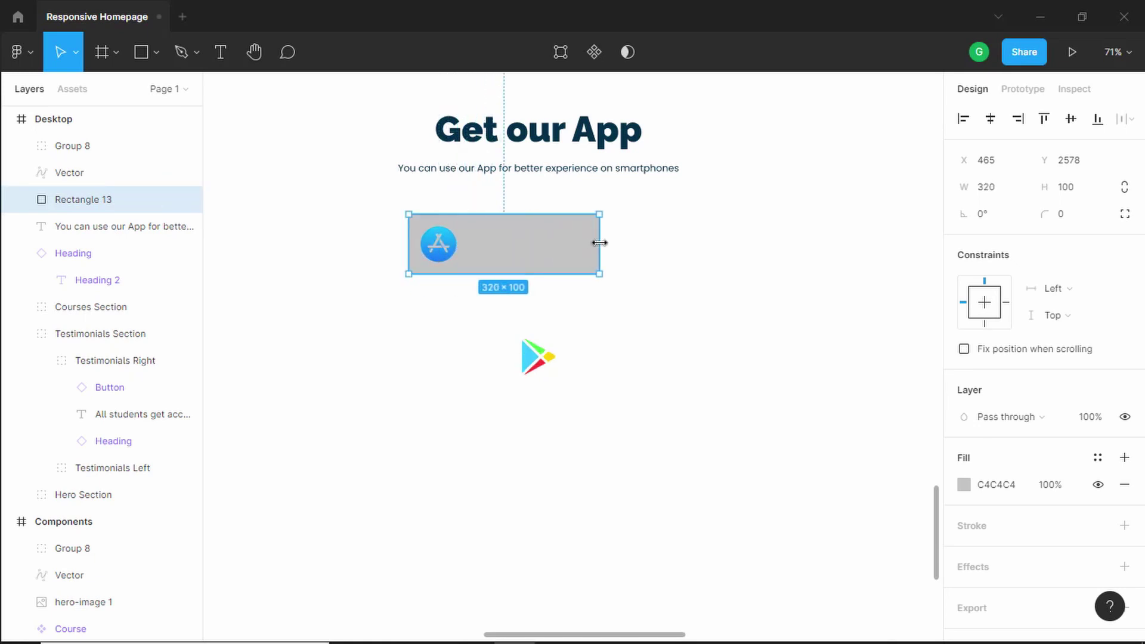
{"action": "left_click_drag", "start_coordinate": [453, 248], "coordinate": [447, 247]}
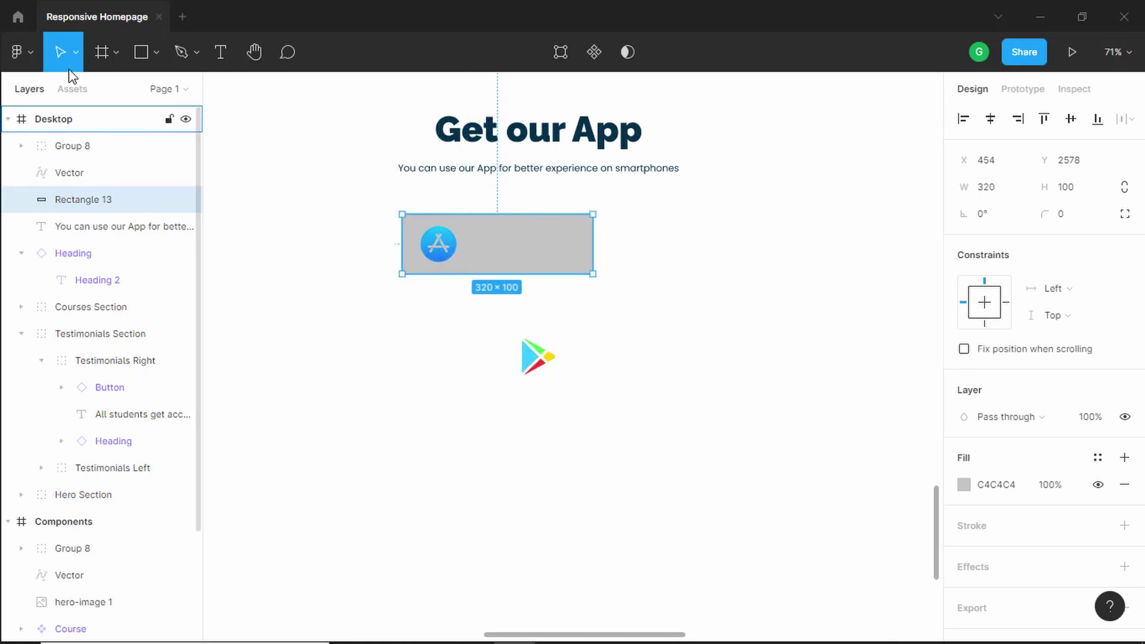
Add an 'App Store' text label beside the App Store icon.
{"action": "left_click", "coordinate": [220, 52]}
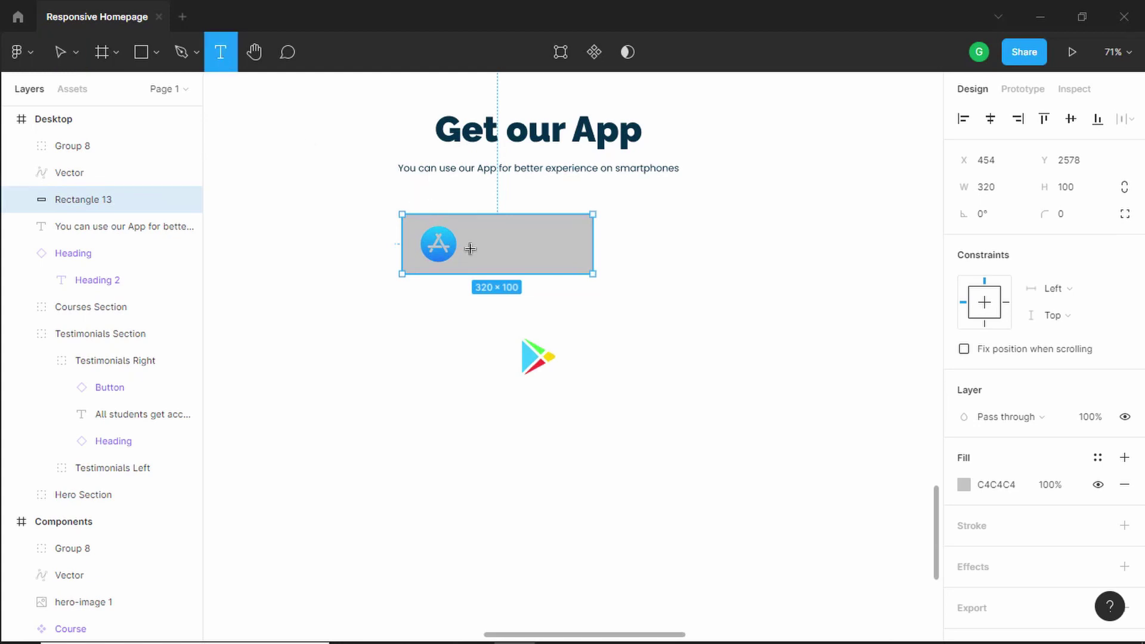
{"action": "key", "text": "alt+Tab"}
{"action": "key", "text": "alt+Tab"}
{"action": "left_click", "coordinate": [472, 248]}
{"action": "type", "text": "A;;]]"}
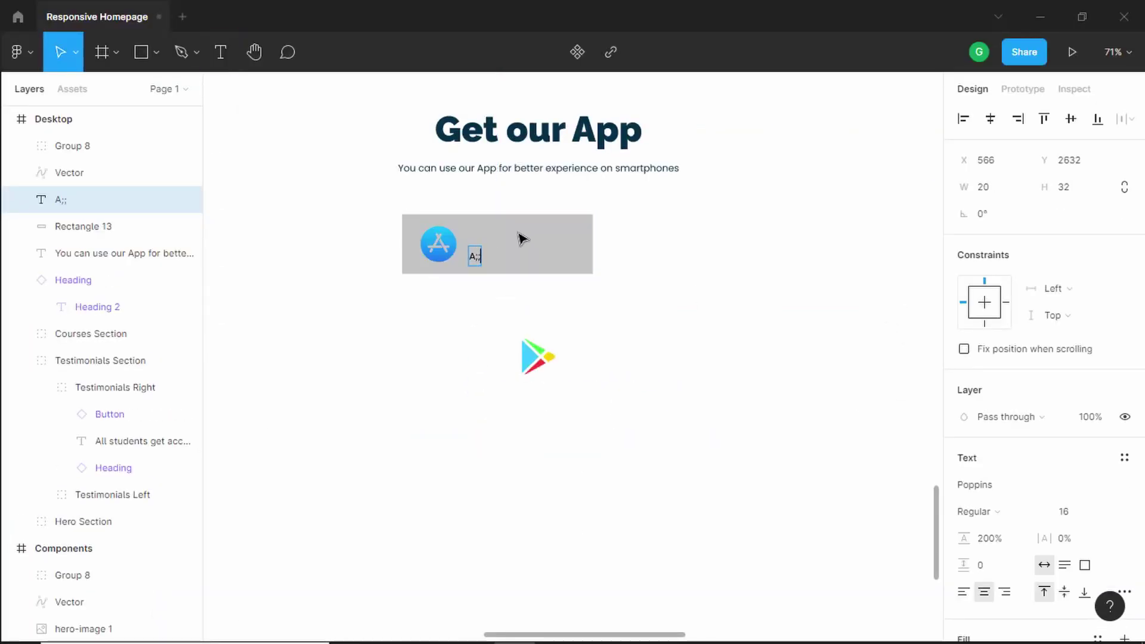
{"action": "key", "text": "BackSpace"}
{"action": "key", "text": "BackSpace"}
{"action": "key", "text": "BackSpace"}
{"action": "key", "text": "BackSpace"}
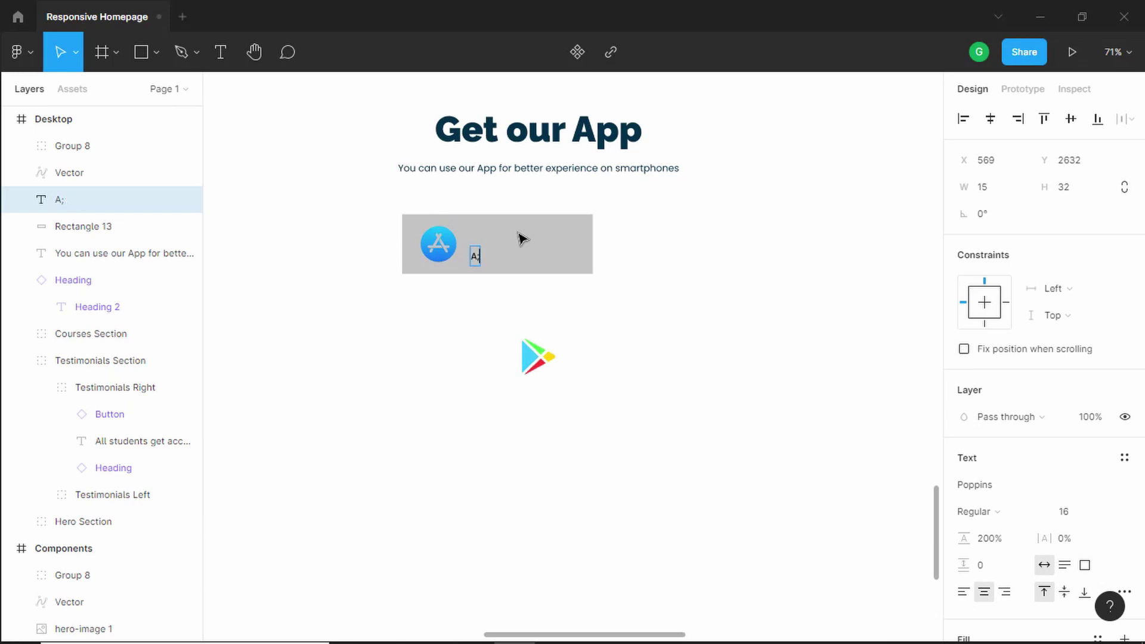
{"action": "type", "text": "pp Store"}
{"action": "key", "text": "Escape"}
Set the label to font size 24 with white FFFFFF fill, positioned beside the icon.
{"action": "left_click", "coordinate": [1078, 522]}
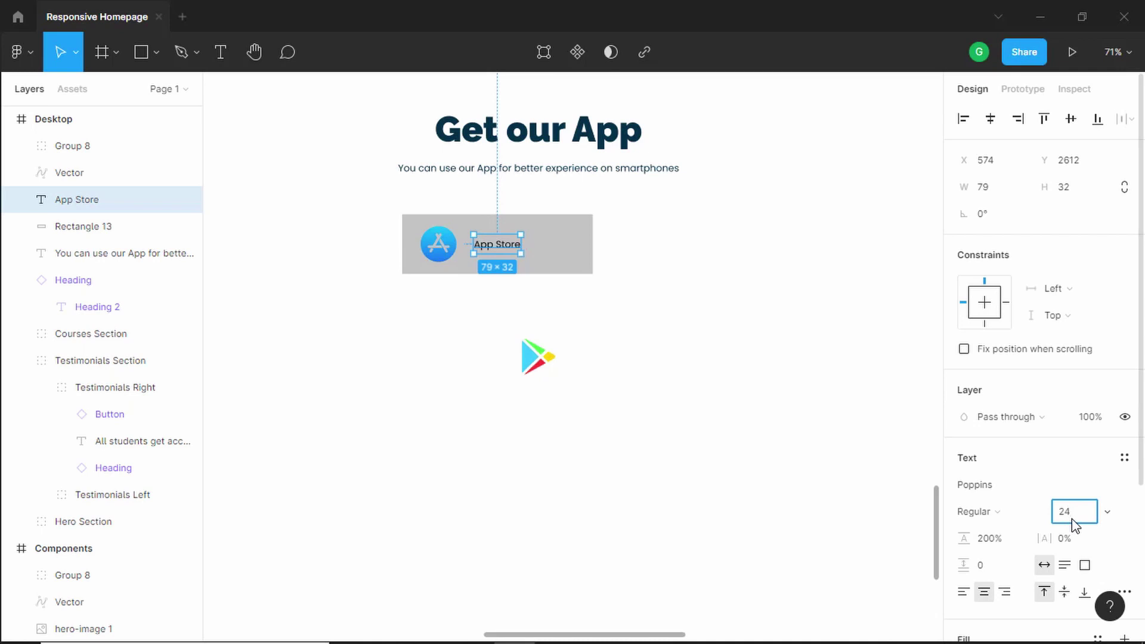
{"action": "key", "text": "Return"}
{"action": "left_click_drag", "start_coordinate": [504, 251], "coordinate": [506, 248]}
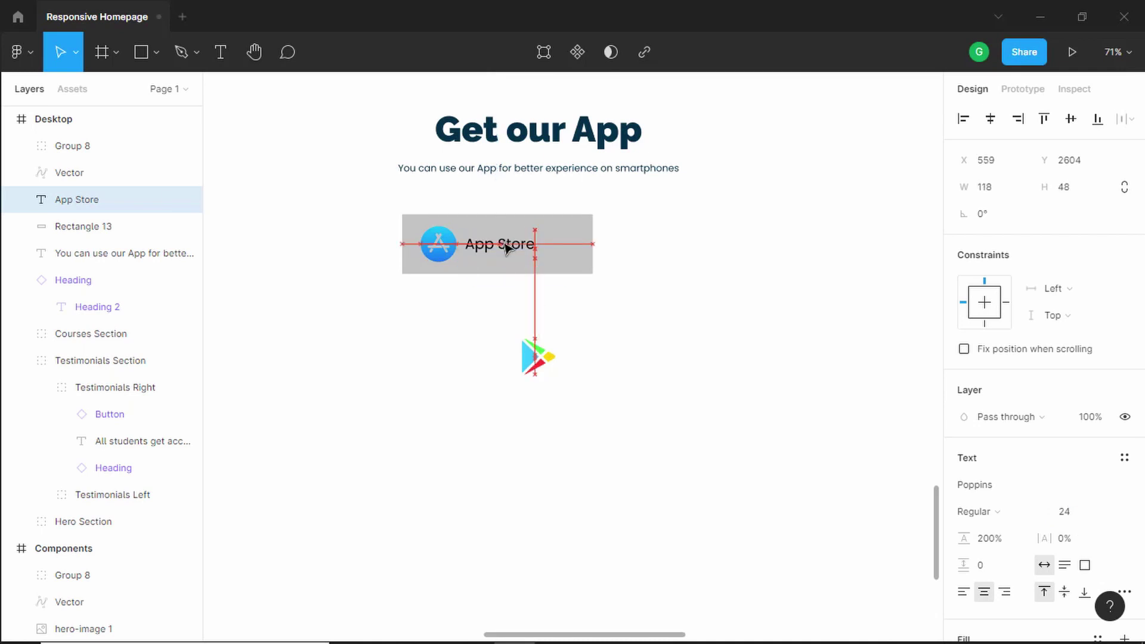
{"action": "scroll", "coordinate": [1044, 417], "scroll_direction": "down", "scroll_amount": 3}
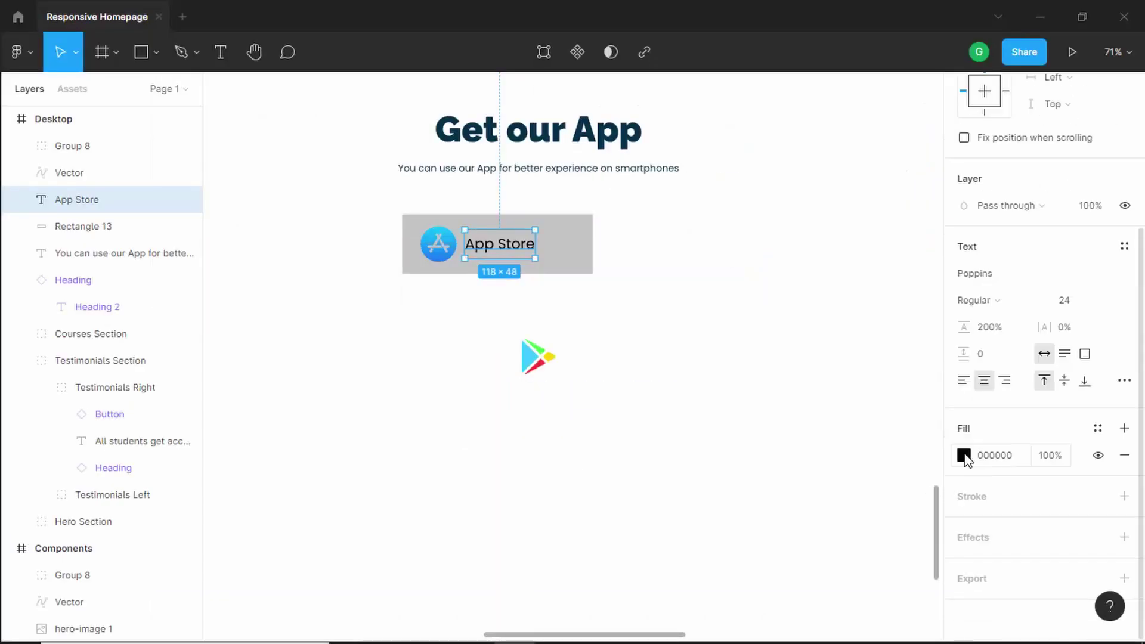
{"action": "left_click", "coordinate": [964, 455]}
{"action": "type", "text": "ffffff"}
{"action": "key", "text": "Return"}
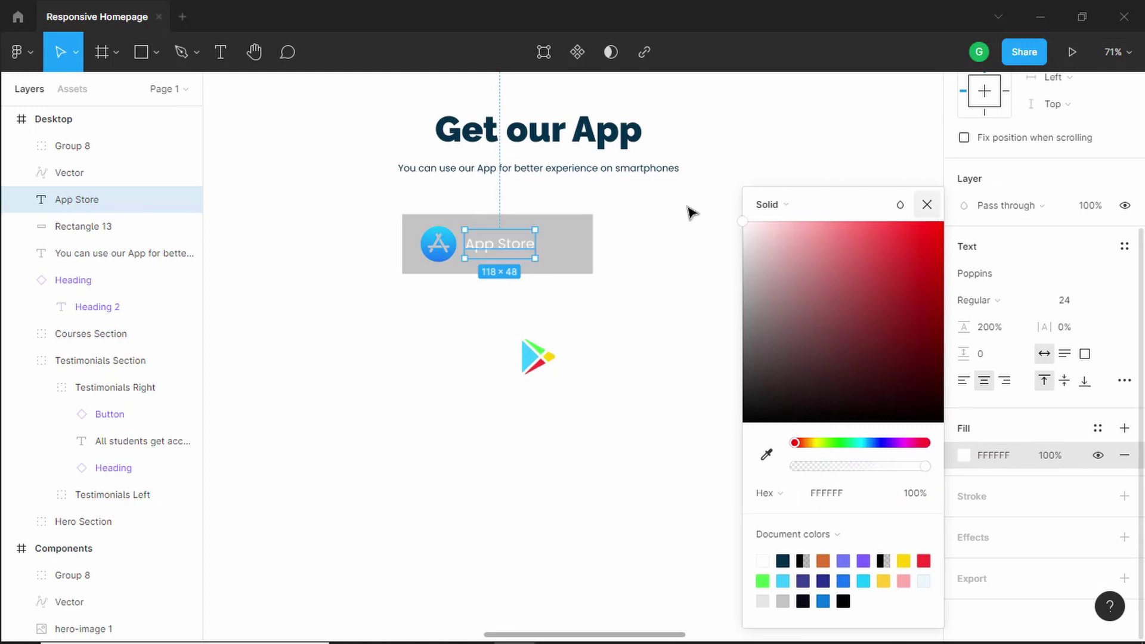
{"action": "left_click", "coordinate": [691, 213]}
{"action": "left_click", "coordinate": [569, 245]}
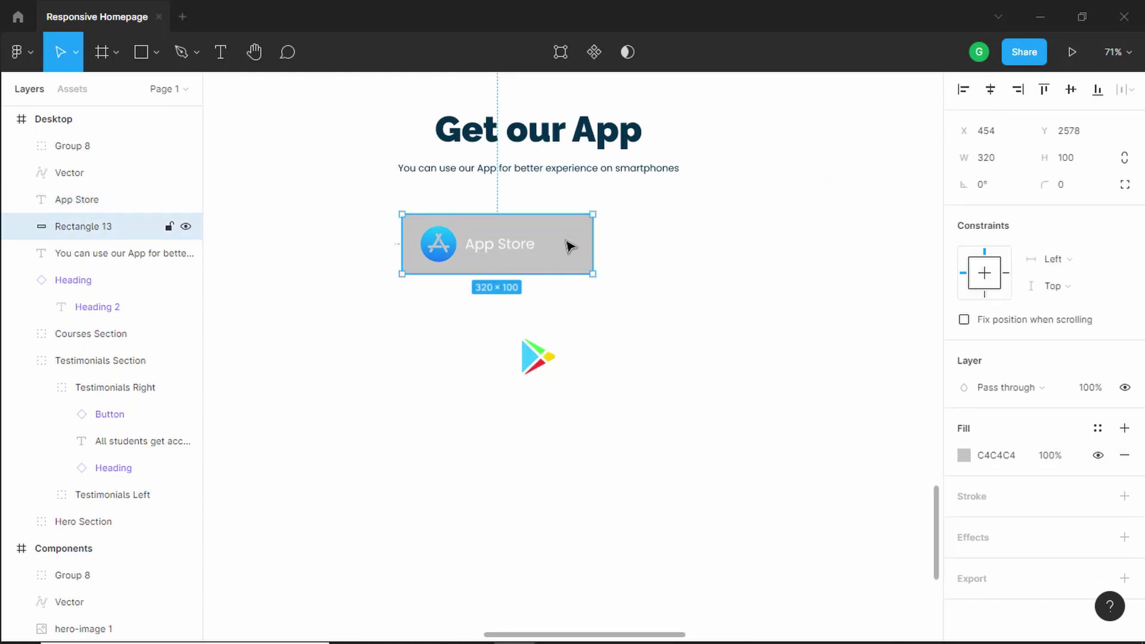
Fill the button rectangle black (000000) and narrow it from the right.
{"action": "left_click", "coordinate": [964, 455]}
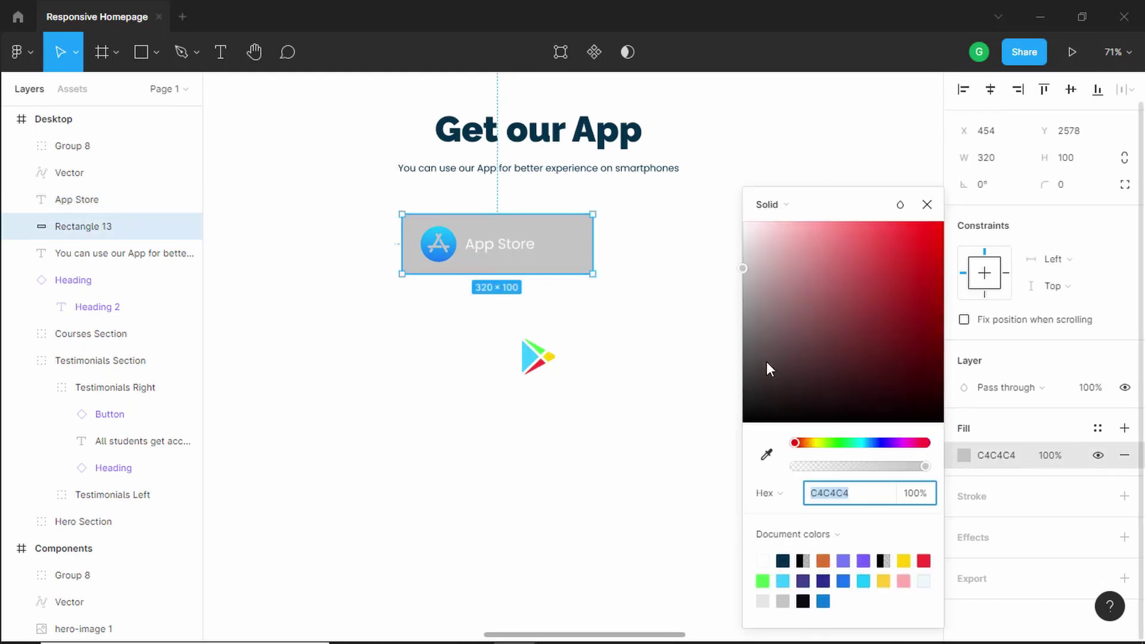
{"action": "left_click_drag", "start_coordinate": [769, 370], "coordinate": [673, 473]}
{"action": "left_click", "coordinate": [926, 205]}
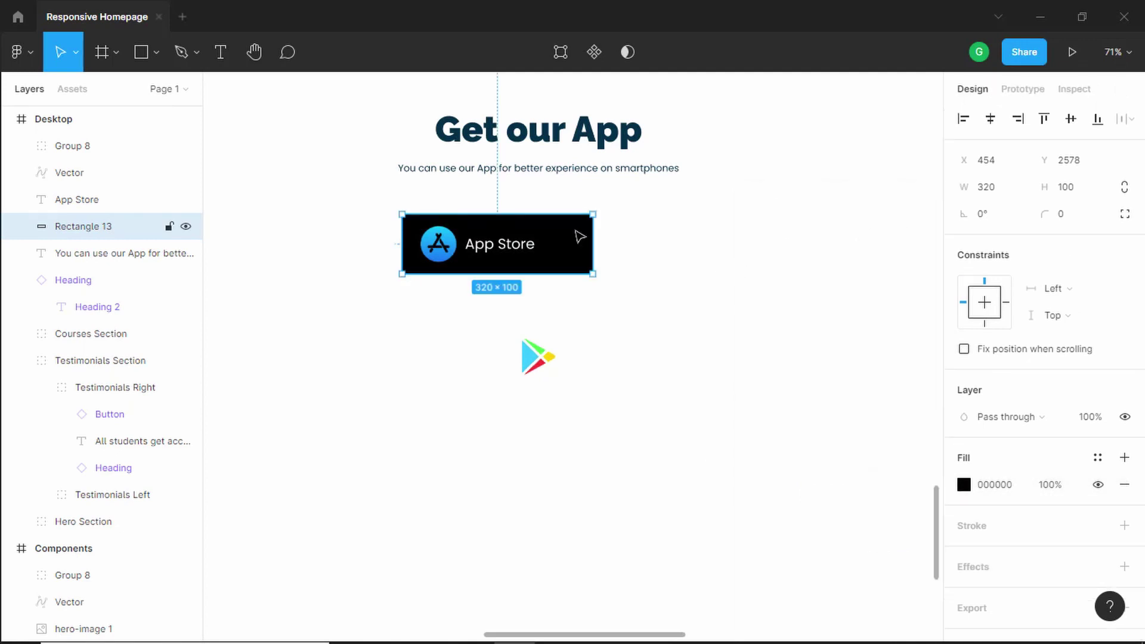
{"action": "left_click_drag", "start_coordinate": [591, 241], "coordinate": [572, 241]}
Wrap icon, label and rectangle in an auto-layout frame widened to 310 px.
{"action": "left_click_drag", "start_coordinate": [346, 193], "coordinate": [646, 314]}
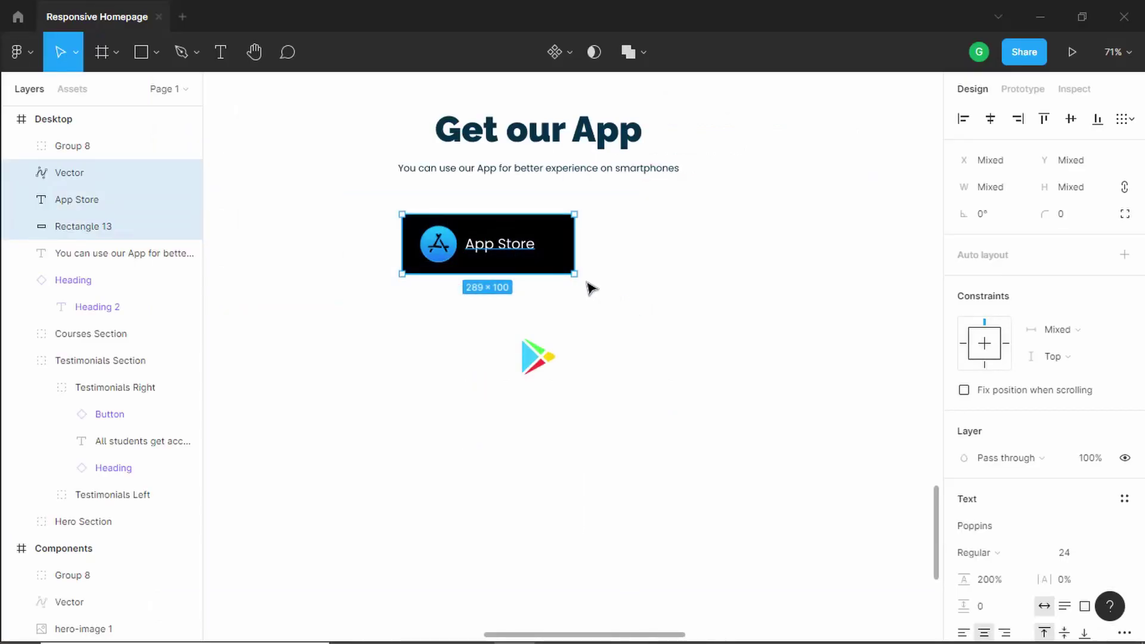
{"action": "right_click", "coordinate": [484, 268]}
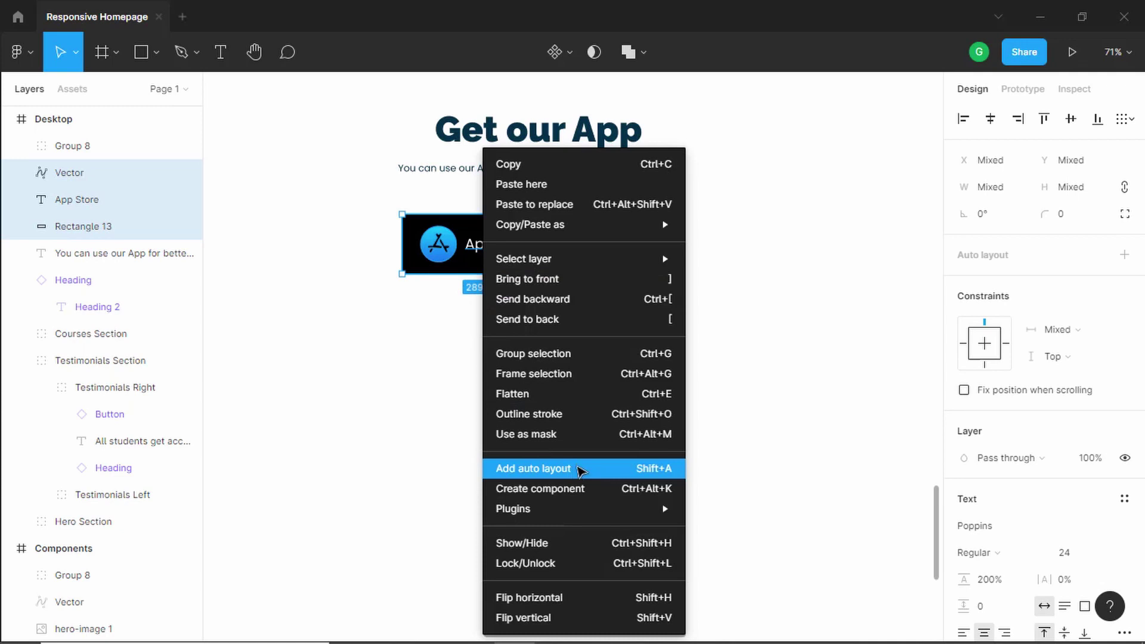
{"action": "left_click", "coordinate": [579, 471]}
{"action": "scroll", "coordinate": [511, 250], "scroll_direction": "up", "scroll_amount": 5}
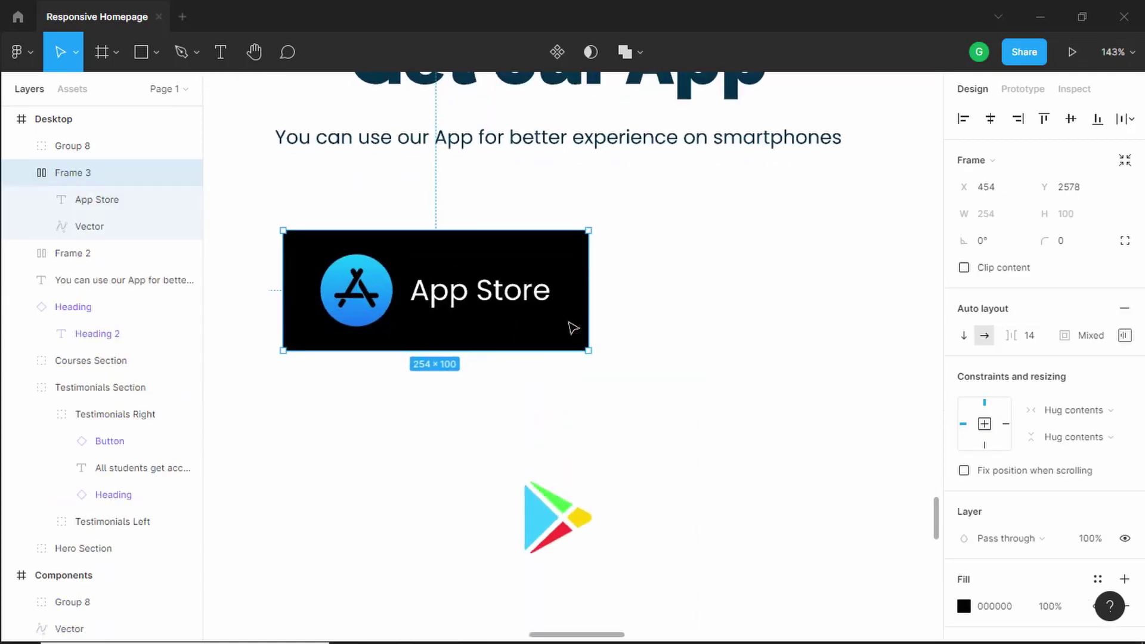
{"action": "scroll", "coordinate": [572, 327], "scroll_direction": "down", "scroll_amount": 3}
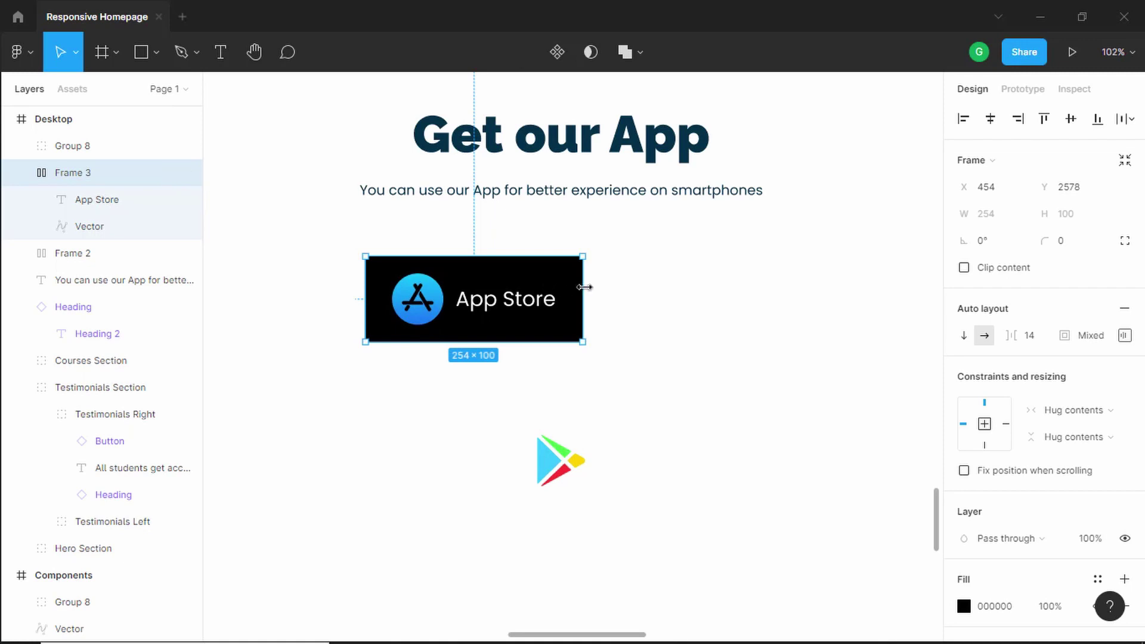
{"action": "left_click_drag", "start_coordinate": [584, 288], "coordinate": [640, 290]}
Duplicate the App Store button to the right and swap its icon for the Google Play icon.
{"action": "key", "text": "Escape"}
{"action": "scroll", "coordinate": [601, 307], "scroll_direction": "down", "scroll_amount": 3}
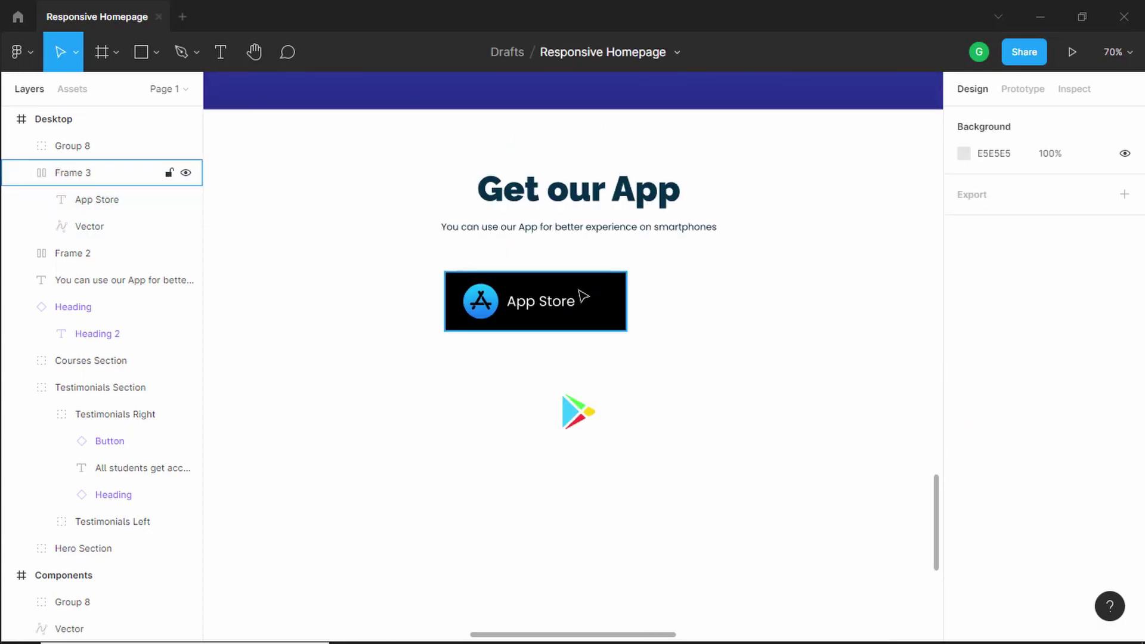
{"action": "left_click_drag", "start_coordinate": [502, 296], "coordinate": [720, 289]}
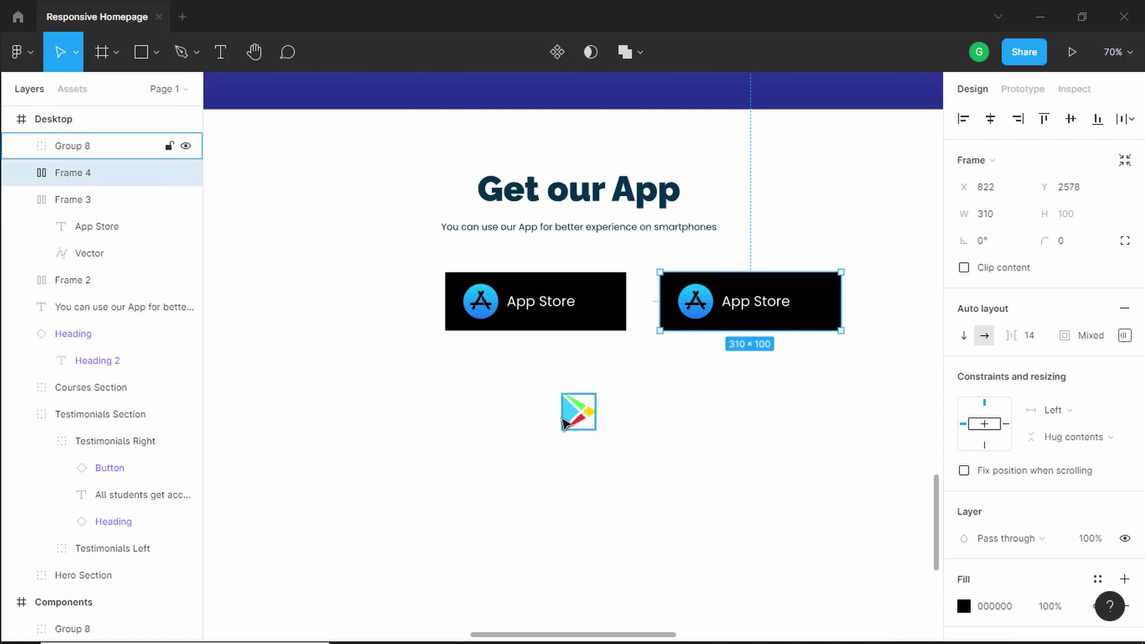
{"action": "left_click_drag", "start_coordinate": [573, 423], "coordinate": [648, 341]}
{"action": "left_click_drag", "start_coordinate": [683, 315], "coordinate": [686, 313]}
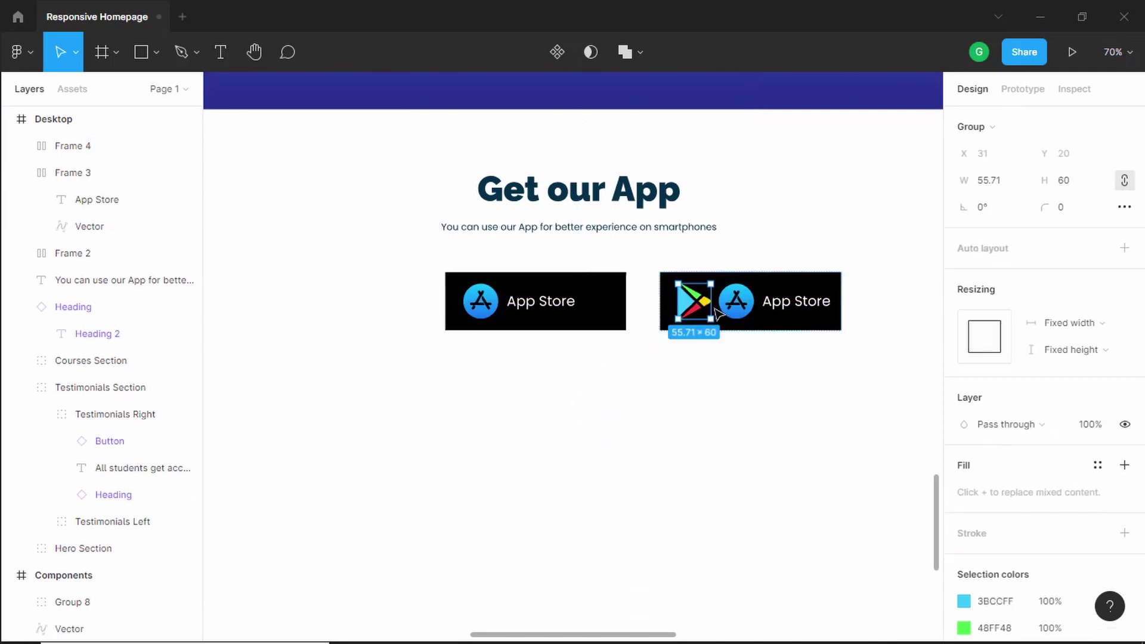
{"action": "left_click", "coordinate": [749, 314]}
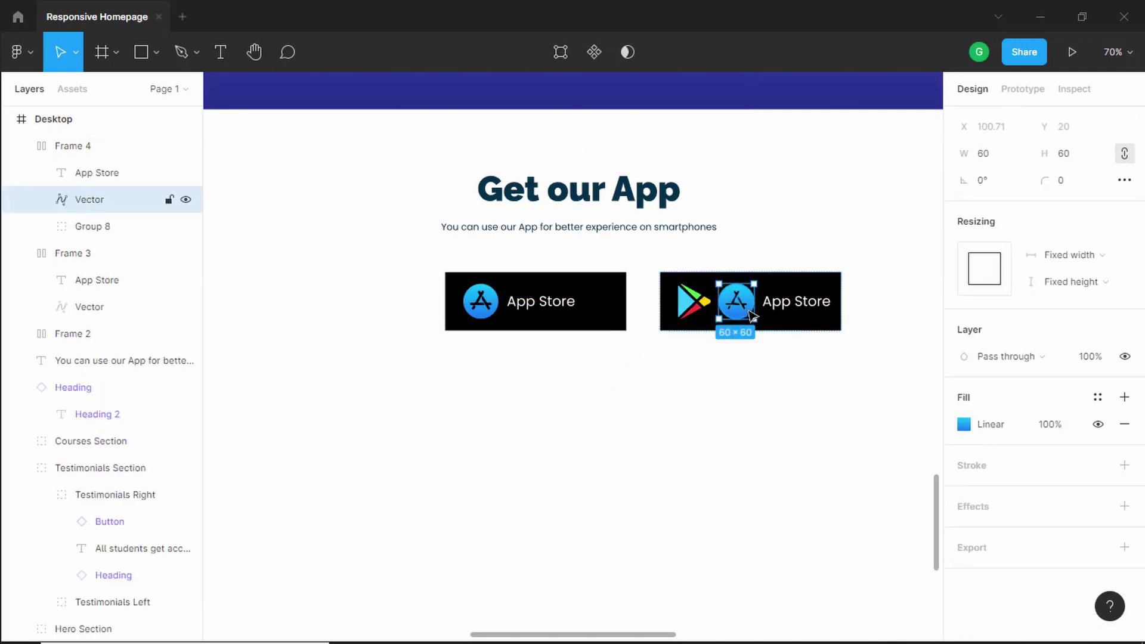
{"action": "key", "text": "Delete"}
Change the duplicated button's label to 'Google Play'.
{"action": "double_click", "coordinate": [758, 307]}
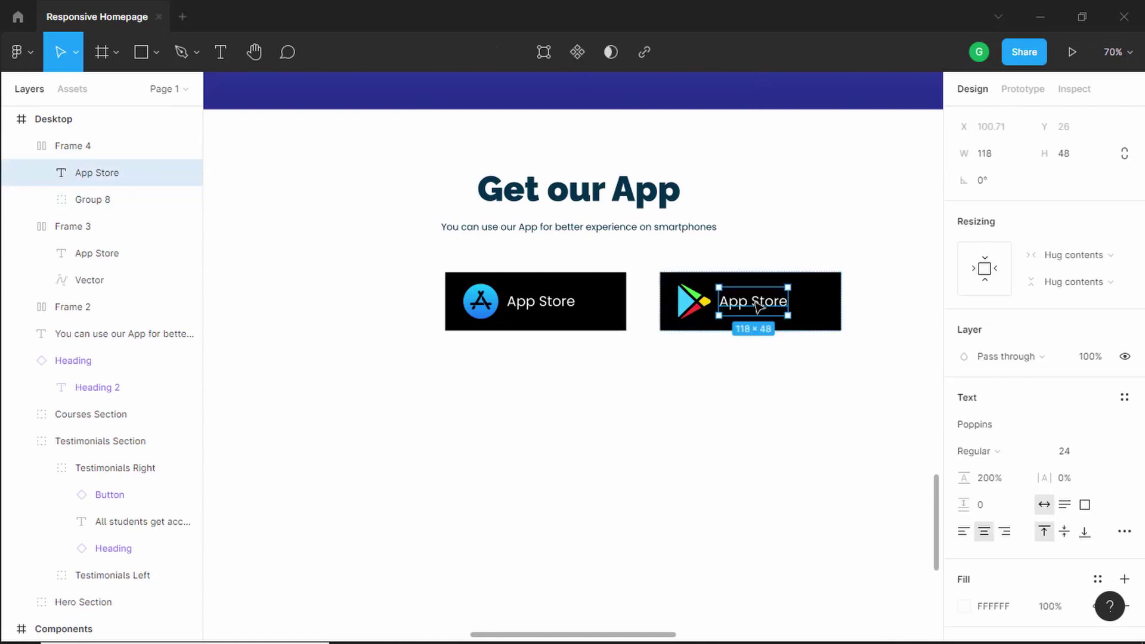
{"action": "key", "text": "Return"}
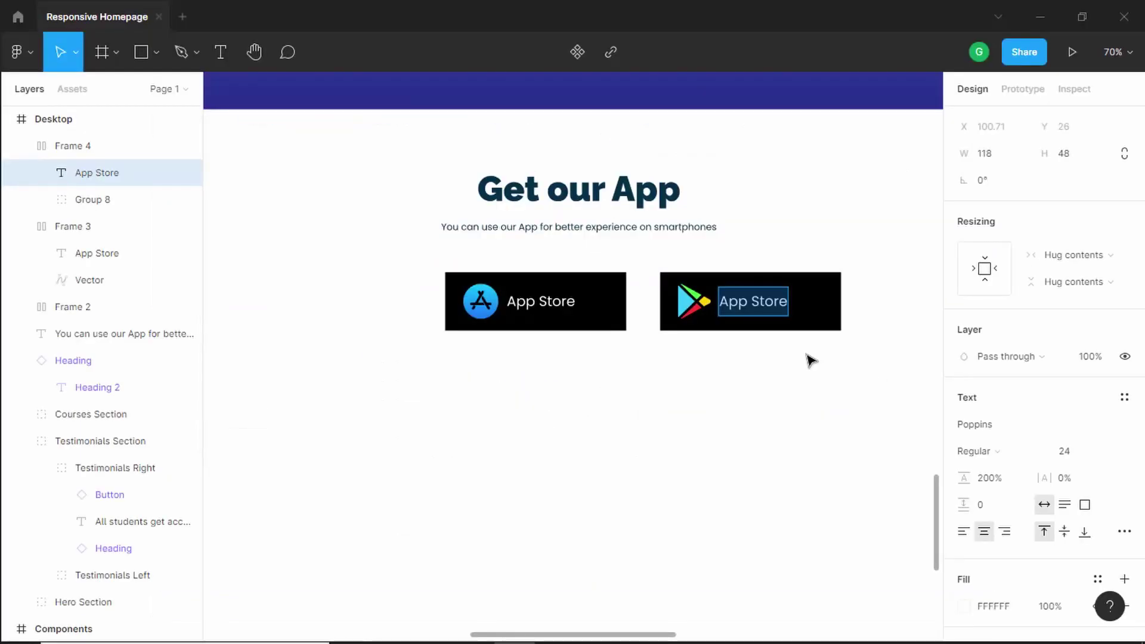
{"action": "type", "text": "Go"}
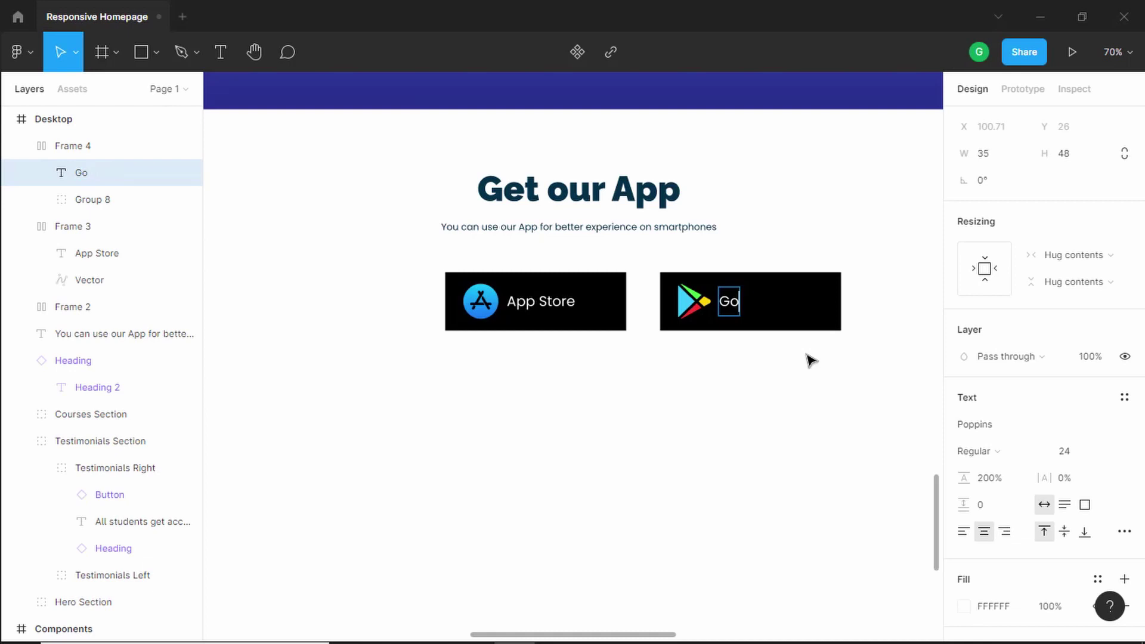
{"action": "type", "text": "ogle Play"}
{"action": "left_click", "coordinate": [578, 389]}
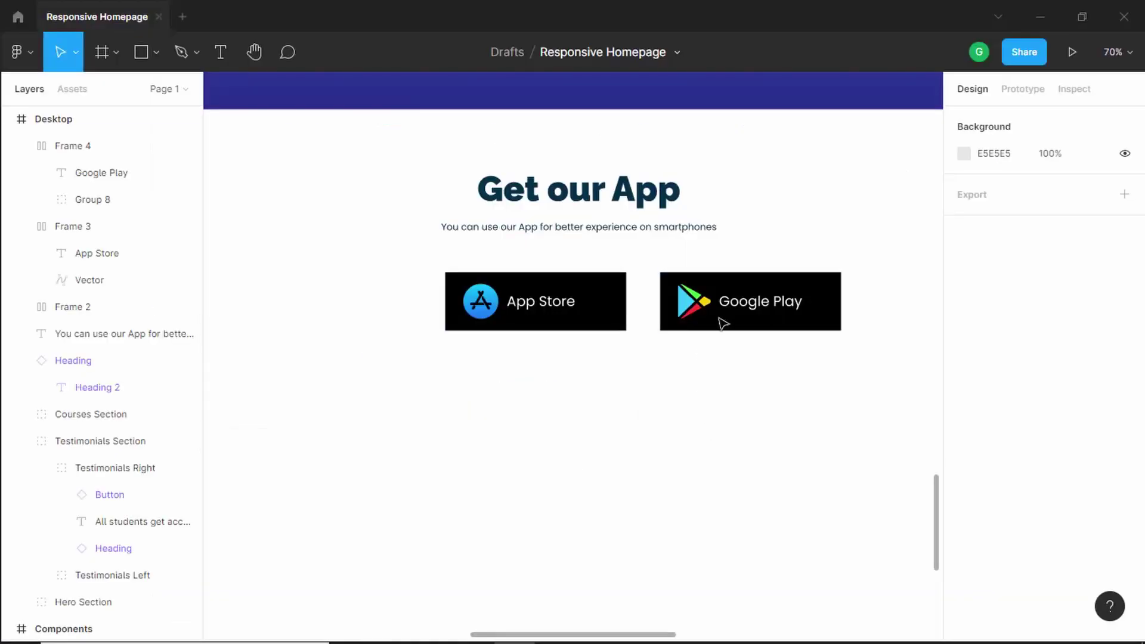
Close the gap between the buttons and centre the 650 × 100 pair under the subtitle.
{"action": "left_click_drag", "start_coordinate": [685, 296], "coordinate": [669, 294]}
{"action": "left_click_drag", "start_coordinate": [364, 409], "coordinate": [838, 264]}
{"action": "left_click_drag", "start_coordinate": [784, 300], "coordinate": [745, 295]}
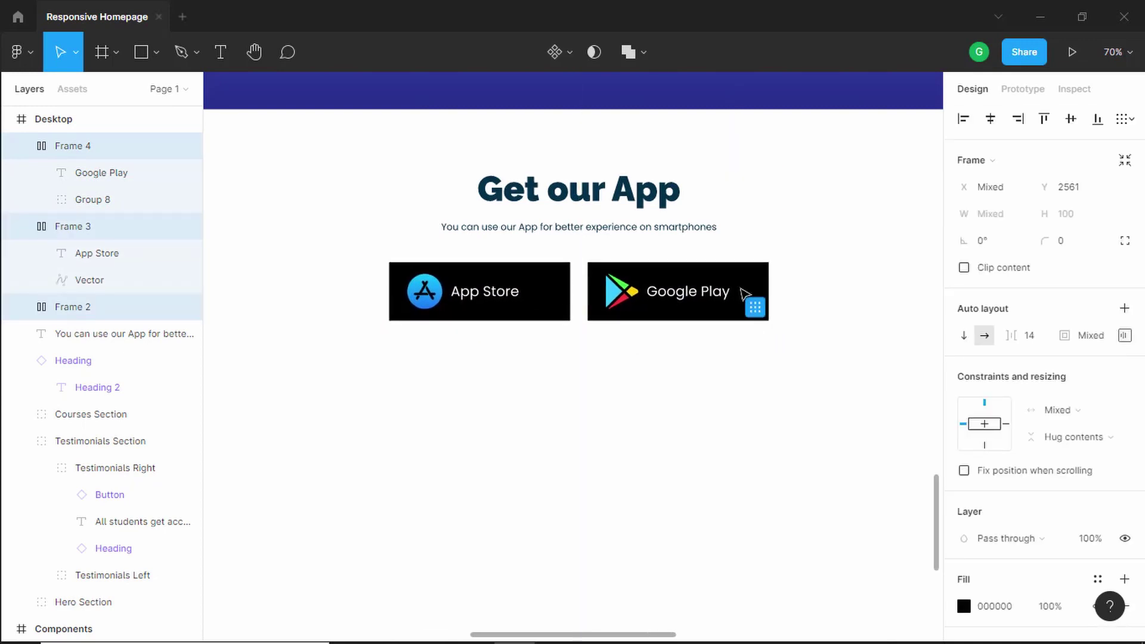
{"action": "key", "text": "alt+Tab"}
{"action": "key", "text": "alt+Tab"}
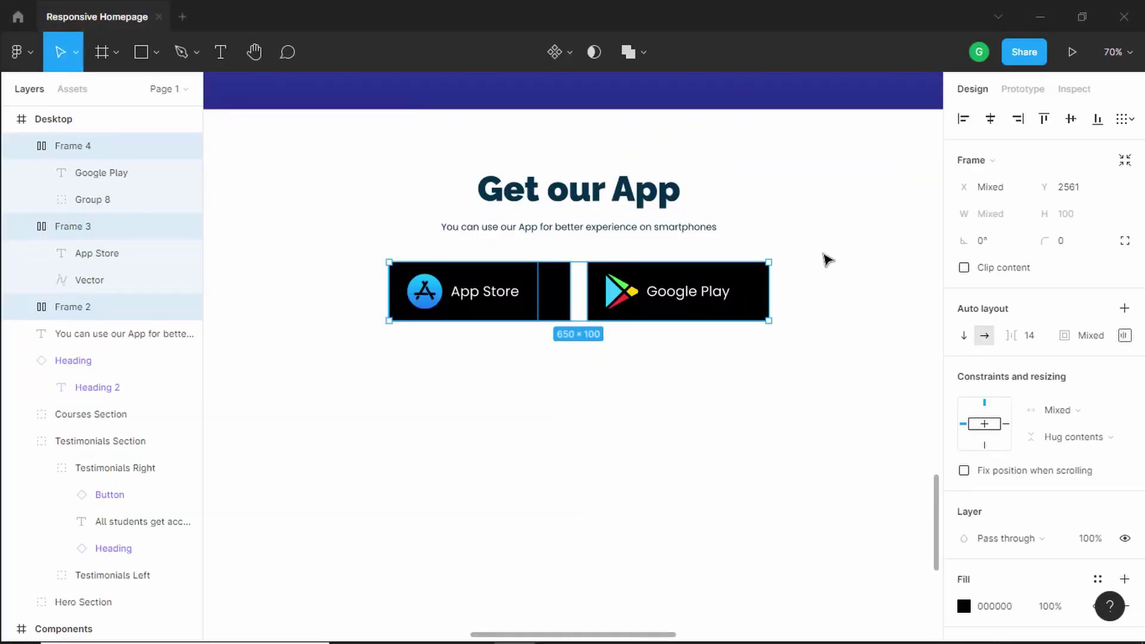
{"action": "scroll", "coordinate": [826, 259], "scroll_direction": "down", "scroll_amount": 3}
{"action": "left_click_drag", "start_coordinate": [819, 210], "coordinate": [908, 177]}
Group the heading, subtitle and both store buttons, and name the group 'App Section'.
{"action": "right_click", "coordinate": [666, 221]}
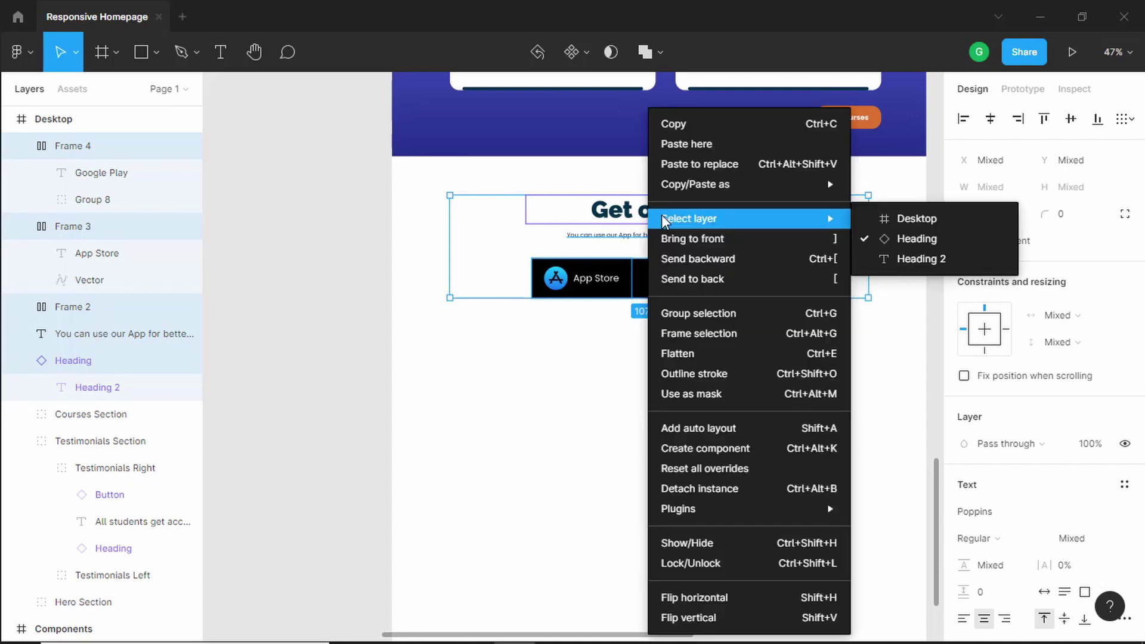
{"action": "left_click", "coordinate": [700, 313]}
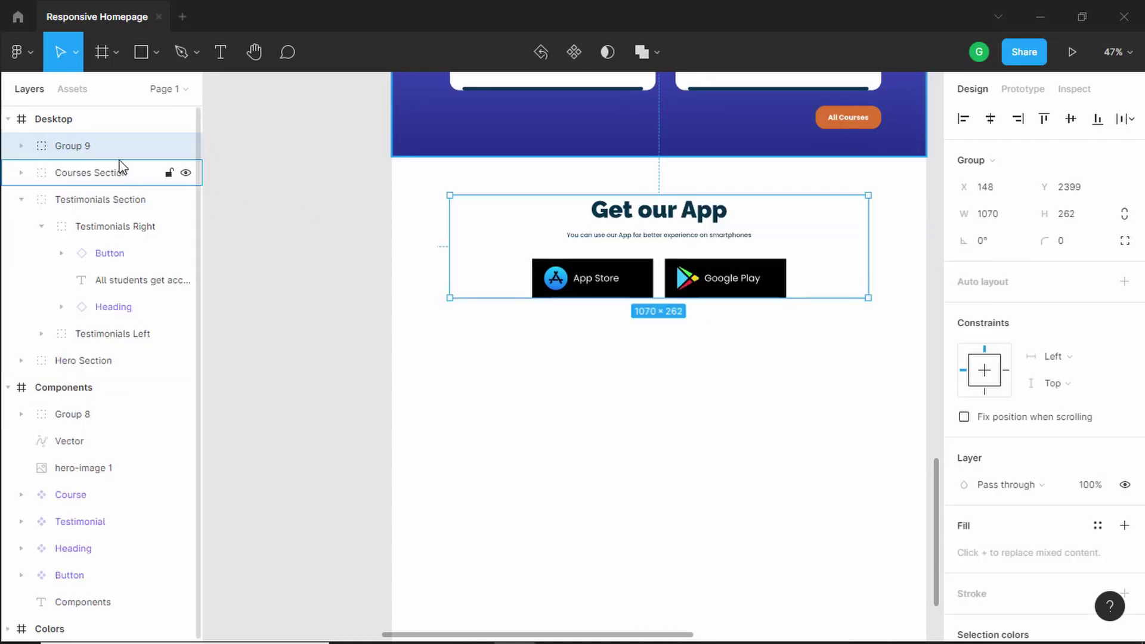
{"action": "double_click", "coordinate": [90, 147]}
{"action": "type", "text": "App"}
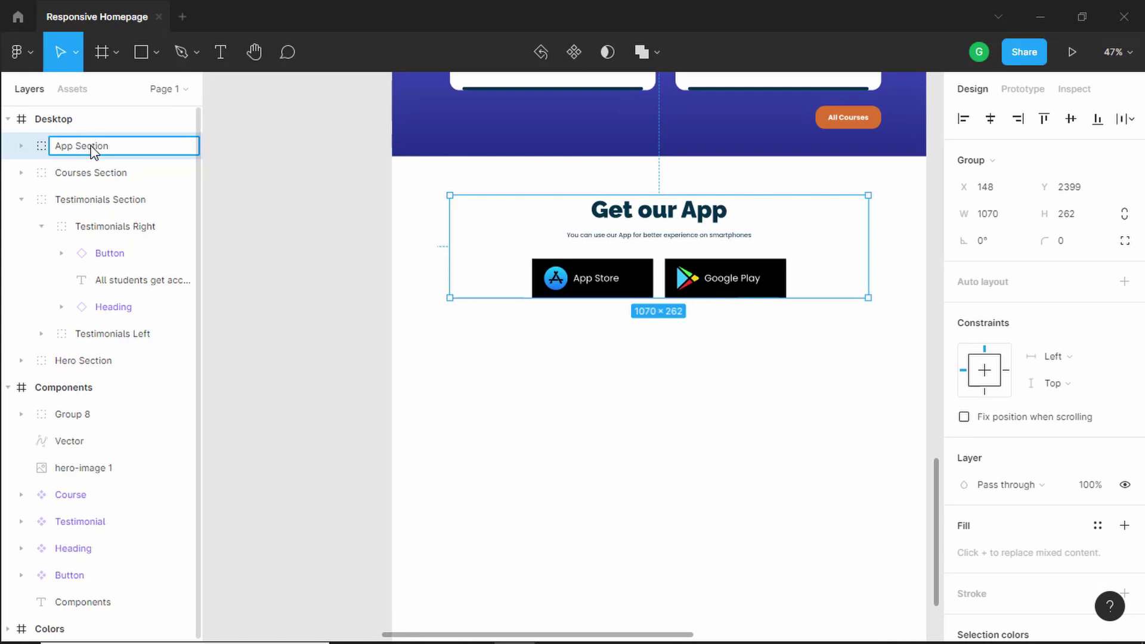
{"action": "type", "text": " Section"}
{"action": "key", "text": "Return"}
Deselect everything and check the footer in the reference design image.
{"action": "left_click", "coordinate": [468, 430]}
{"action": "scroll", "coordinate": [468, 429], "scroll_direction": "up", "scroll_amount": 2}
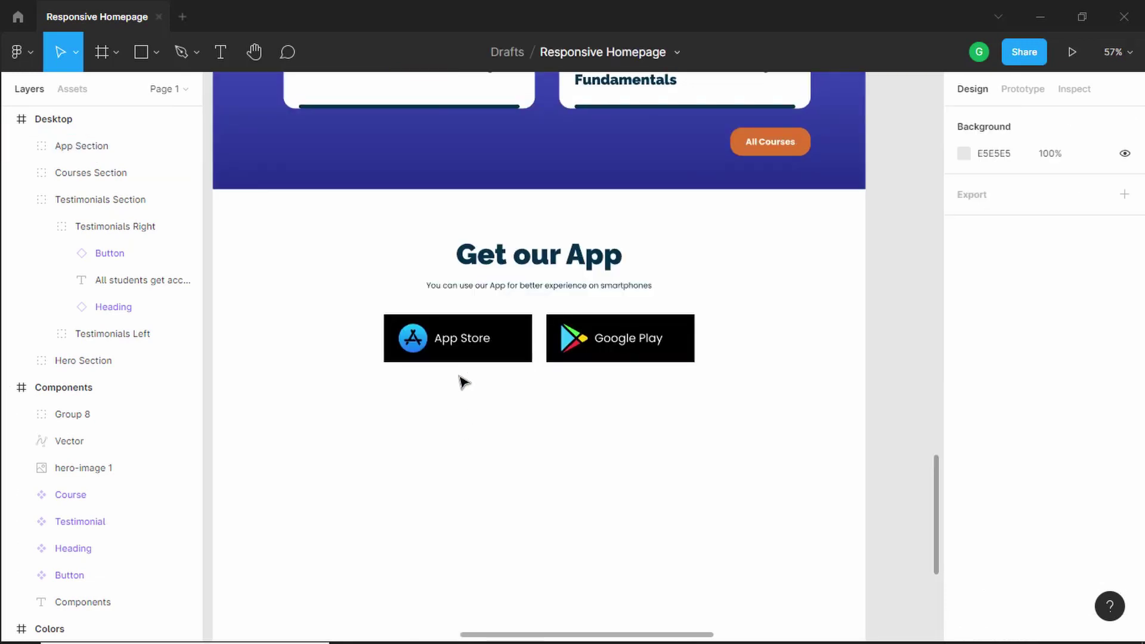
{"action": "key", "text": "alt+Tab"}
{"action": "scroll", "coordinate": [460, 378], "scroll_direction": "down", "scroll_amount": 2}
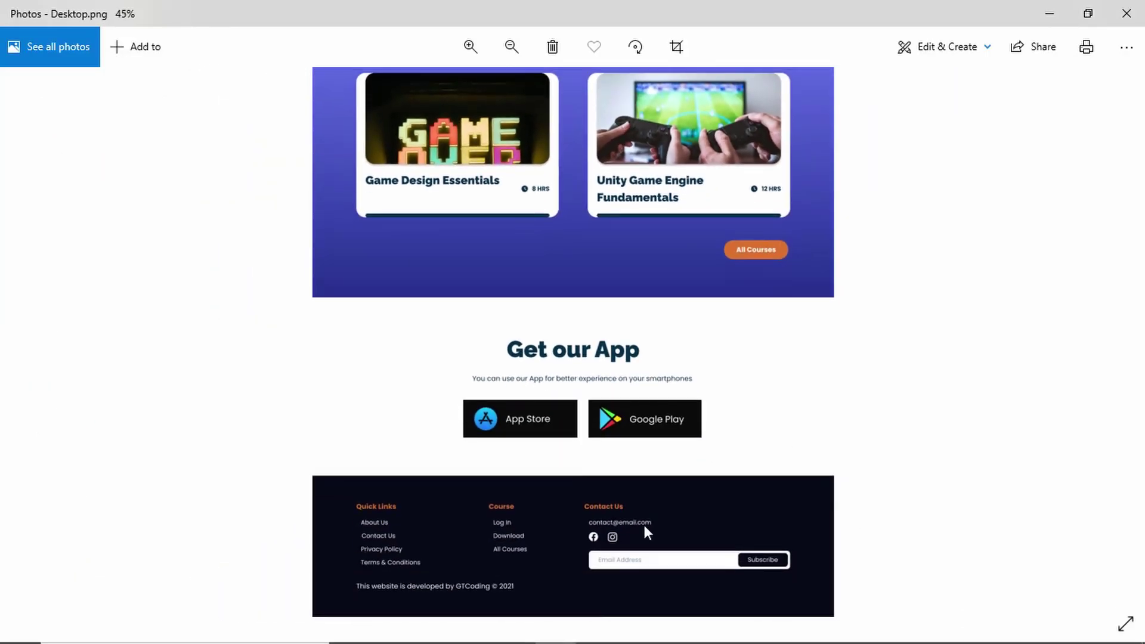
{"action": "scroll", "coordinate": [499, 528], "scroll_direction": "up", "scroll_amount": 5}
{"action": "scroll", "coordinate": [597, 465], "scroll_direction": "down", "scroll_amount": 2}
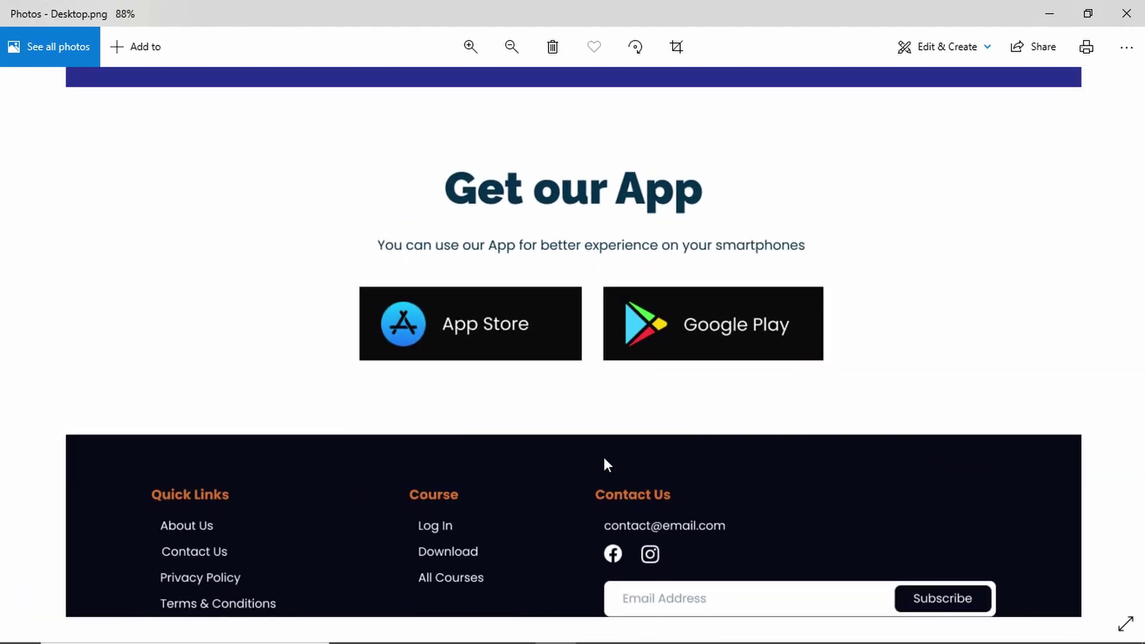
{"action": "left_click_drag", "start_coordinate": [606, 465], "coordinate": [443, 391]}
{"action": "key", "text": "alt+Tab"}
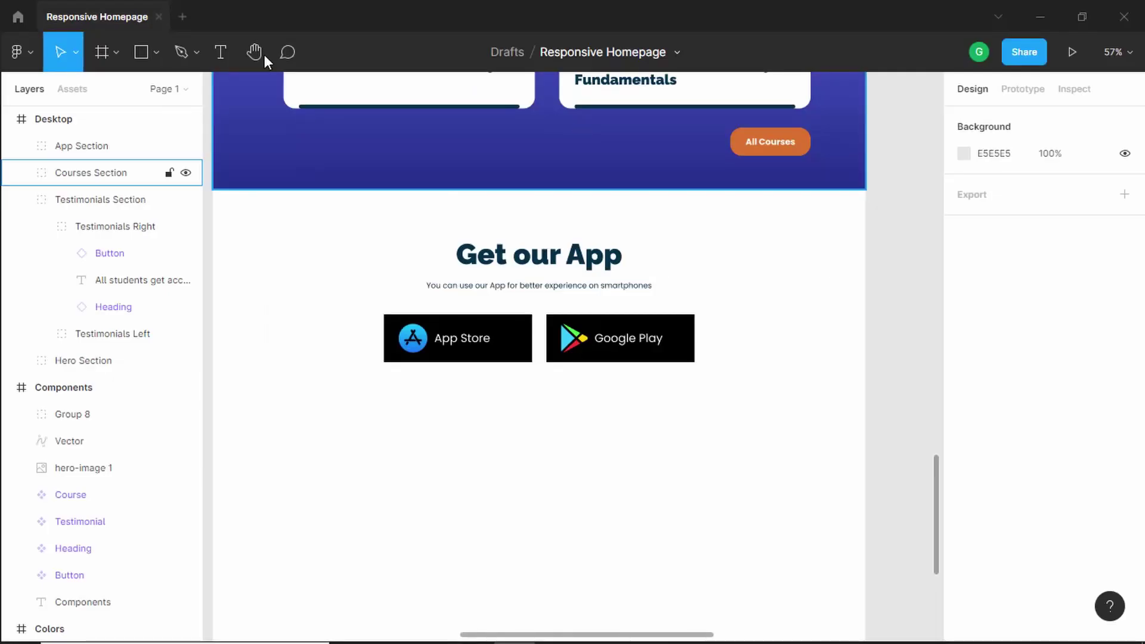
Draw a rectangle below the App Section and move it to the page's left edge.
{"action": "left_click", "coordinate": [145, 49]}
{"action": "scroll", "coordinate": [509, 365], "scroll_direction": "down", "scroll_amount": 5}
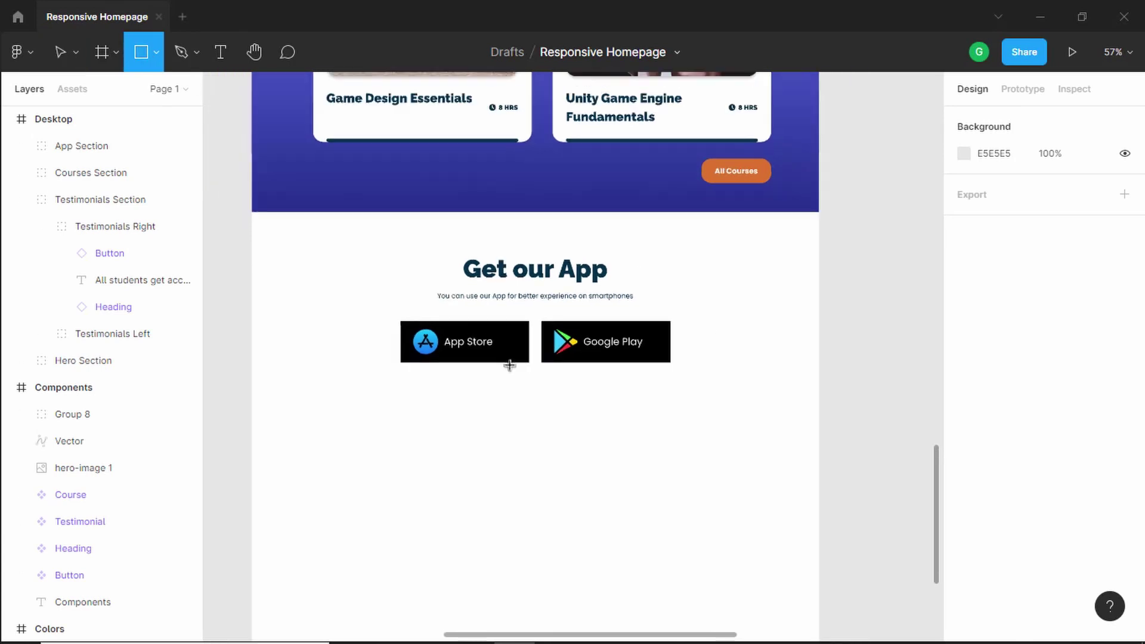
{"action": "left_click", "coordinate": [374, 424]}
{"action": "left_click_drag", "start_coordinate": [375, 423], "coordinate": [706, 426]}
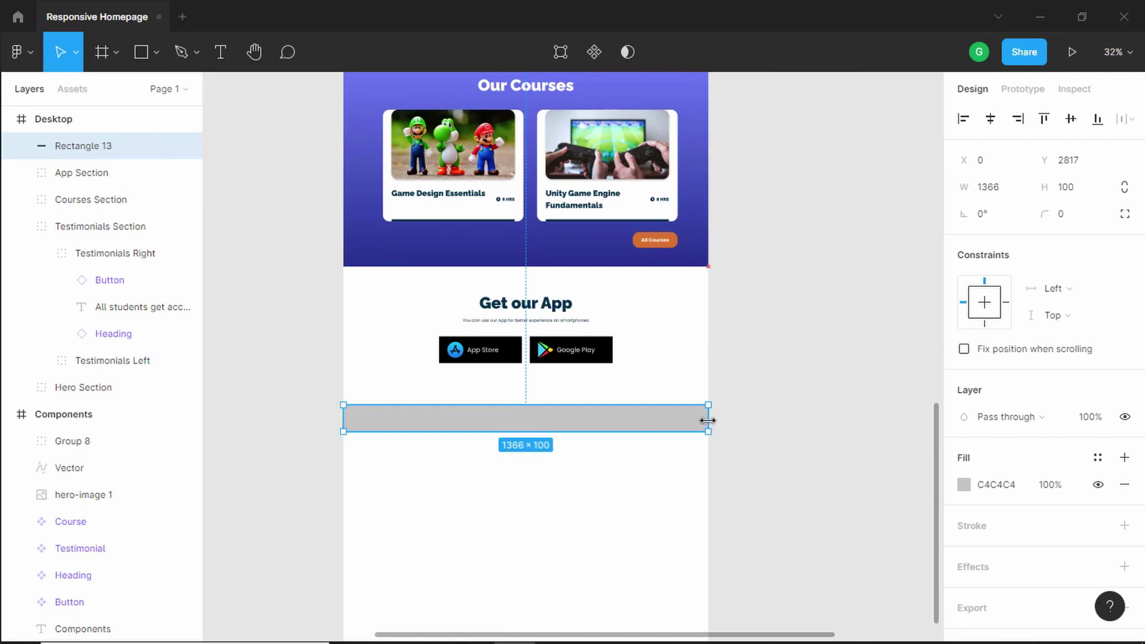
{"action": "left_click_drag", "start_coordinate": [578, 429], "coordinate": [566, 585]}
Nudge the grey 1366 × 672 rectangle up until its top meets the App Section.
{"action": "scroll", "coordinate": [596, 455], "scroll_direction": "down", "scroll_amount": 1}
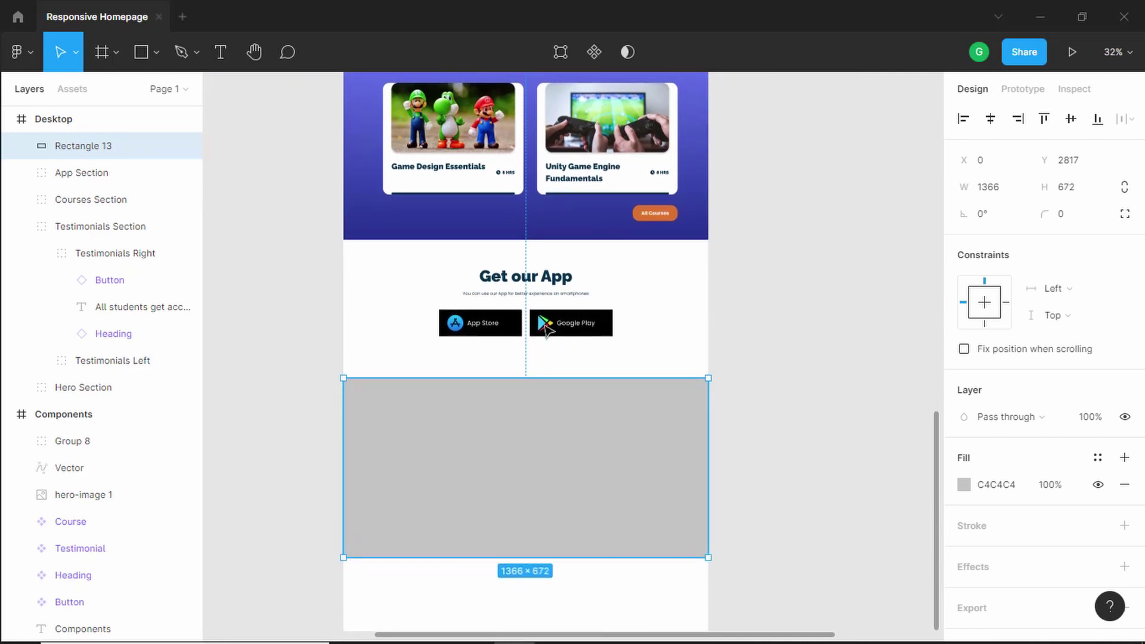
{"action": "scroll", "coordinate": [513, 418], "scroll_direction": "up", "scroll_amount": 5}
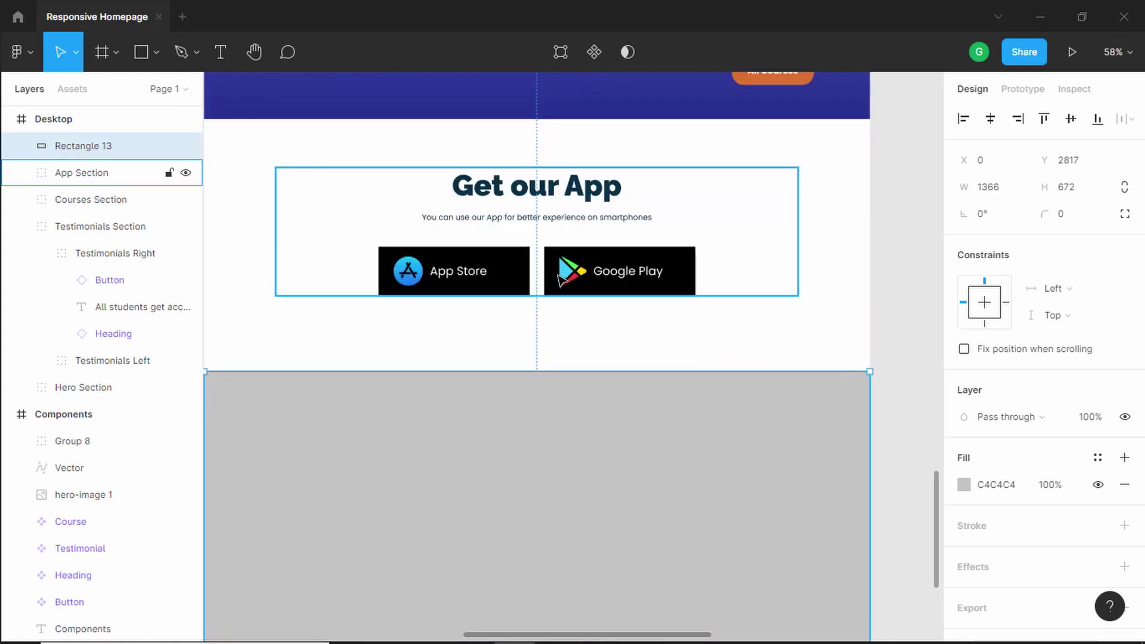
{"action": "key", "text": "alt"}
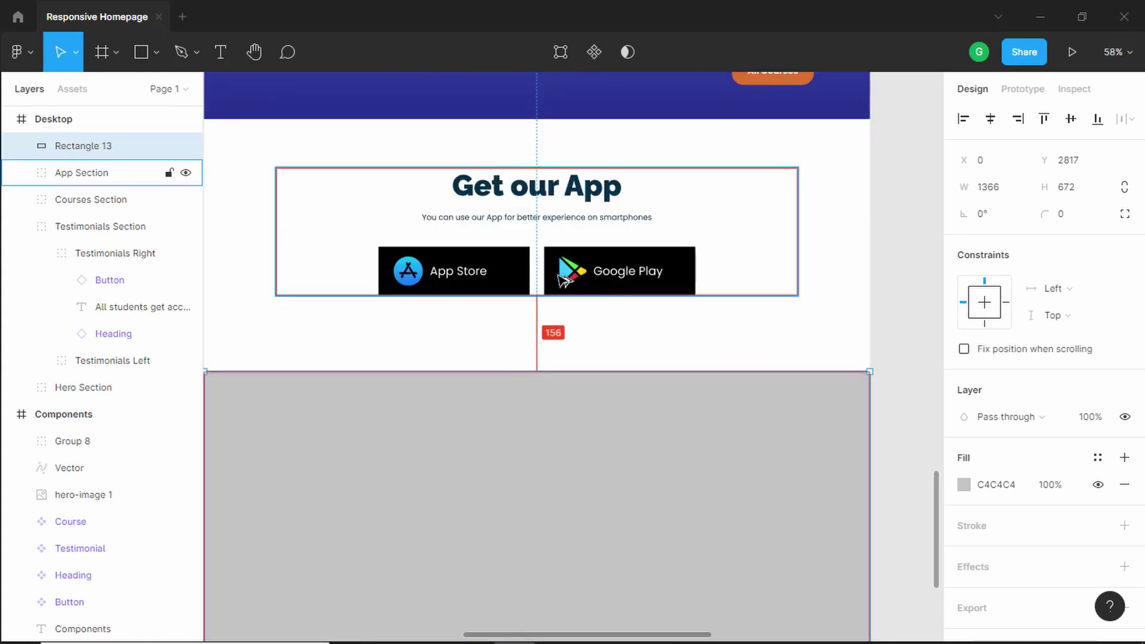
{"action": "key", "text": "shift+Up"}
{"action": "key", "text": "shift+Up"}
{"action": "key", "text": "shift+Up"}
{"action": "key", "text": "shift+Up"}
{"action": "key", "text": "shift+Up"}
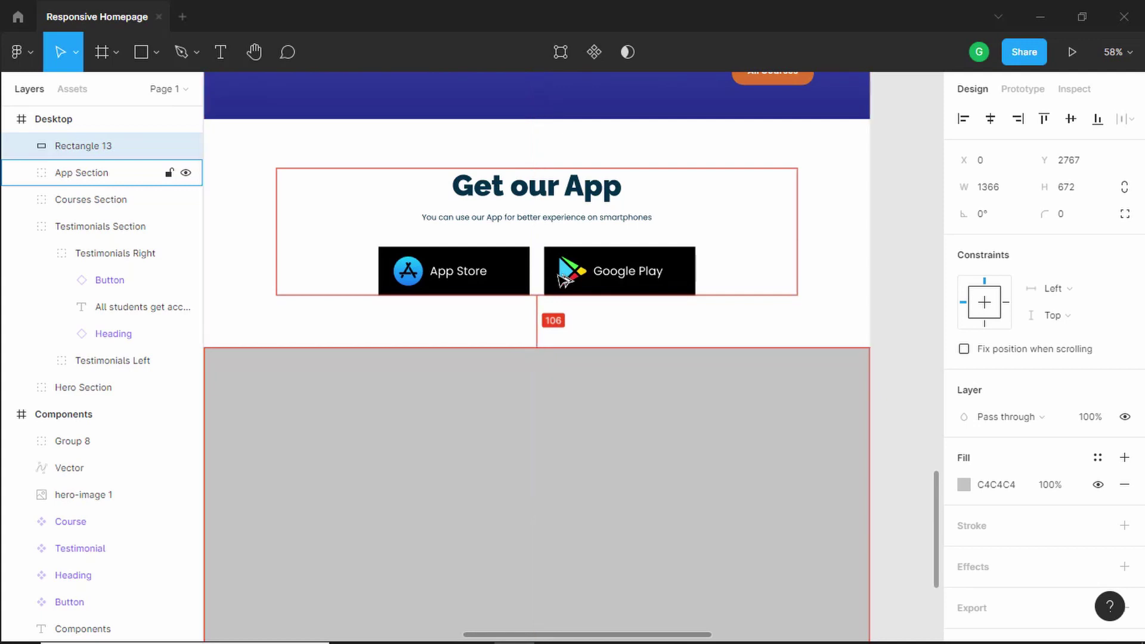
{"action": "key", "text": "Up"}
{"action": "key", "text": "Up"}
{"action": "key", "text": "Up"}
{"action": "key", "text": "Up"}
{"action": "key", "text": "Up"}
{"action": "key", "text": "Up"}
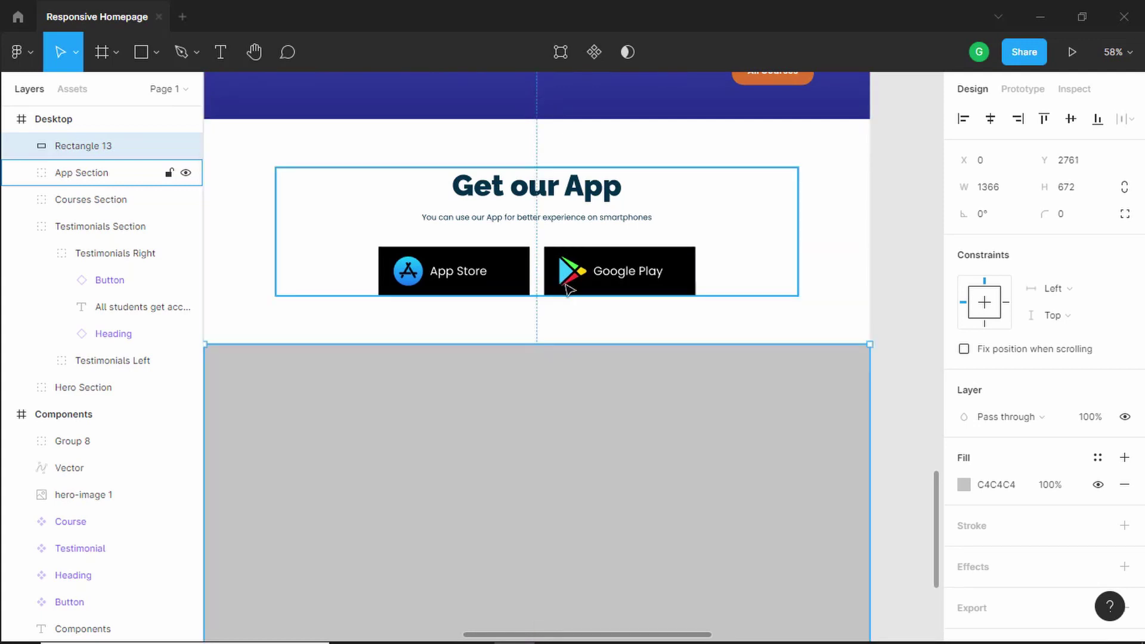
{"action": "scroll", "coordinate": [603, 346], "scroll_direction": "down", "scroll_amount": 5}
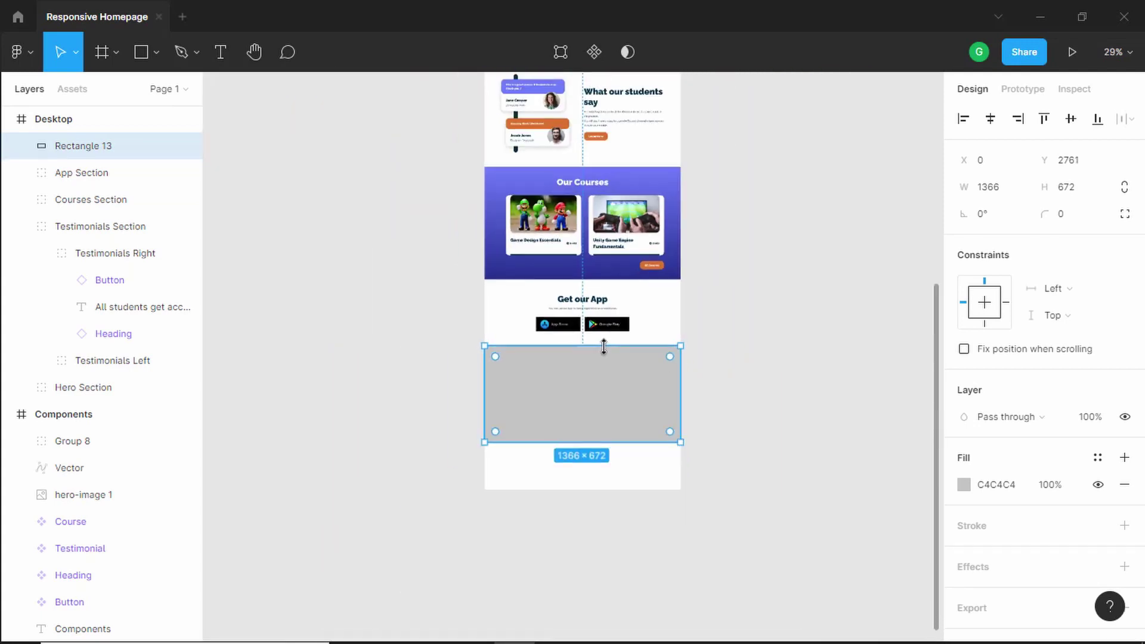
Fill the footer rectangle with dark navy 070917 sampled from the Colors palette.
{"action": "scroll", "coordinate": [603, 345], "scroll_direction": "down", "scroll_amount": 3}
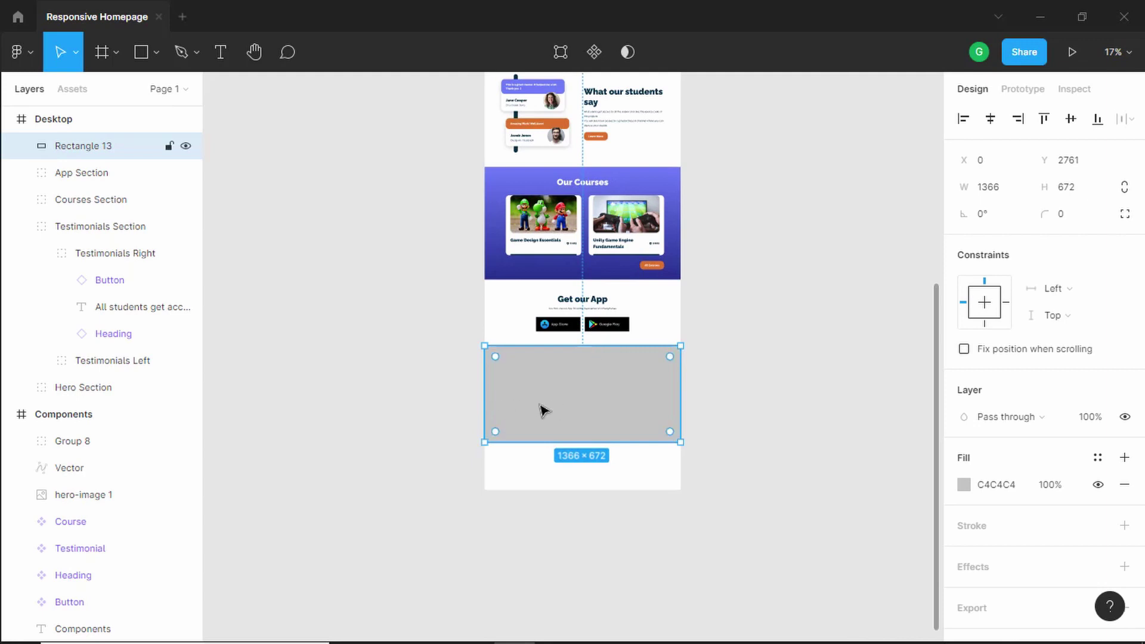
{"action": "scroll", "coordinate": [468, 383], "scroll_direction": "up", "scroll_amount": 8}
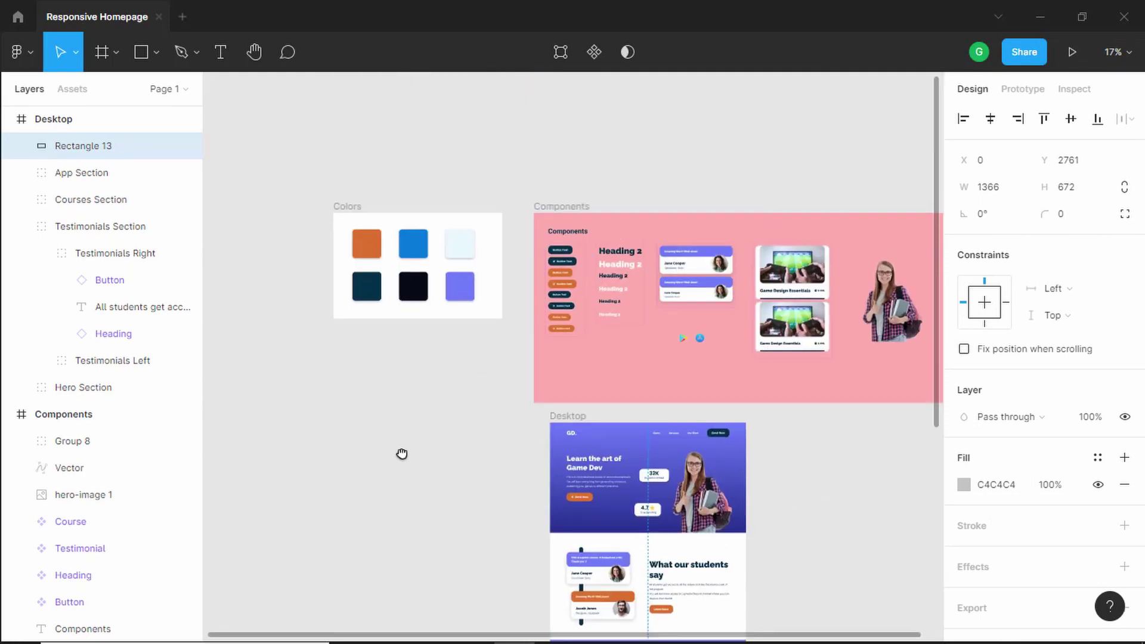
{"action": "left_click_drag", "start_coordinate": [402, 454], "coordinate": [384, 301]}
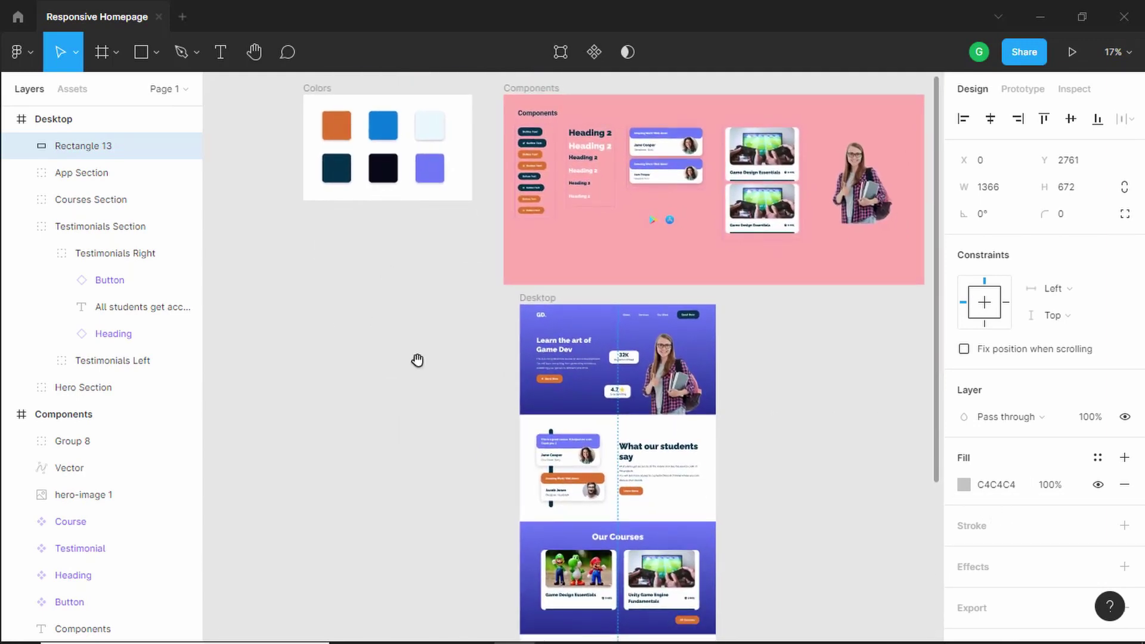
{"action": "scroll", "coordinate": [401, 374], "scroll_direction": "down", "scroll_amount": 2}
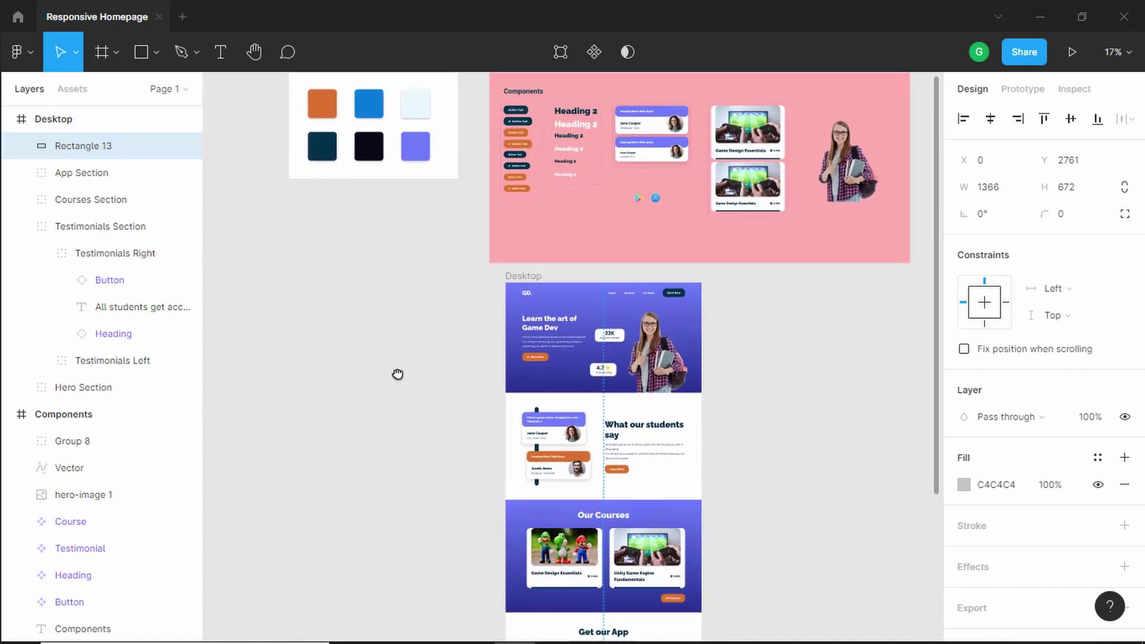
{"action": "left_click", "coordinate": [964, 484]}
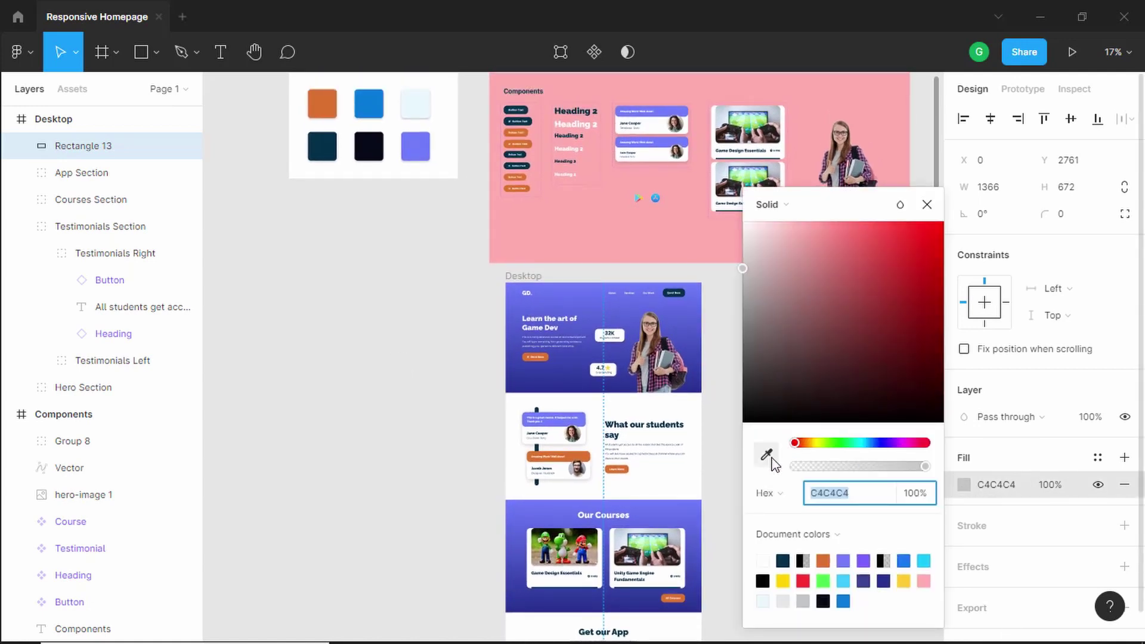
{"action": "left_click", "coordinate": [766, 455]}
{"action": "left_click", "coordinate": [374, 146]}
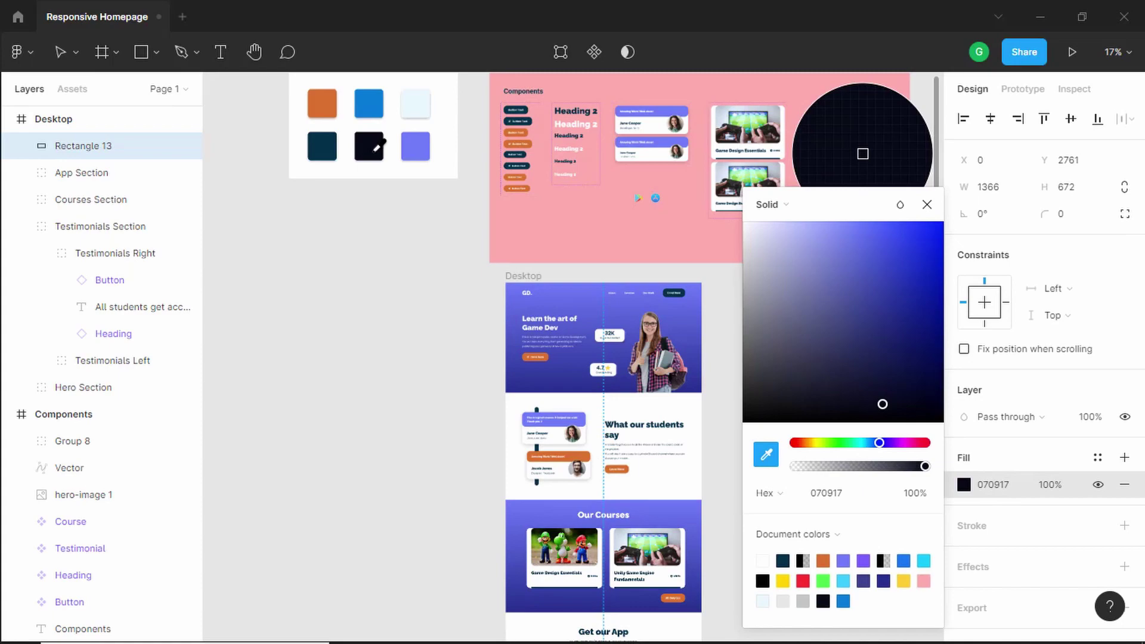
{"action": "left_click", "coordinate": [927, 205]}
{"action": "scroll", "coordinate": [734, 381], "scroll_direction": "down", "scroll_amount": 5}
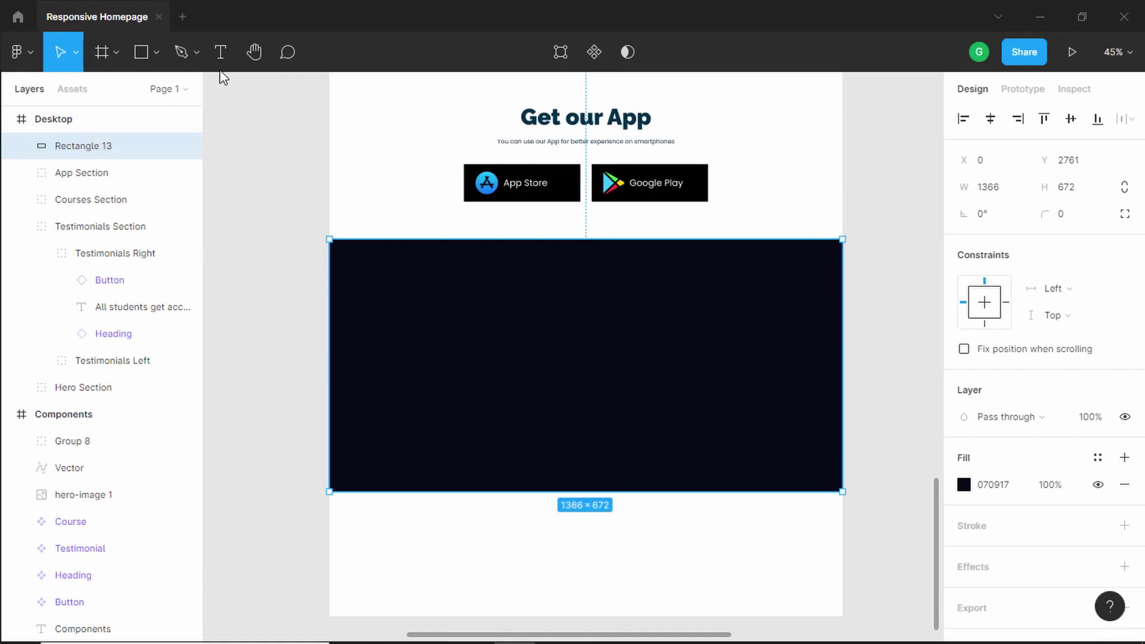
{"action": "left_click", "coordinate": [220, 51]}
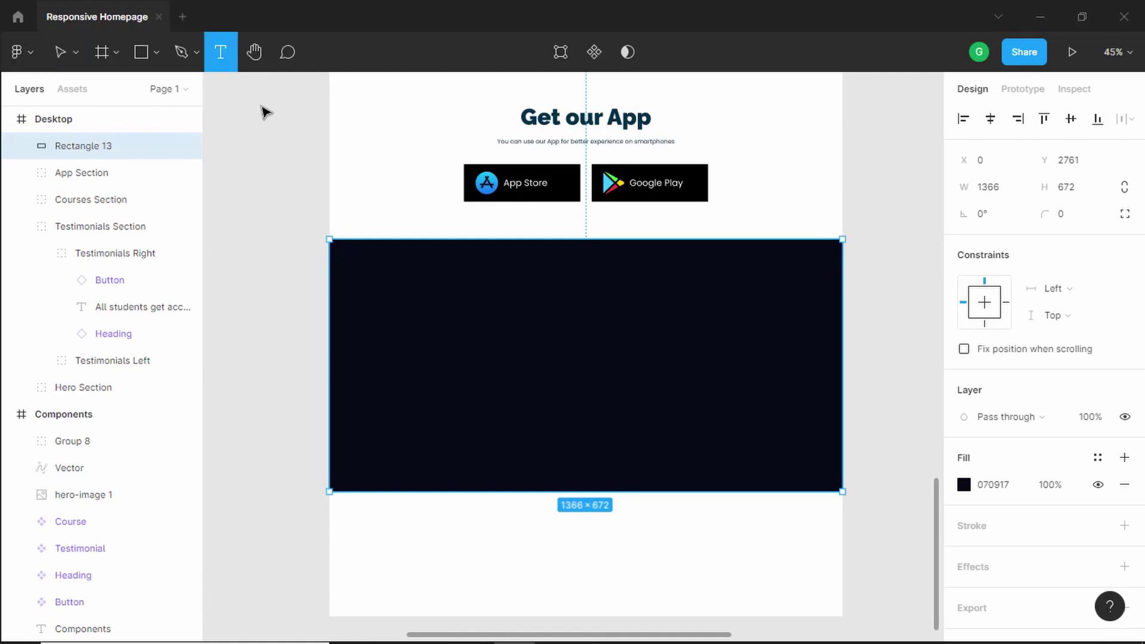
Add a 'Quick Links' text label at the top-left of the dark footer.
{"action": "left_click", "coordinate": [381, 283]}
{"action": "key", "text": "alt+Tab"}
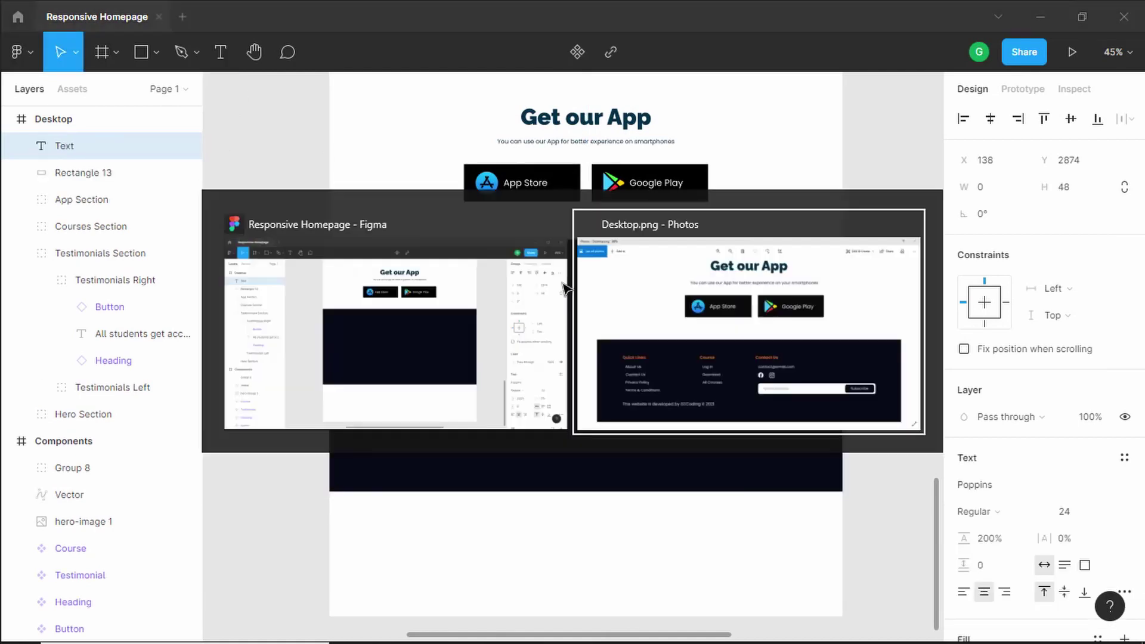
{"action": "key", "text": "alt+Tab"}
{"action": "type", "text": "Quic"}
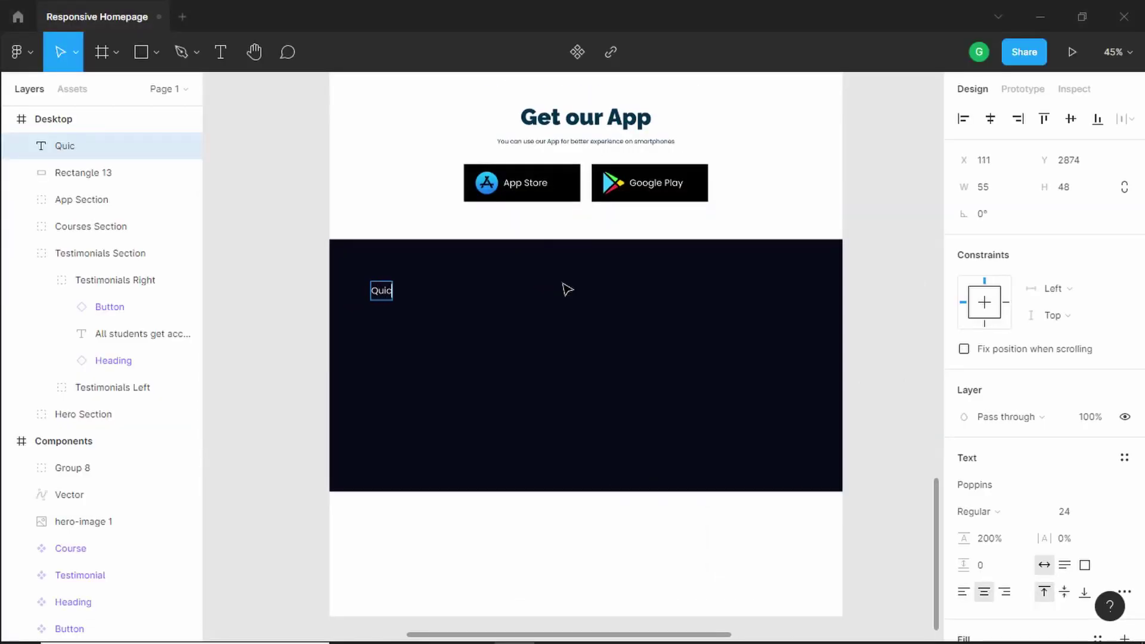
{"action": "type", "text": "k Links"}
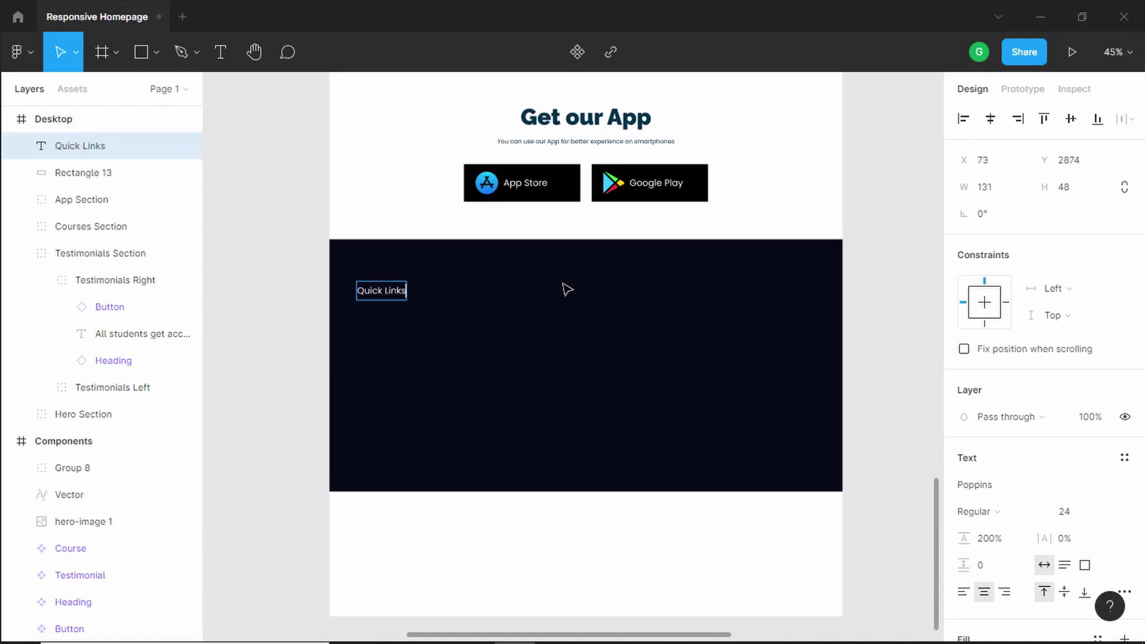
{"action": "key", "text": "Escape"}
{"action": "left_click_drag", "start_coordinate": [384, 290], "coordinate": [394, 290]}
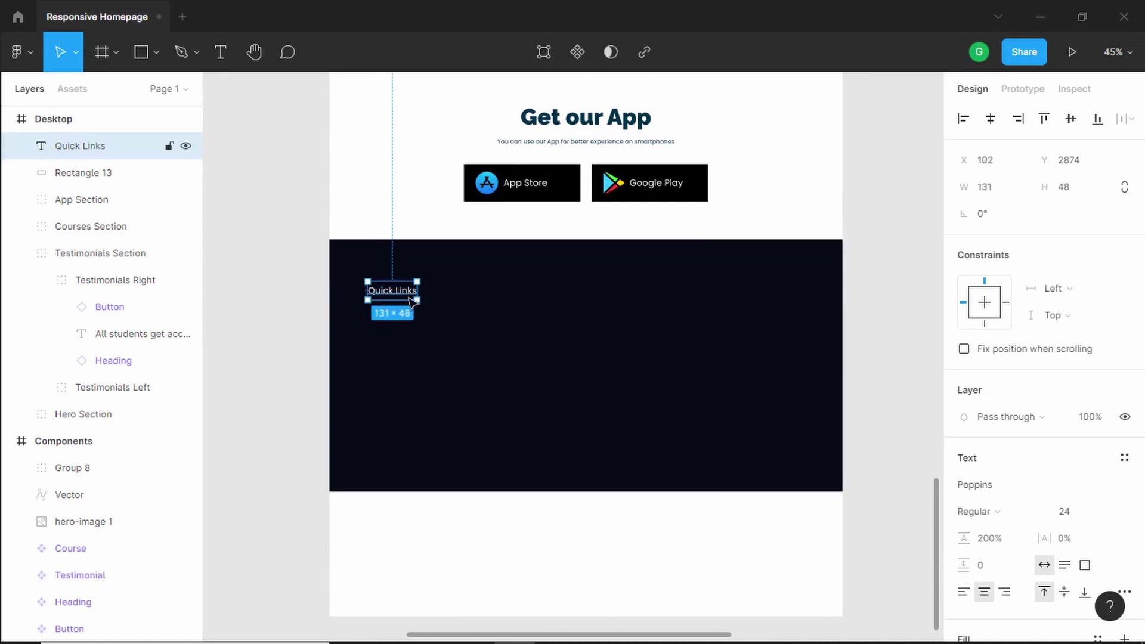
{"action": "scroll", "coordinate": [1099, 512], "scroll_direction": "down", "scroll_amount": 3}
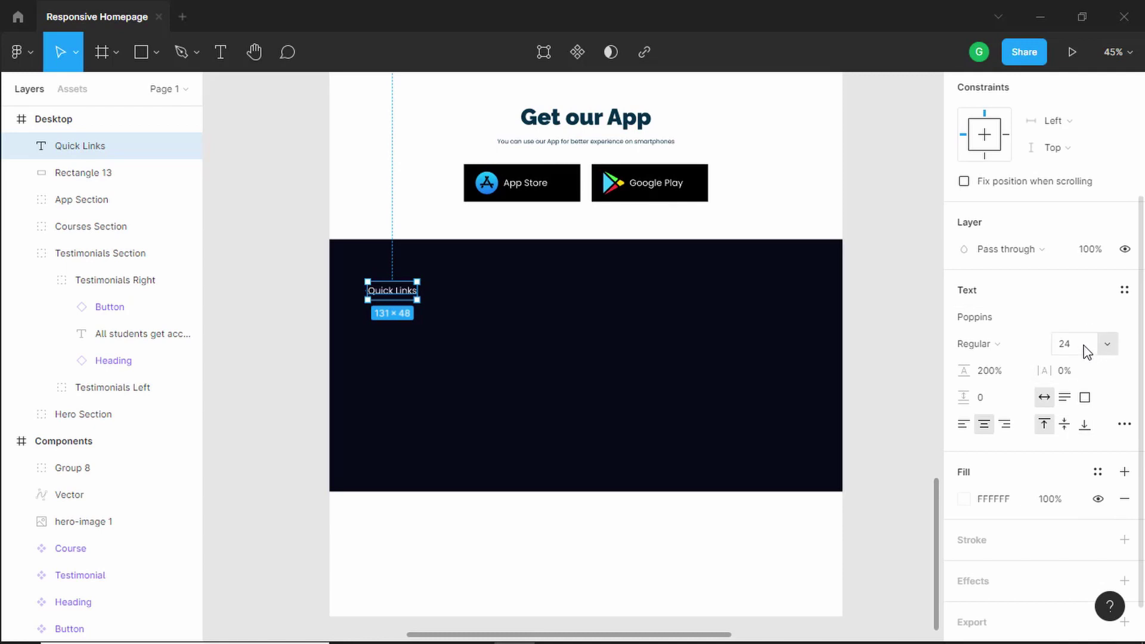
Style the Quick Links label as Poppins Bold 18 in orange DA722C.
{"action": "left_click", "coordinate": [1087, 349]}
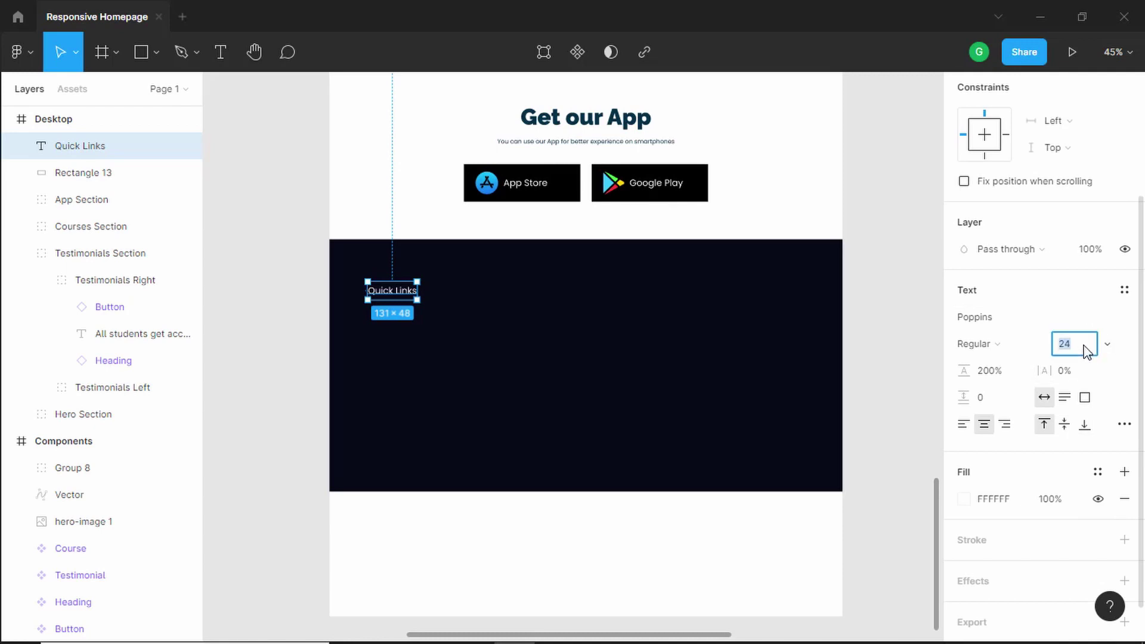
{"action": "key", "text": "Return"}
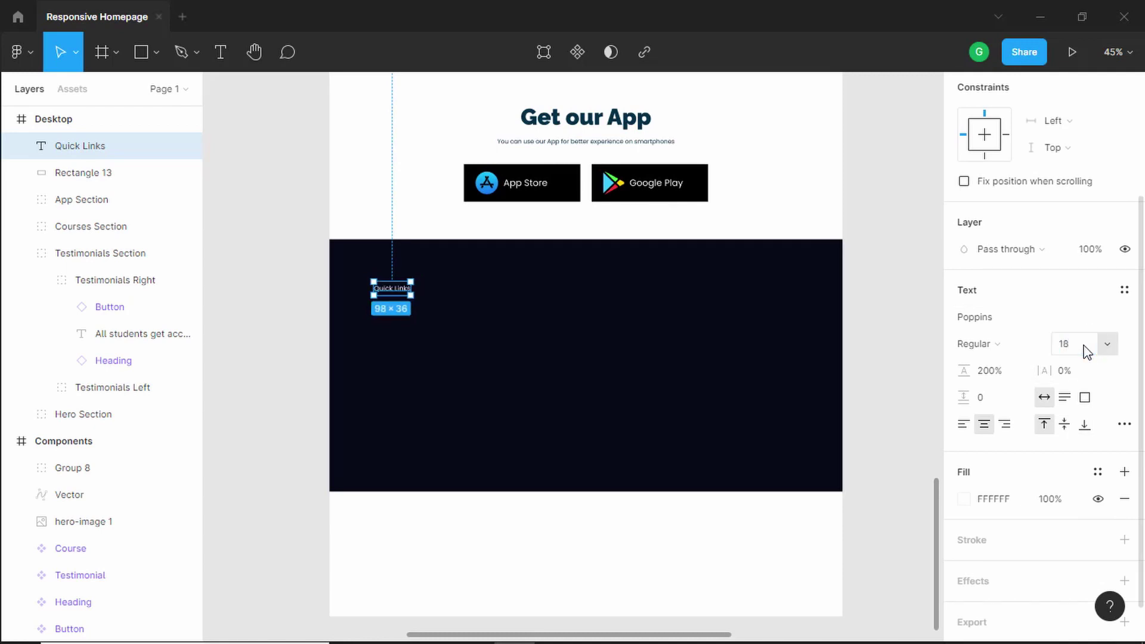
{"action": "key", "text": "ctrl+plus"}
{"action": "left_click", "coordinate": [964, 455]}
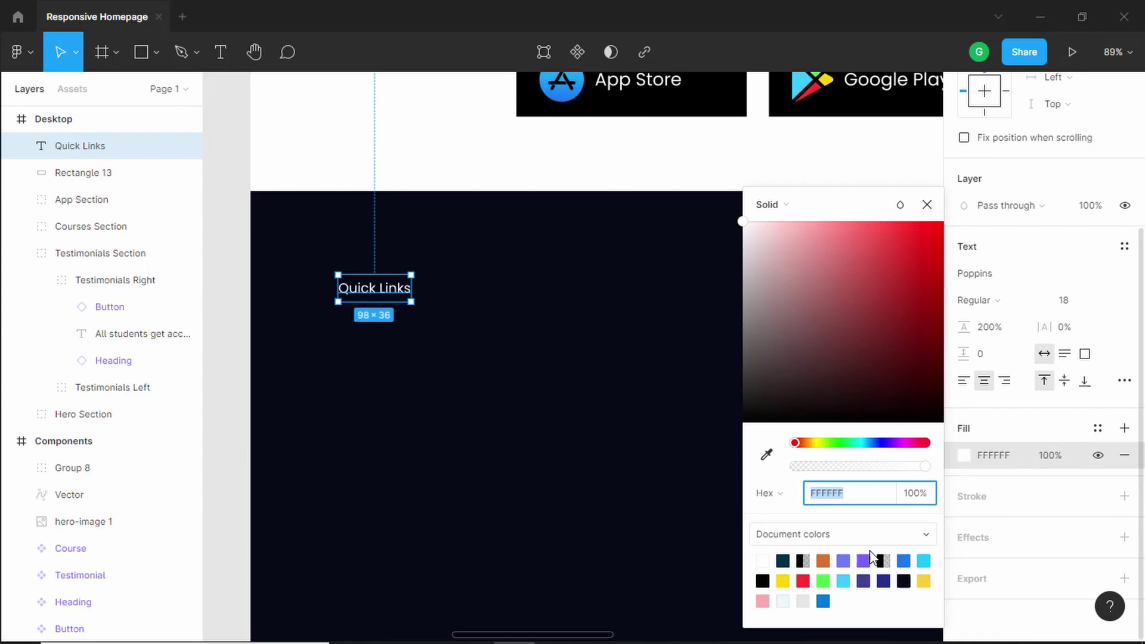
{"action": "left_click", "coordinate": [825, 561]}
{"action": "left_click", "coordinate": [927, 205]}
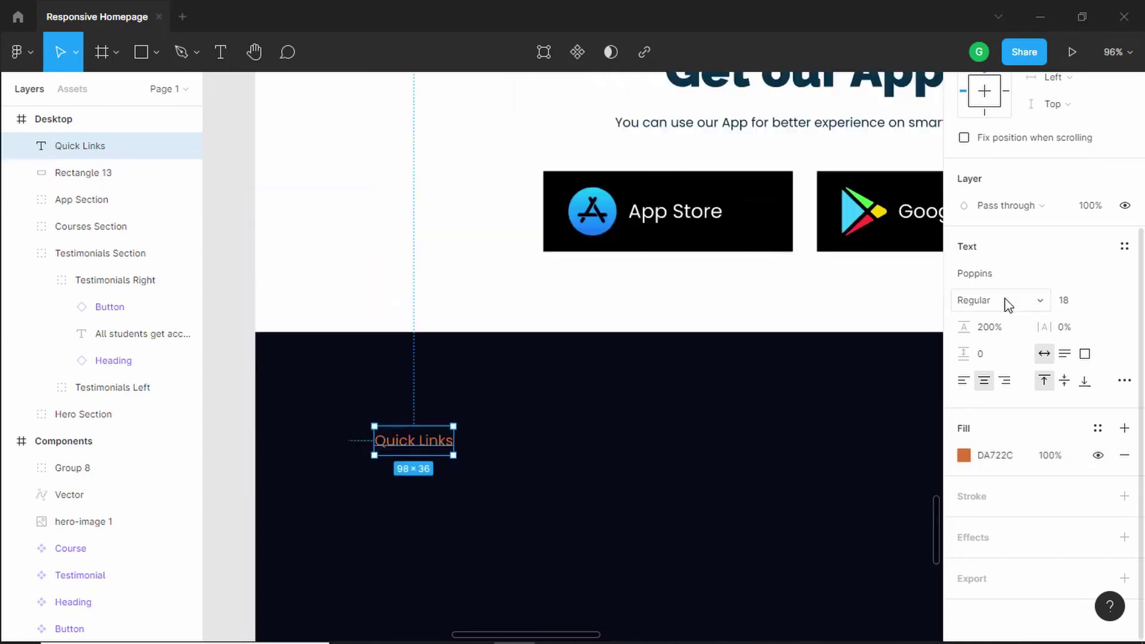
{"action": "left_click", "coordinate": [1005, 300]}
{"action": "left_click", "coordinate": [1006, 357]}
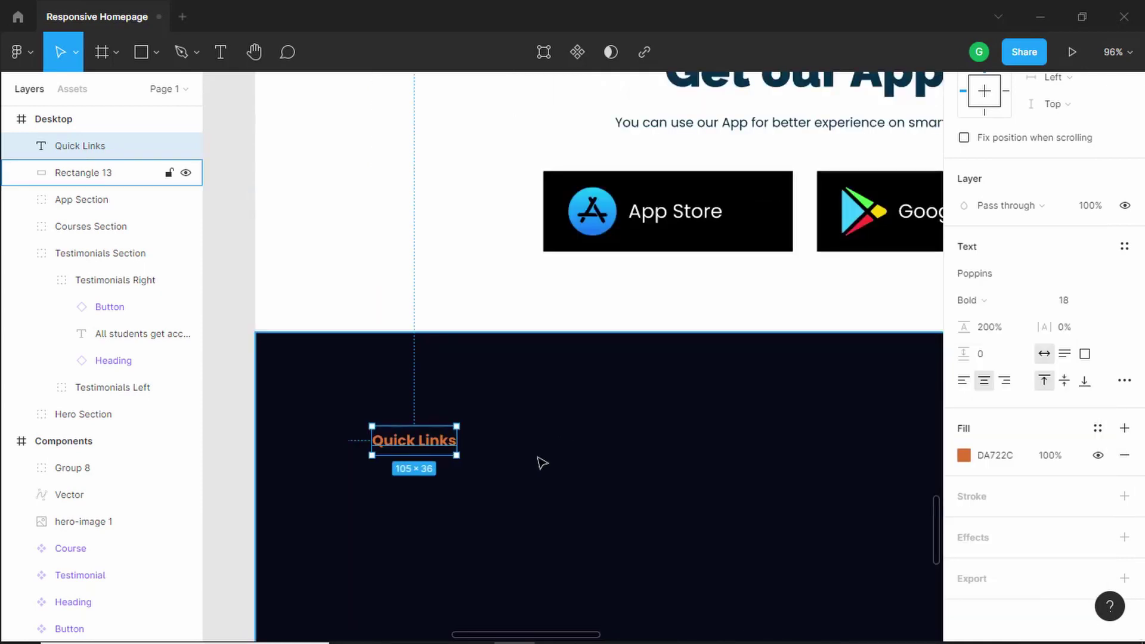
{"action": "scroll", "coordinate": [481, 475], "scroll_direction": "up", "scroll_amount": 1}
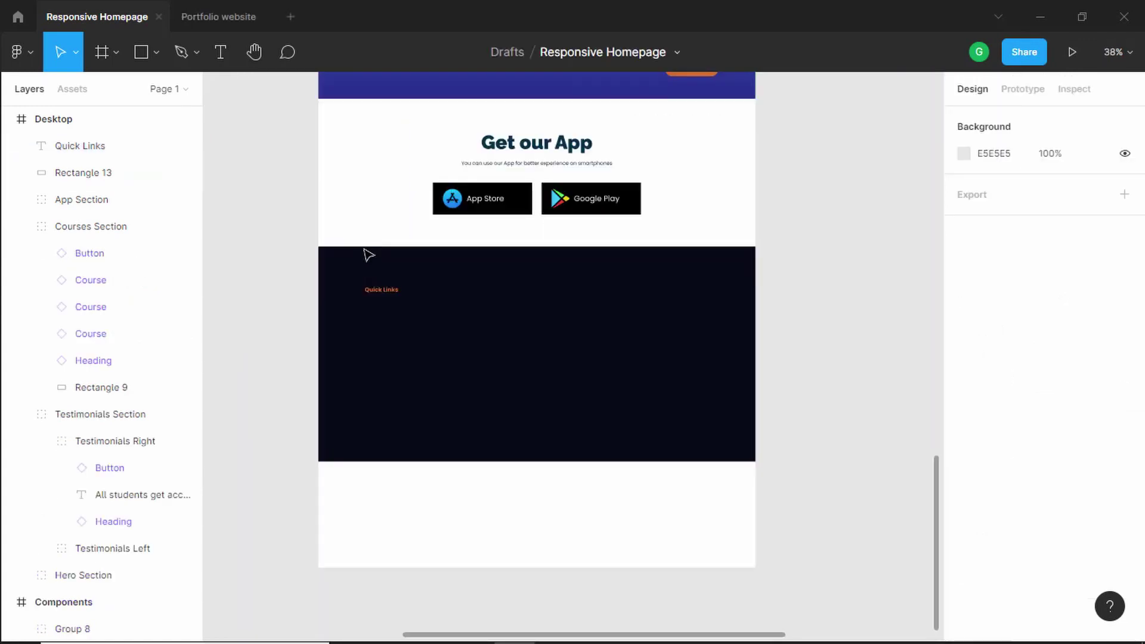
Show the Desktop frame's 12-column layout grid.
{"action": "left_click", "coordinate": [367, 217]}
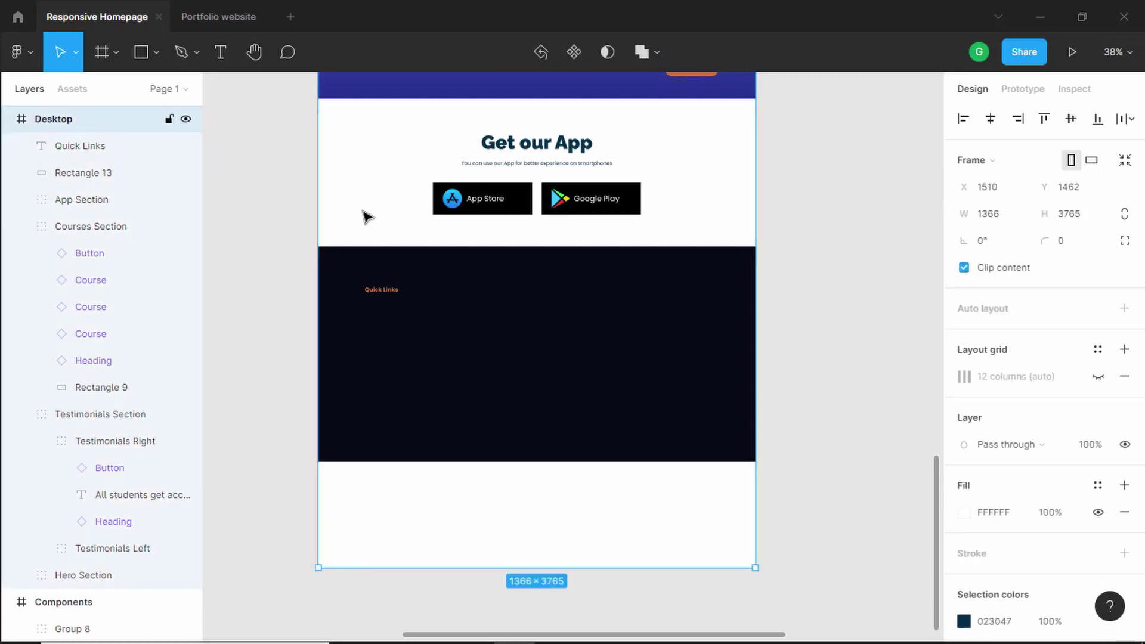
{"action": "left_click", "coordinate": [1098, 376]}
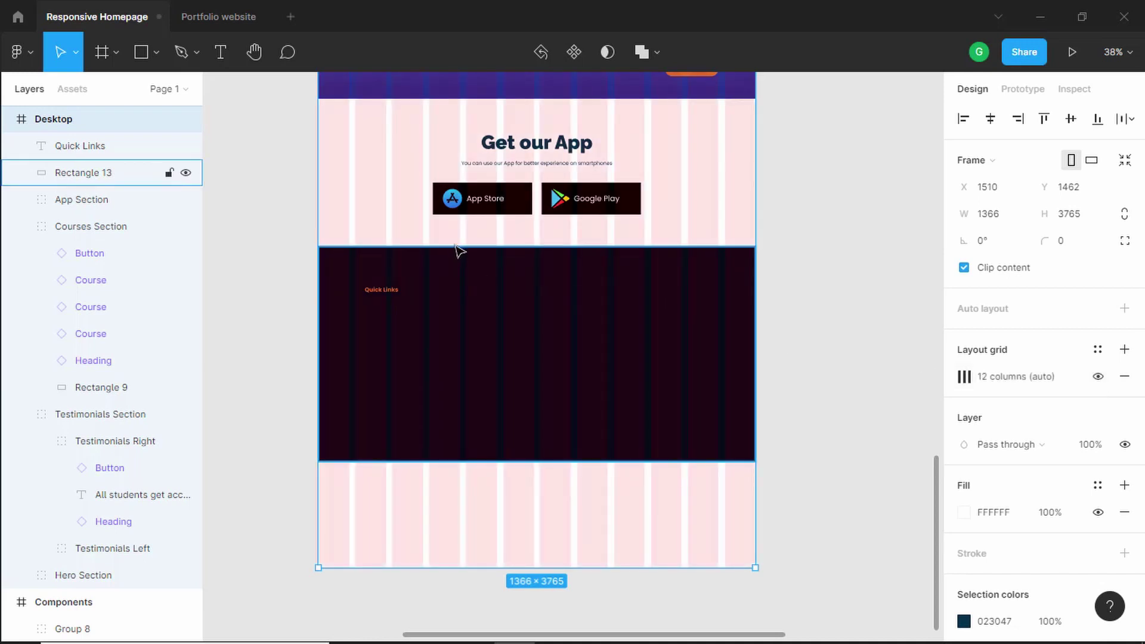
{"action": "scroll", "coordinate": [391, 294], "scroll_direction": "up", "scroll_amount": 5}
{"action": "scroll", "coordinate": [392, 296], "scroll_direction": "up", "scroll_amount": 3}
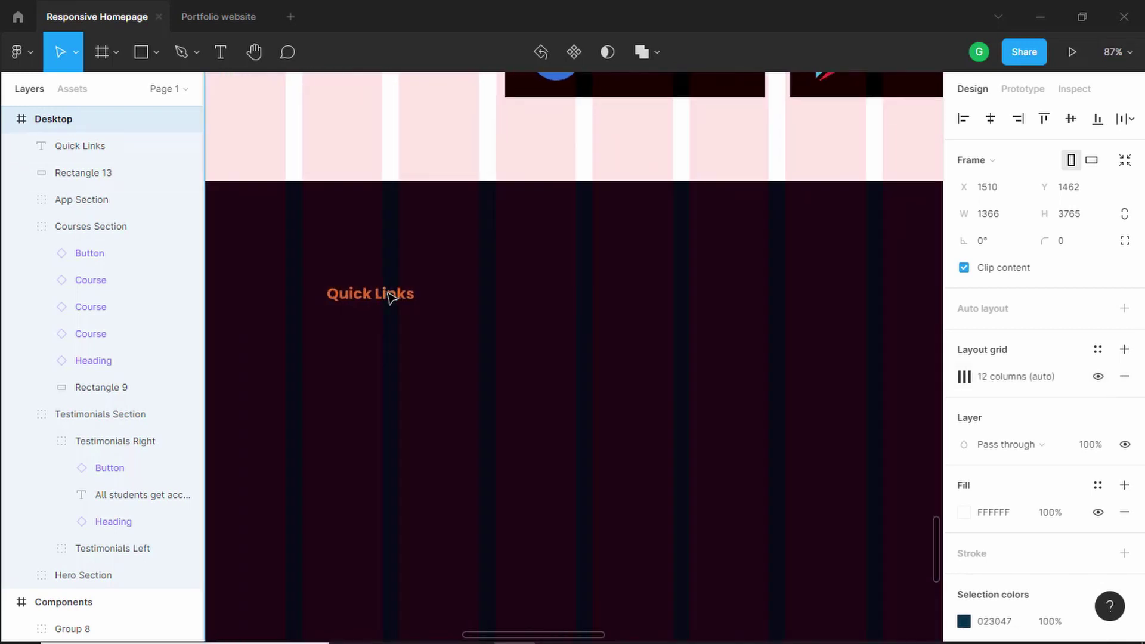
Align Quick Links to the first grid column, 70 px below the footer top.
{"action": "left_click_drag", "start_coordinate": [381, 299], "coordinate": [334, 298]}
{"action": "left_click", "coordinate": [355, 301]}
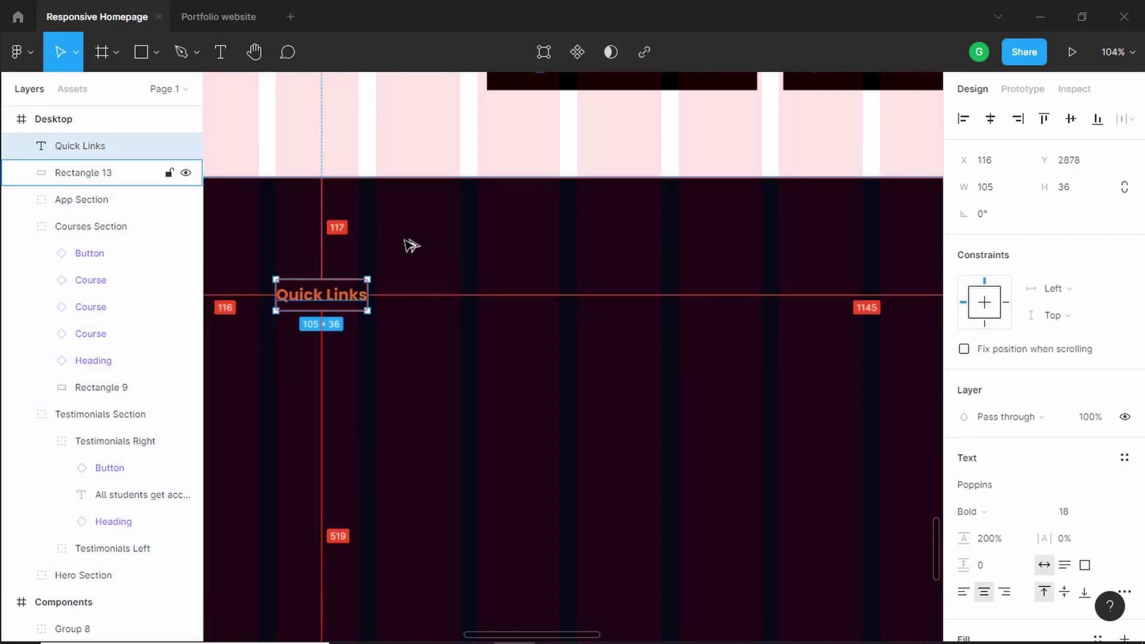
{"action": "key", "text": "Up"}
{"action": "key", "text": "Up"}
{"action": "key", "text": "Up"}
{"action": "key", "text": "Up"}
{"action": "key", "text": "Up"}
{"action": "key", "text": "Up"}
{"action": "key", "text": "Up"}
{"action": "key", "text": "Up"}
{"action": "key", "text": "Up"}
{"action": "key", "text": "Up"}
{"action": "key", "text": "Up"}
{"action": "key", "text": "Up"}
{"action": "key", "text": "Up"}
{"action": "key", "text": "Up"}
{"action": "key", "text": "Up"}
{"action": "key", "text": "Up"}
{"action": "key", "text": "Up"}
{"action": "key", "text": "Up"}
{"action": "key", "text": "Up"}
{"action": "key", "text": "Up"}
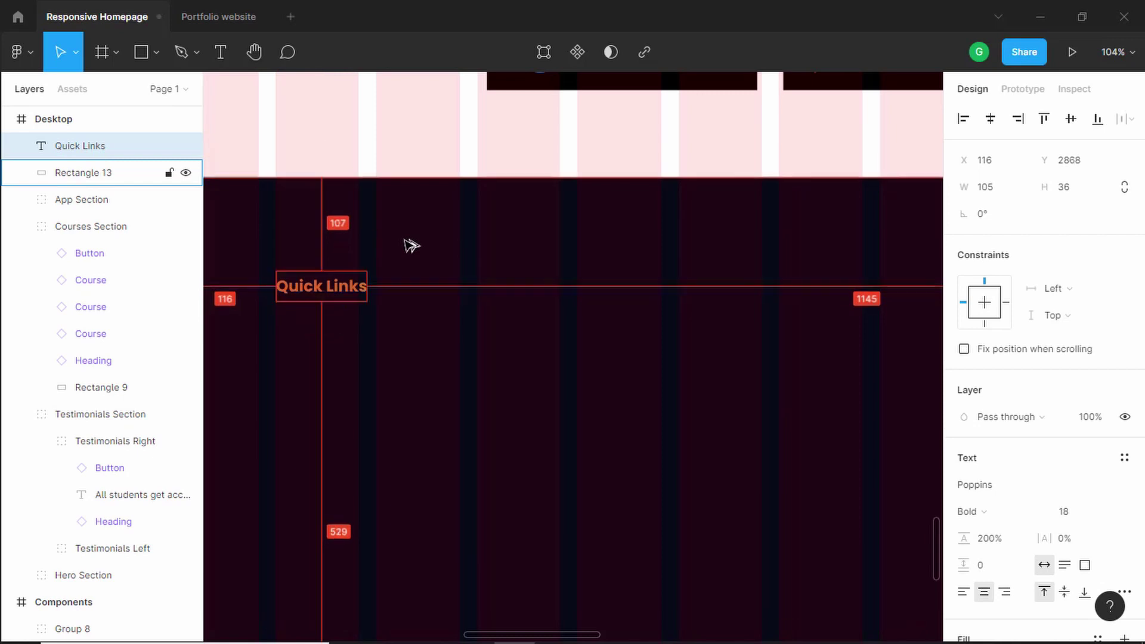
{"action": "key", "text": "Up"}
{"action": "key", "text": "Up"}
{"action": "key", "text": "Up"}
{"action": "key", "text": "Up"}
{"action": "key", "text": "Up"}
{"action": "key", "text": "Up"}
{"action": "key", "text": "Up"}
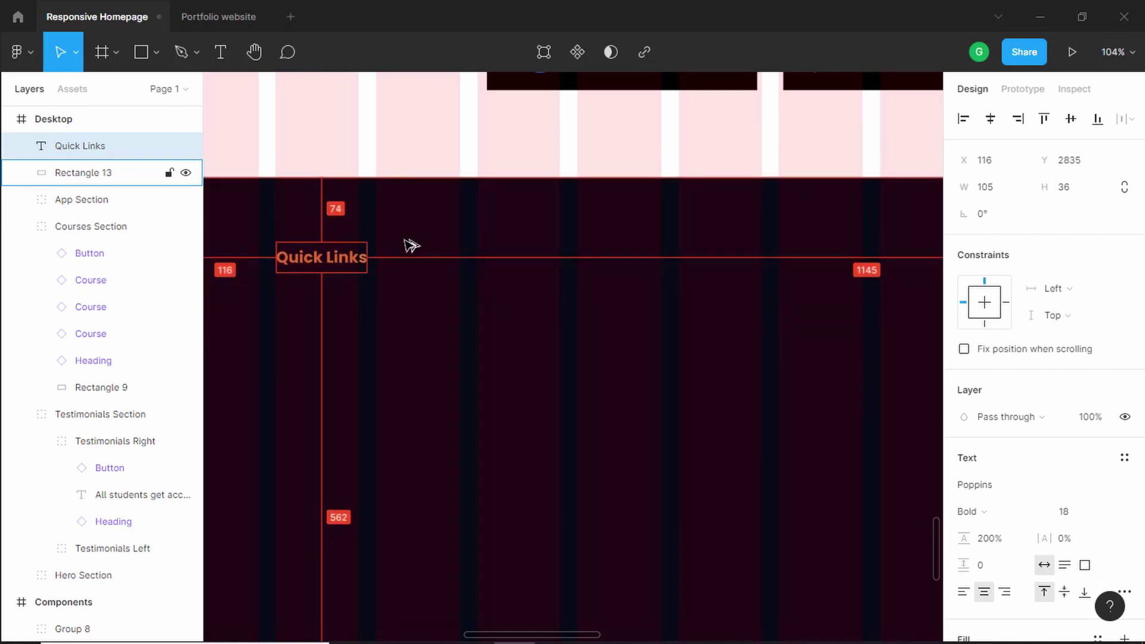
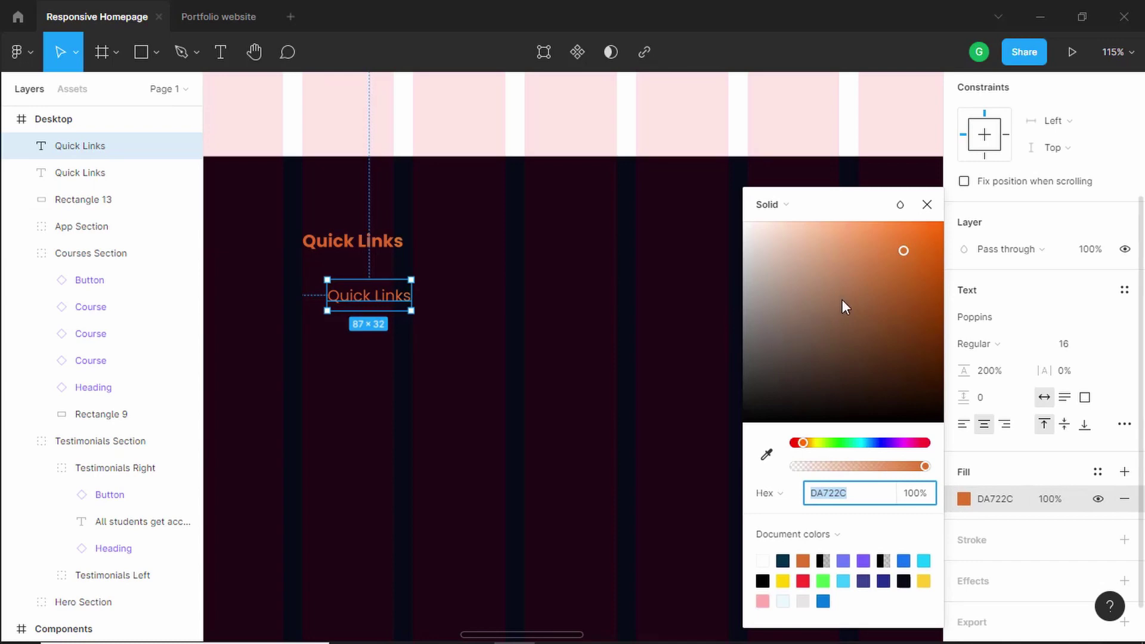
Make the copied heading white (FFFFFF), retype it as 'About Us', left-align it and duplicate it below.
{"action": "left_click", "coordinate": [927, 205]}
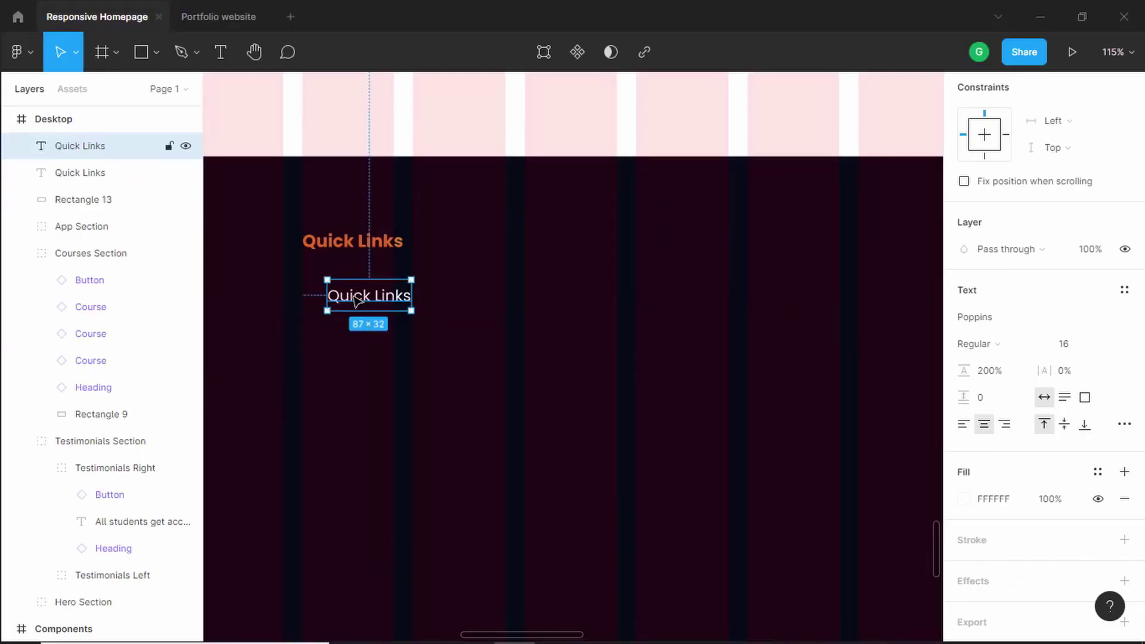
{"action": "double_click", "coordinate": [357, 298]}
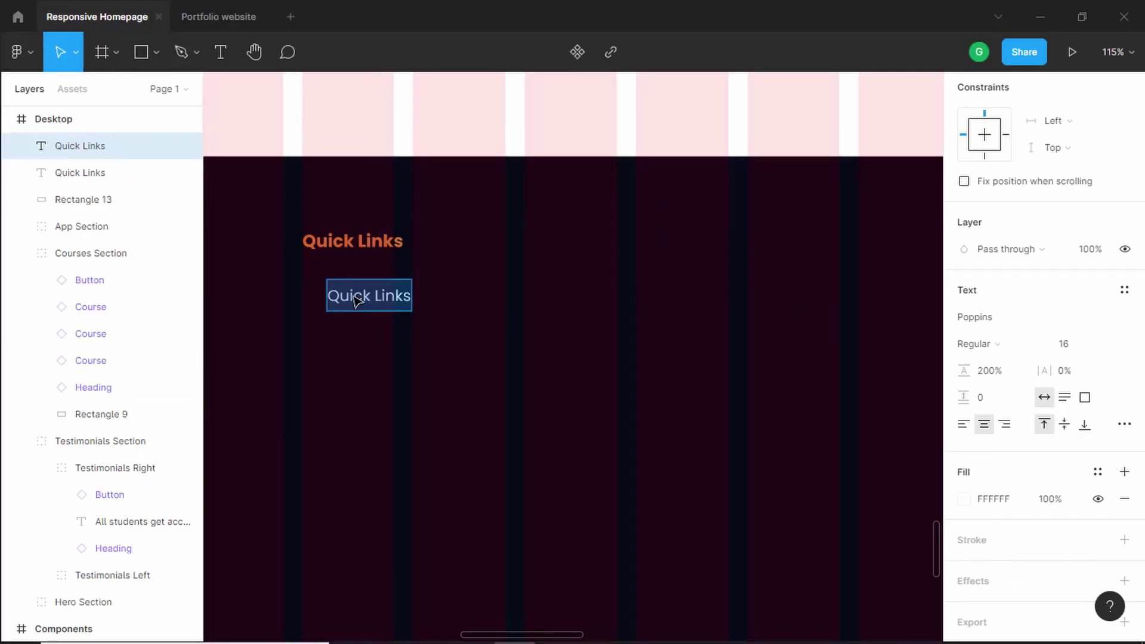
{"action": "type", "text": "About Us"}
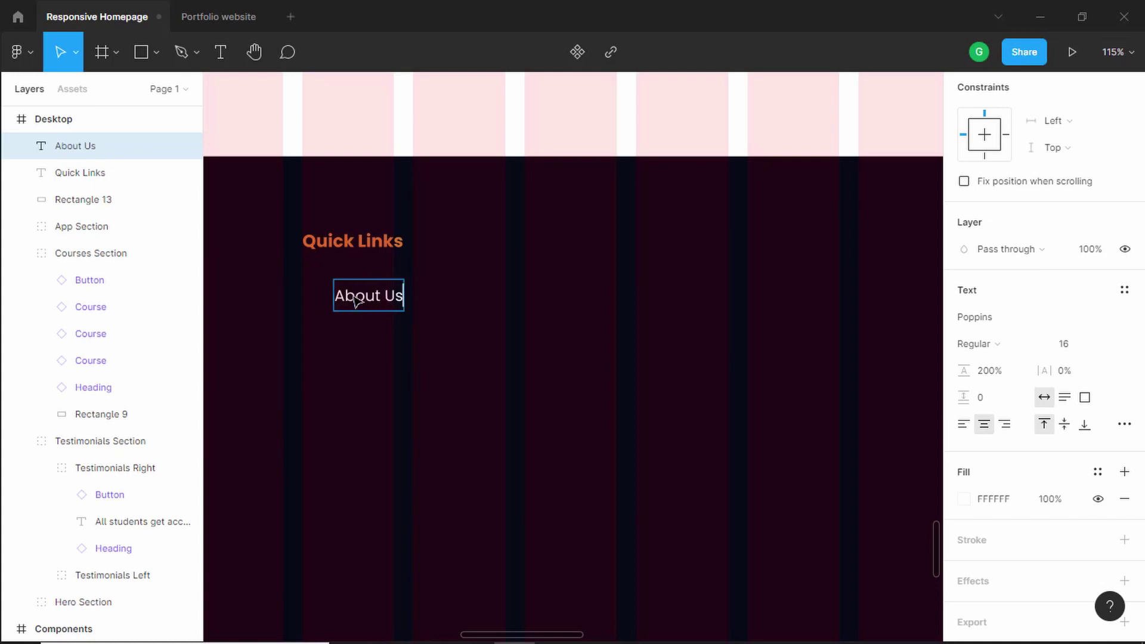
{"action": "key", "text": "Escape"}
{"action": "left_click", "coordinate": [965, 424]}
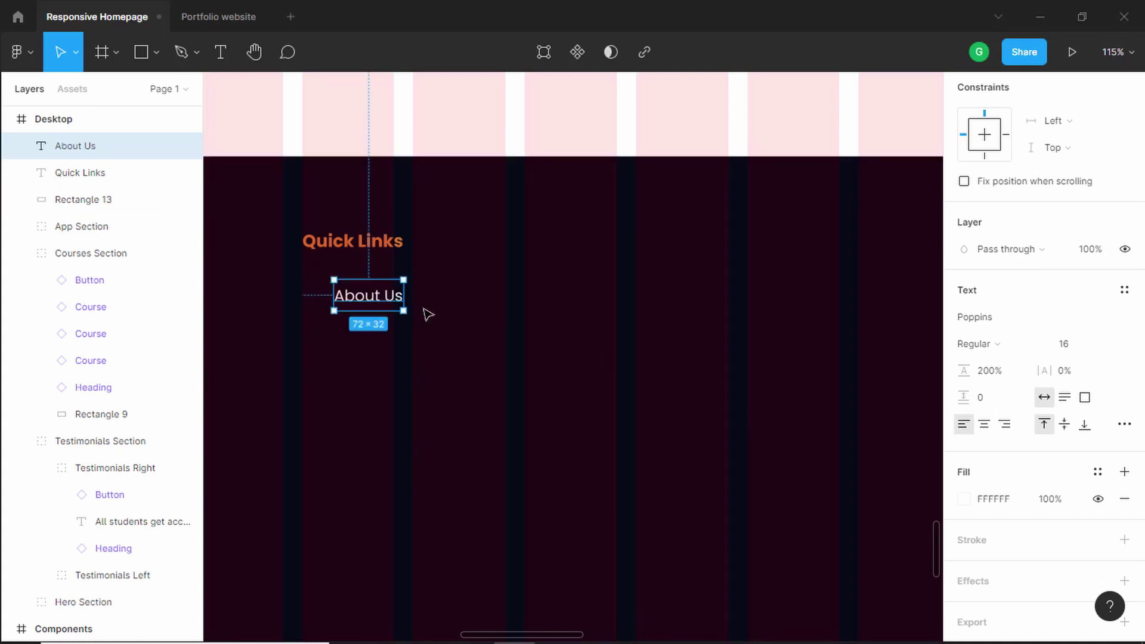
{"action": "left_click_drag", "start_coordinate": [389, 299], "coordinate": [371, 327]}
Review the reference footer image down to its copyright line.
{"action": "key", "text": "alt+Tab"}
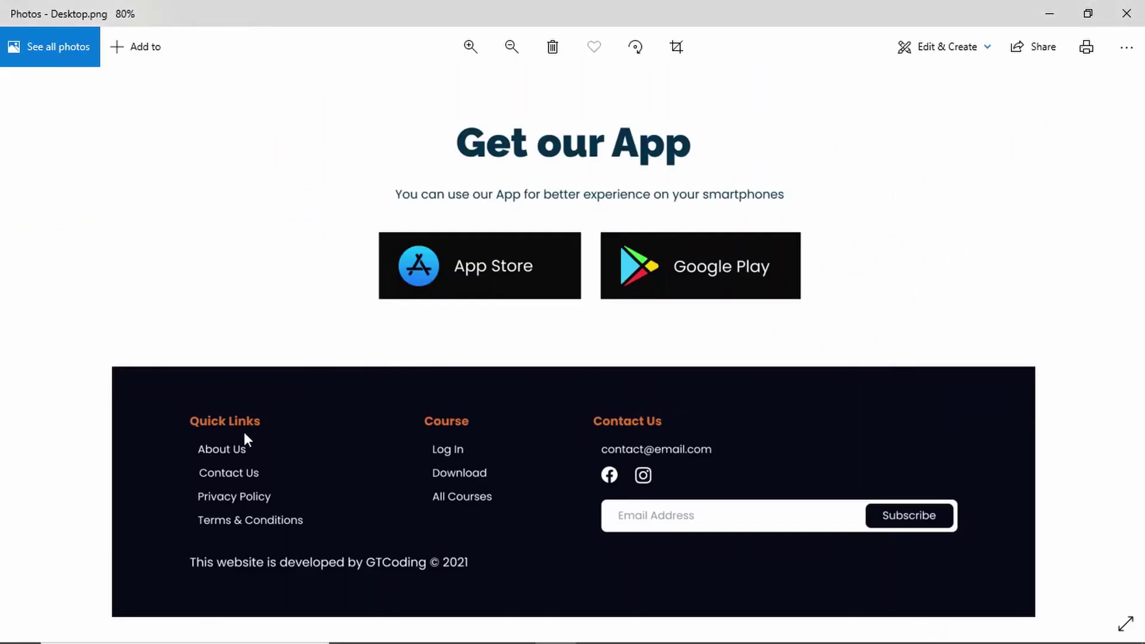
{"action": "scroll", "coordinate": [210, 497], "scroll_direction": "up", "scroll_amount": 5}
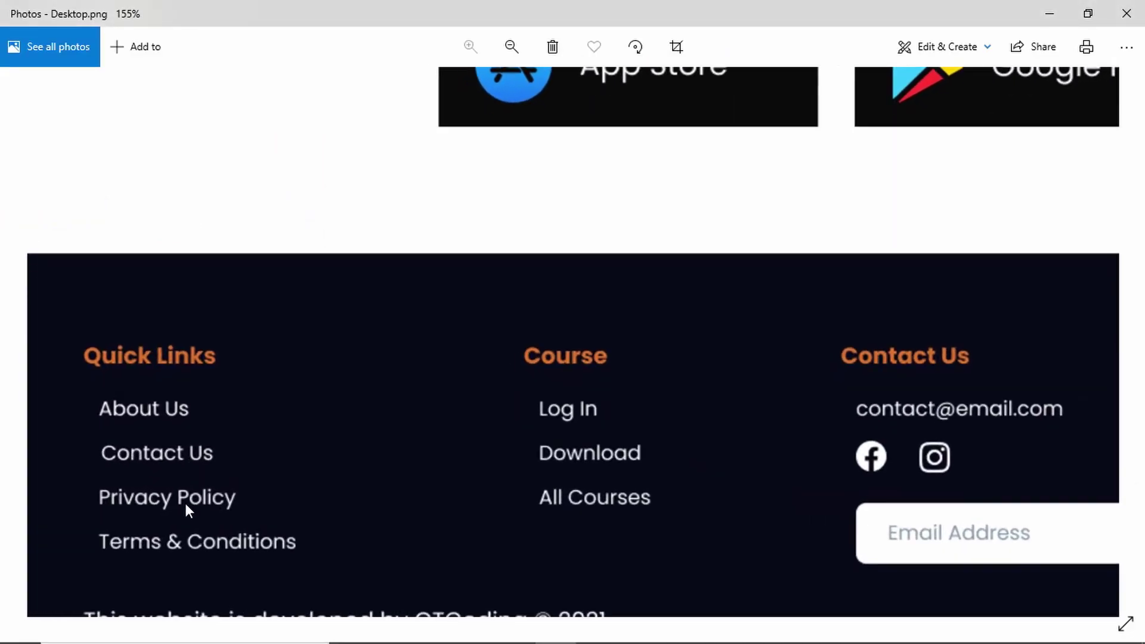
{"action": "left_click_drag", "start_coordinate": [160, 505], "coordinate": [290, 319]}
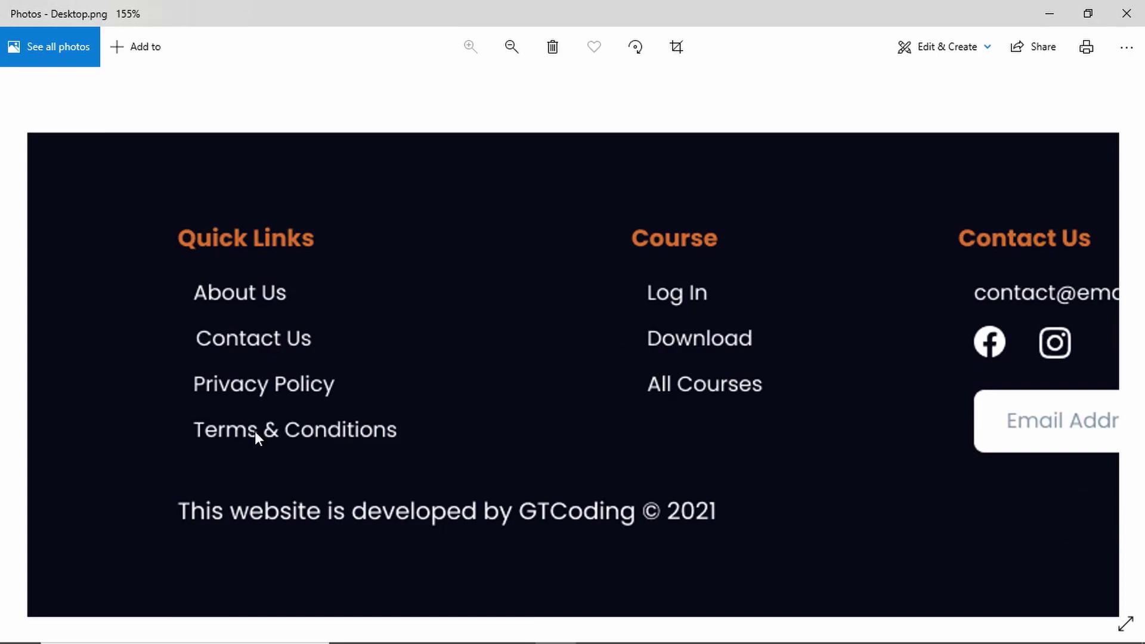
{"action": "key", "text": "alt+Tab"}
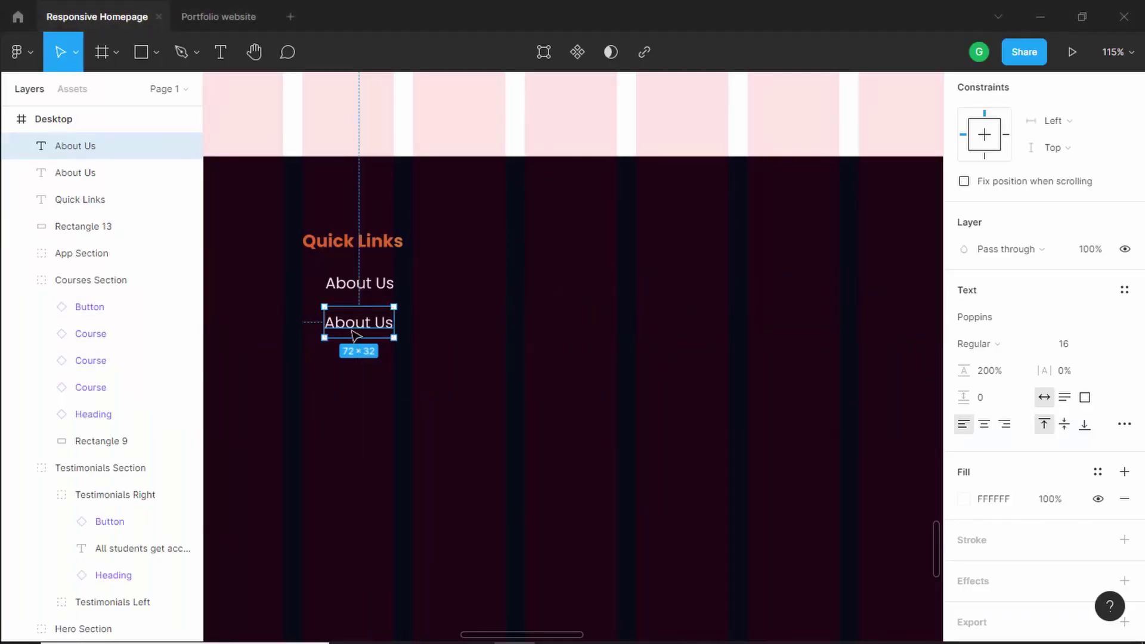
Retype the duplicate link as Contact Us and select the Quick Links heading with its four links.
{"action": "double_click", "coordinate": [356, 322]}
{"action": "type", "text": "Contact"}
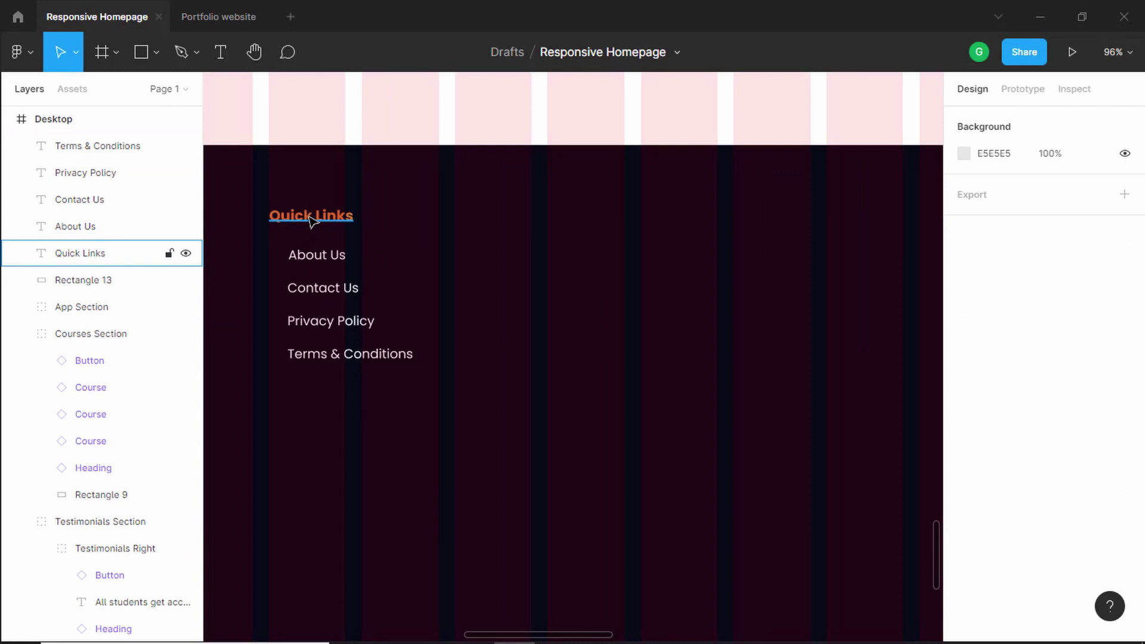
{"action": "left_click", "coordinate": [310, 218]}
{"action": "left_click", "coordinate": [316, 255], "text": "shift"}
{"action": "left_click", "coordinate": [321, 289], "text": "shift"}
{"action": "left_click", "coordinate": [331, 322], "text": "shift"}
{"action": "left_click", "coordinate": [352, 355], "text": "shift"}
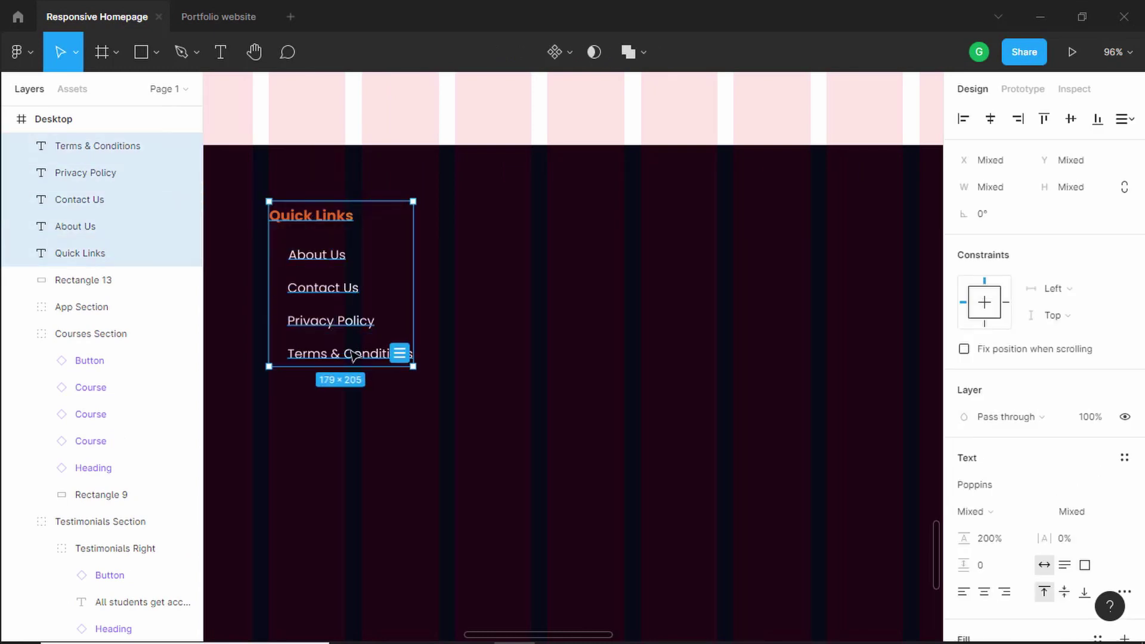
Group the five texts and name the group 'Footer Links'.
{"action": "key", "text": "ctrl+g"}
{"action": "double_click", "coordinate": [81, 147]}
{"action": "type", "text": "Fo"}
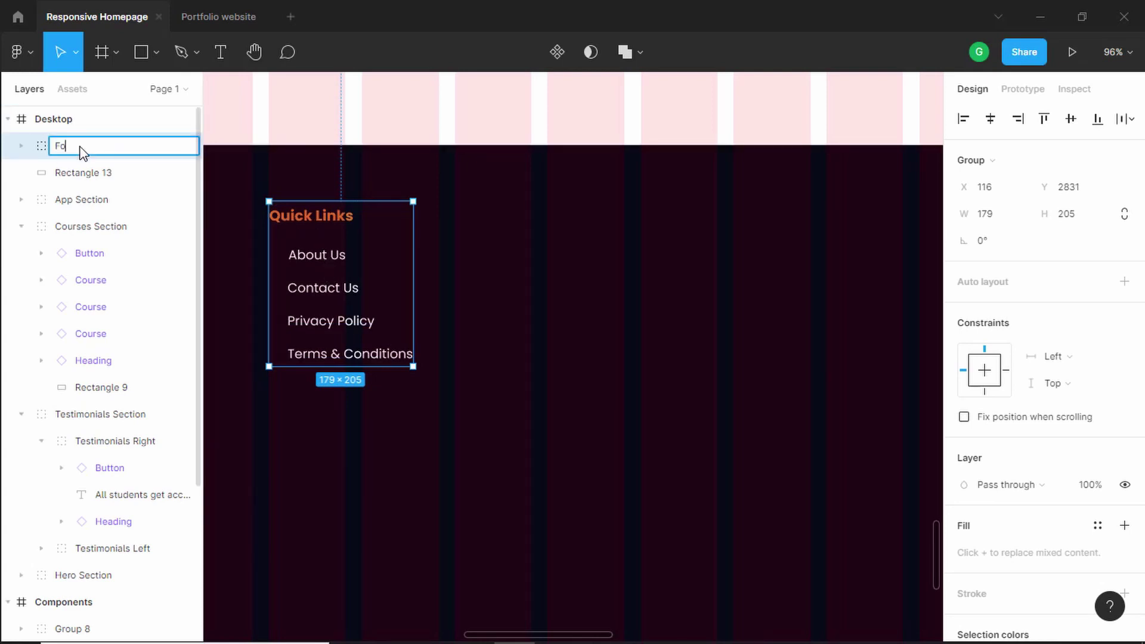
{"action": "type", "text": "oter Links"}
{"action": "key", "text": "Return"}
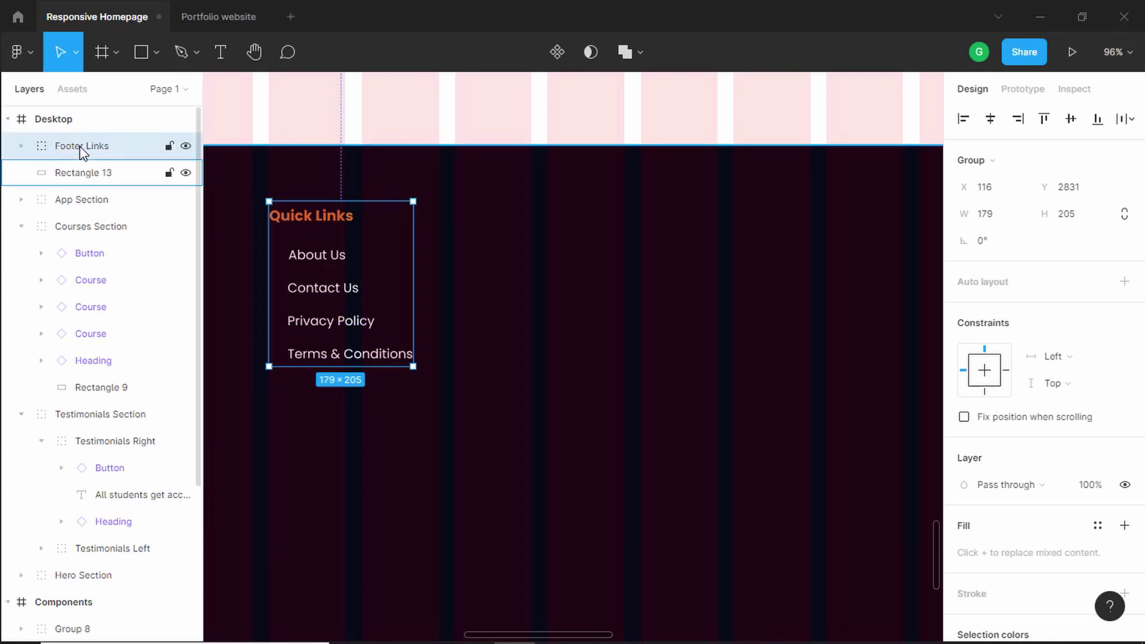
{"action": "scroll", "coordinate": [446, 318], "scroll_direction": "down", "scroll_amount": 3, "text": "ctrl"}
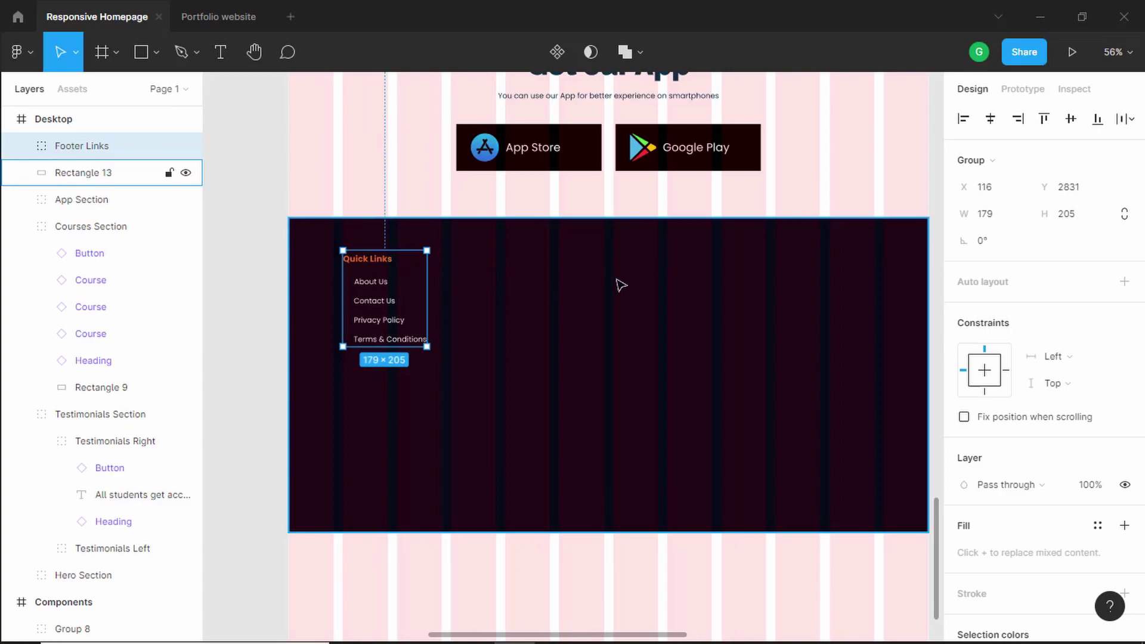
{"action": "key", "text": "alt+Tab"}
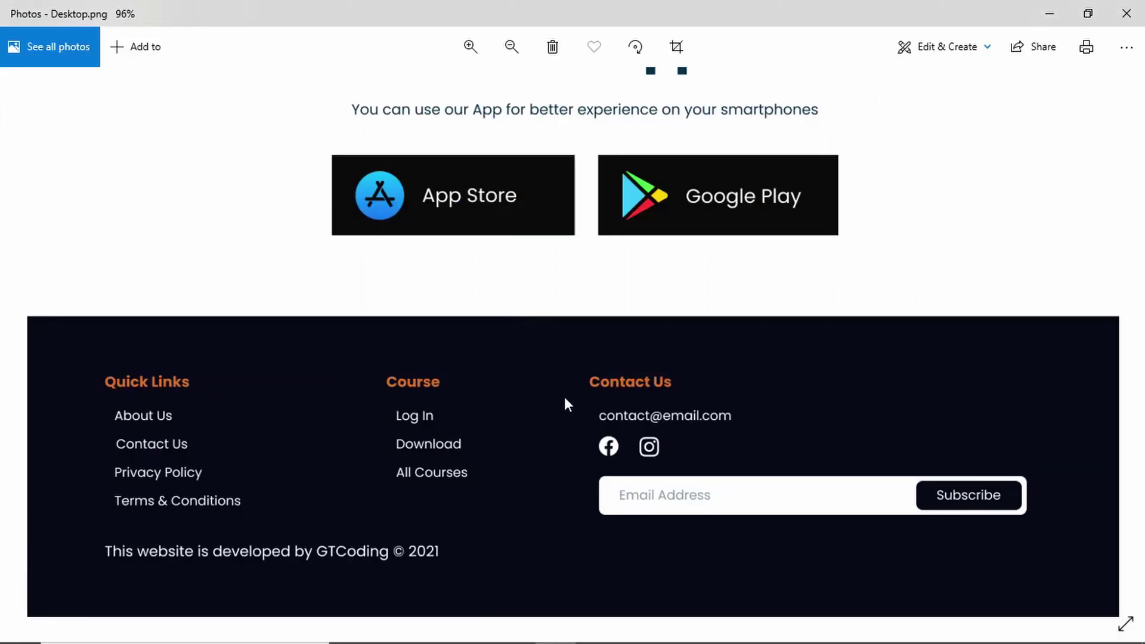
Duplicate the Footer Links column rightward into three columns spaced 167 apart.
{"action": "key", "text": "alt+Tab"}
{"action": "left_click_drag", "start_coordinate": [383, 272], "coordinate": [704, 268], "text": "alt"}
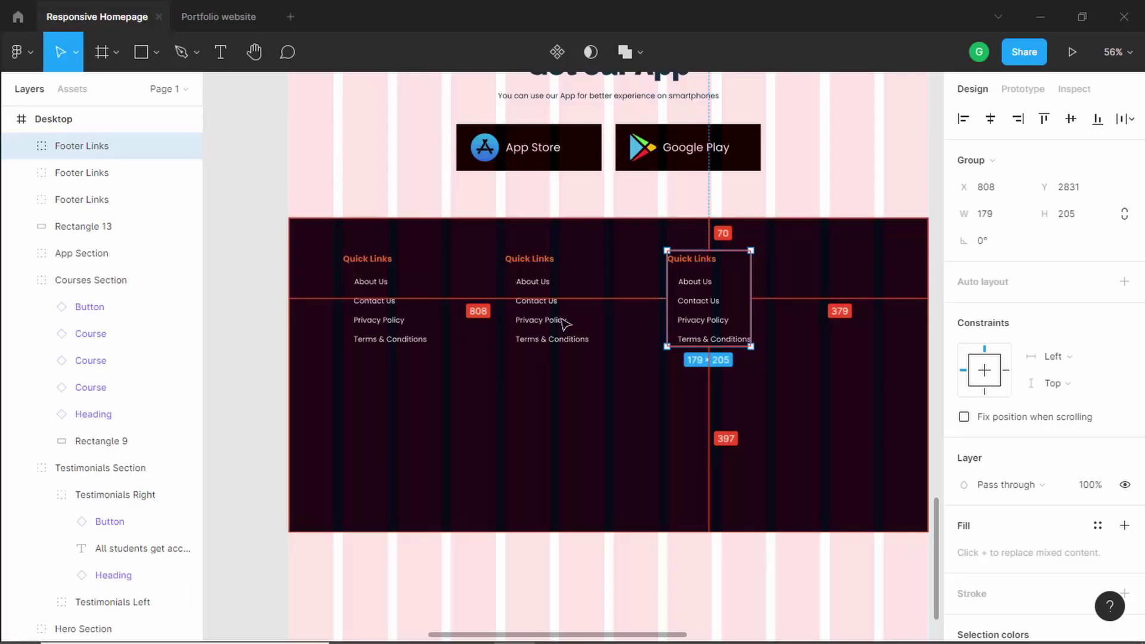
Retitle the middle column's heading 'Course' and left-align it.
{"action": "left_click", "coordinate": [532, 267]}
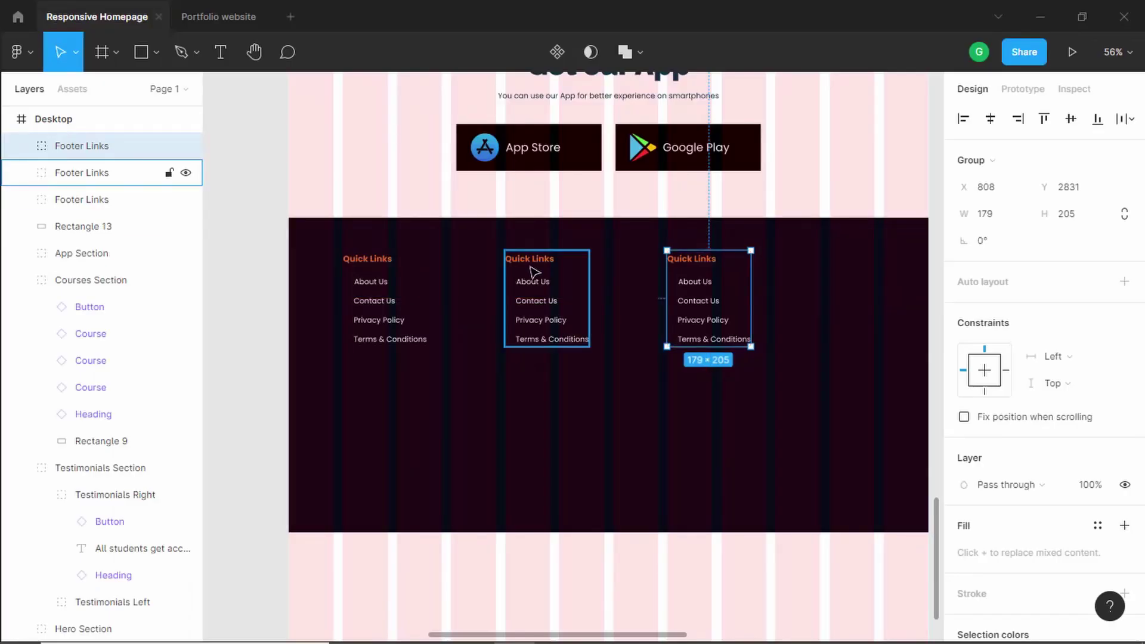
{"action": "double_click", "coordinate": [531, 267]}
{"action": "key", "text": "Return"}
{"action": "scroll", "coordinate": [535, 304], "scroll_direction": "up", "scroll_amount": 3}
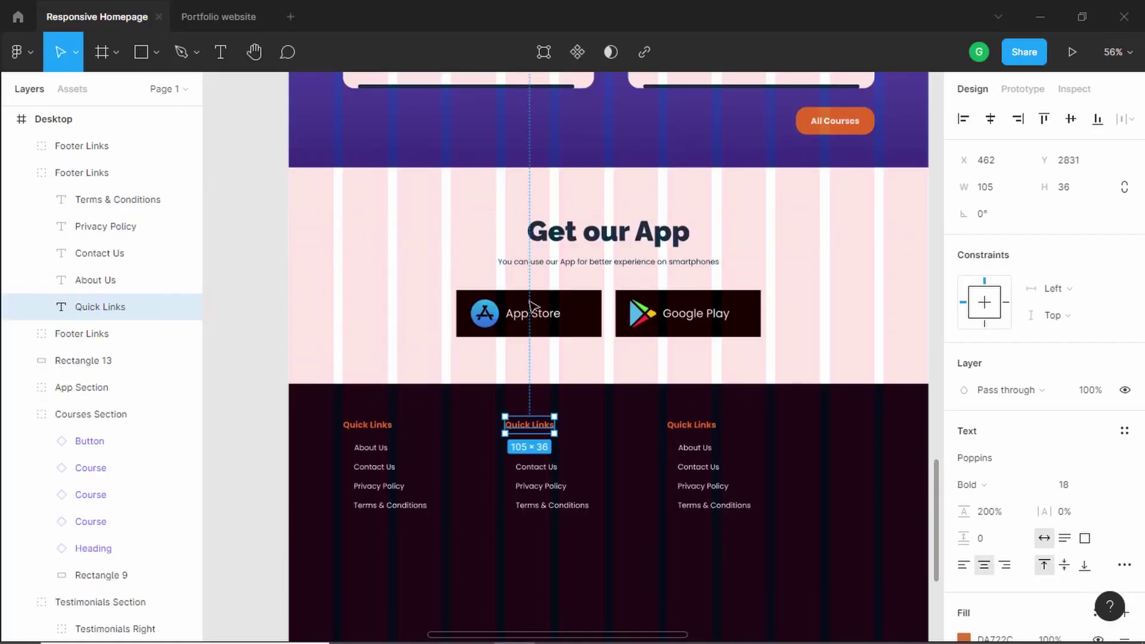
{"action": "scroll", "coordinate": [536, 334], "scroll_direction": "up", "scroll_amount": 5}
{"action": "type", "text": "Course"}
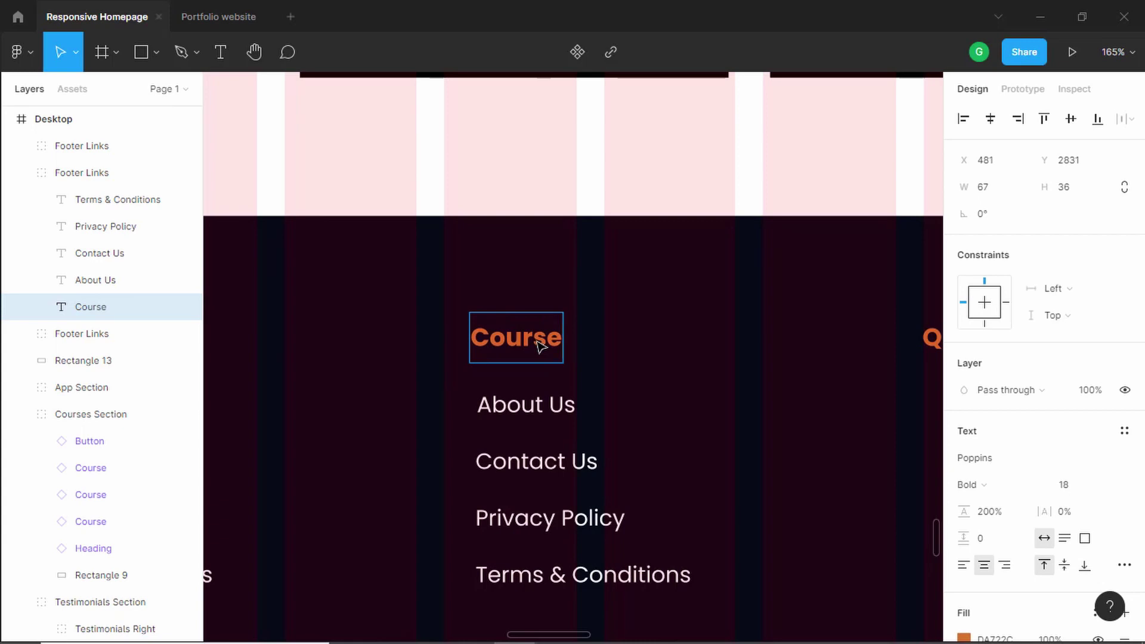
{"action": "key", "text": "ctrl+z"}
{"action": "left_click", "coordinate": [964, 565]}
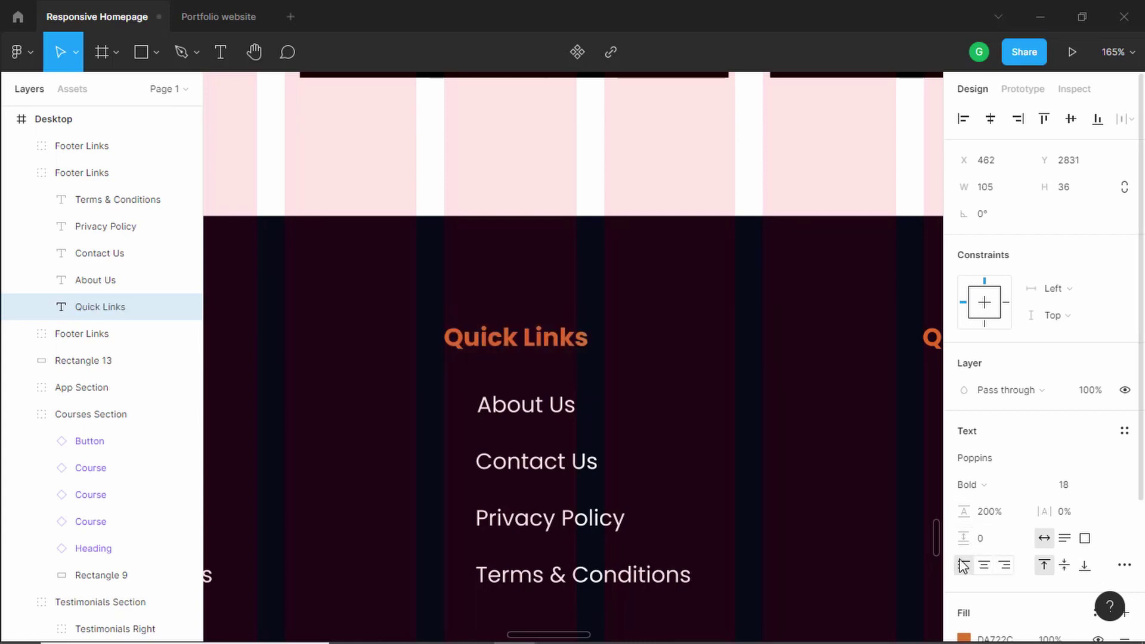
{"action": "double_click", "coordinate": [538, 338]}
{"action": "key", "text": "ctrl+a"}
{"action": "type", "text": "Ckhr\\\\\\"}
{"action": "key", "text": "alt+Tab"}
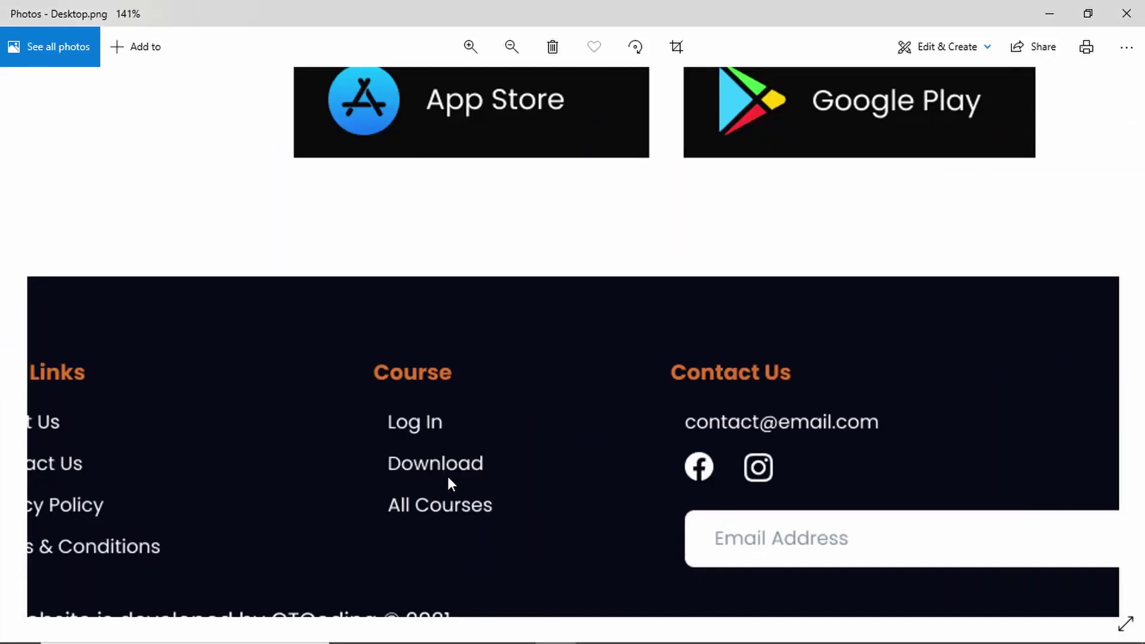
{"action": "key", "text": "alt+Tab"}
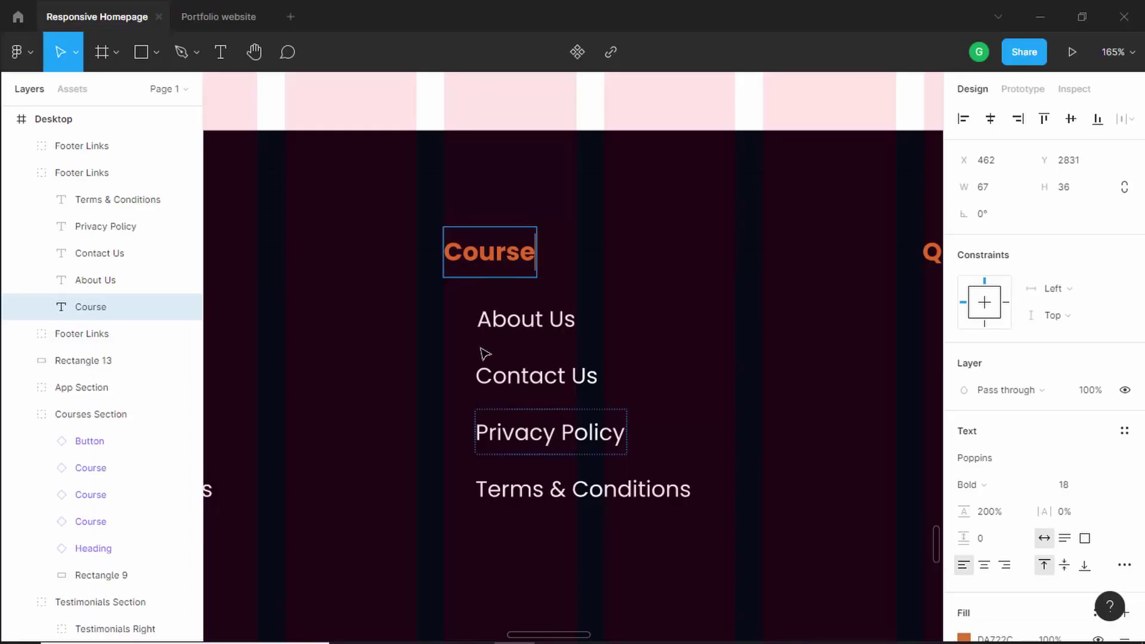
Change its links to Log In, Download and All Courses, deleting Terms & Conditions.
{"action": "double_click", "coordinate": [532, 322]}
{"action": "triple_click", "coordinate": [532, 322]}
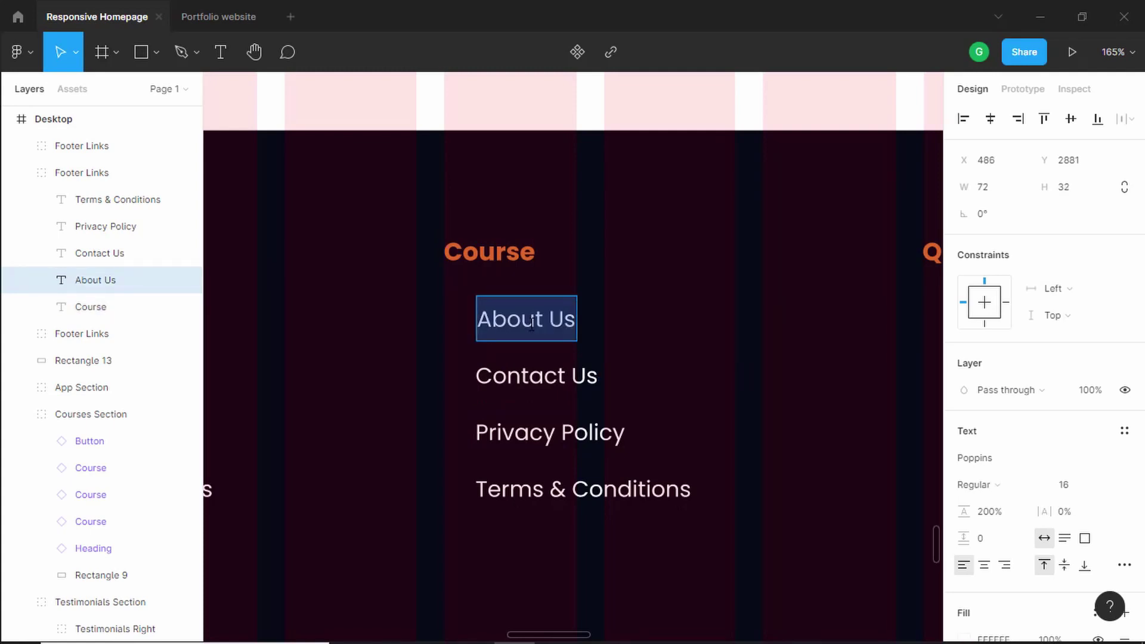
{"action": "type", "text": "Log In"}
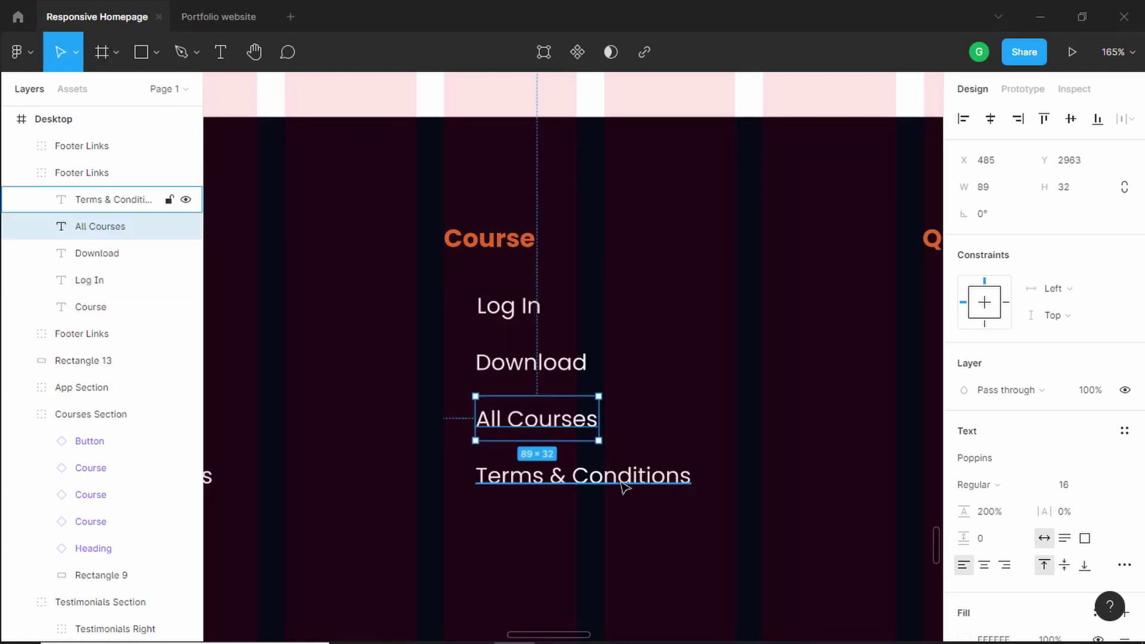
{"action": "left_click", "coordinate": [623, 488]}
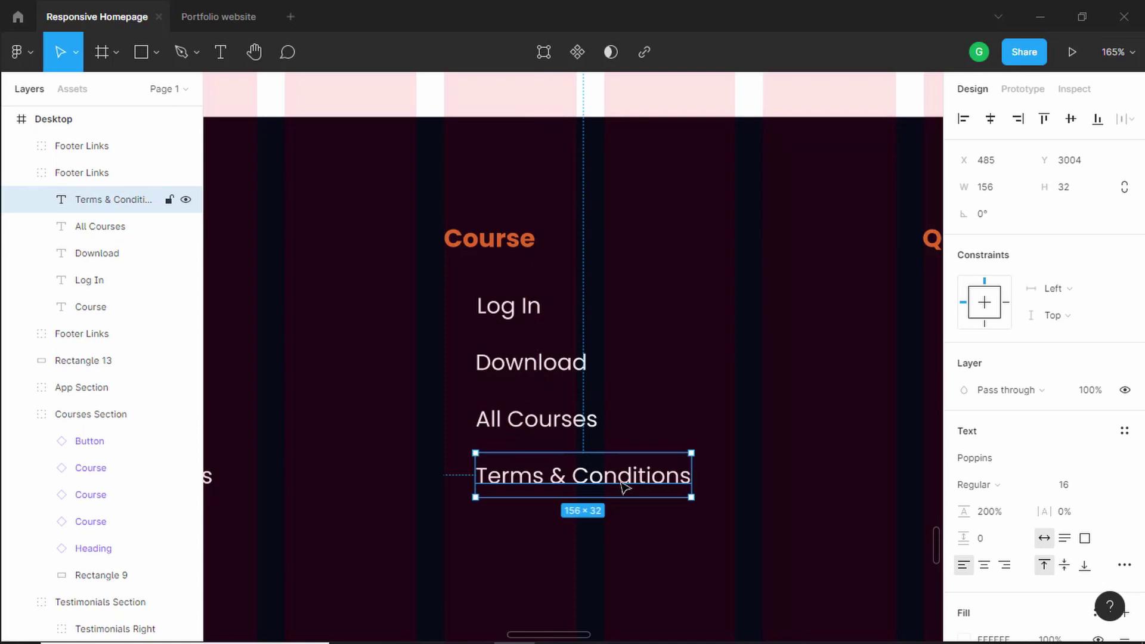
{"action": "key", "text": "Delete"}
Left-align the third column's heading and retitle it 'Contact Us'.
{"action": "scroll", "coordinate": [625, 364], "scroll_direction": "down", "scroll_amount": 3}
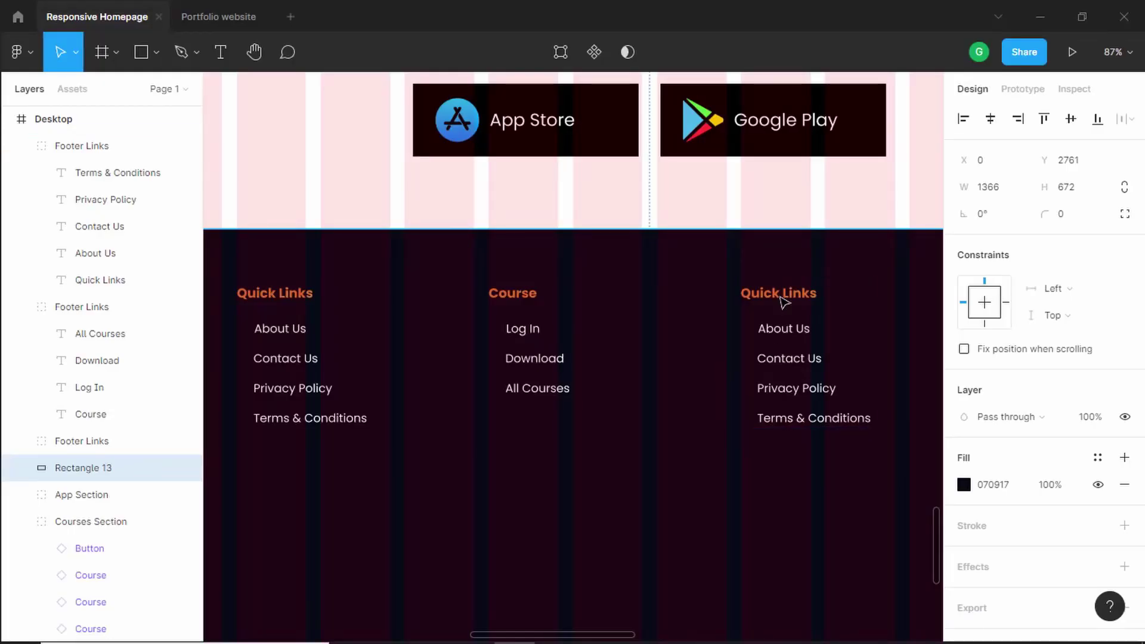
{"action": "left_click", "coordinate": [784, 303]}
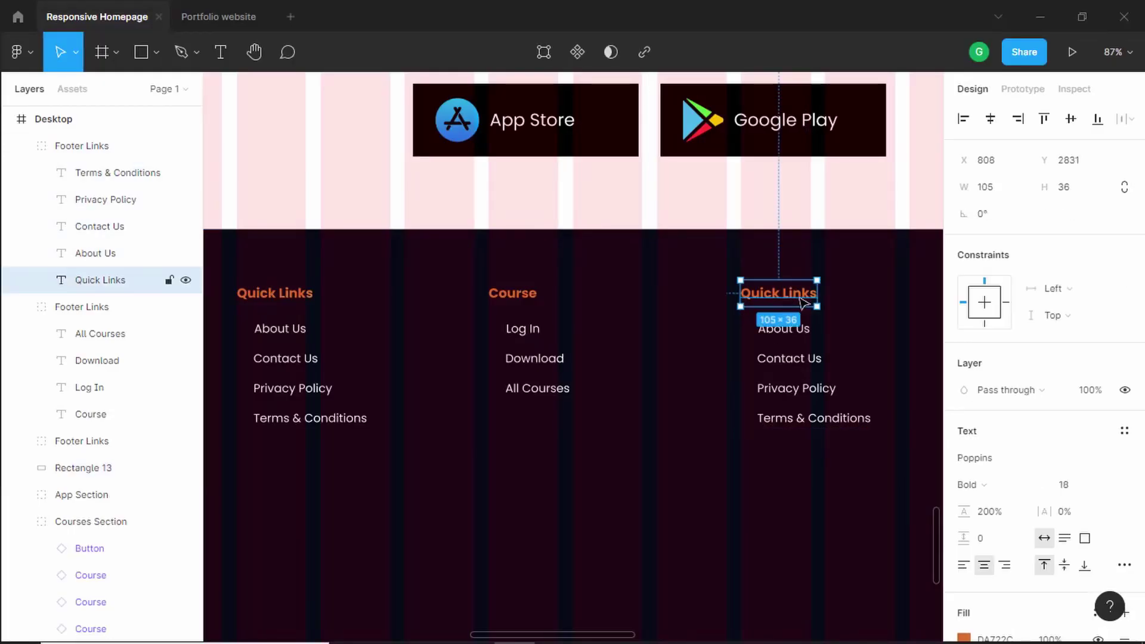
{"action": "left_click", "coordinate": [964, 566]}
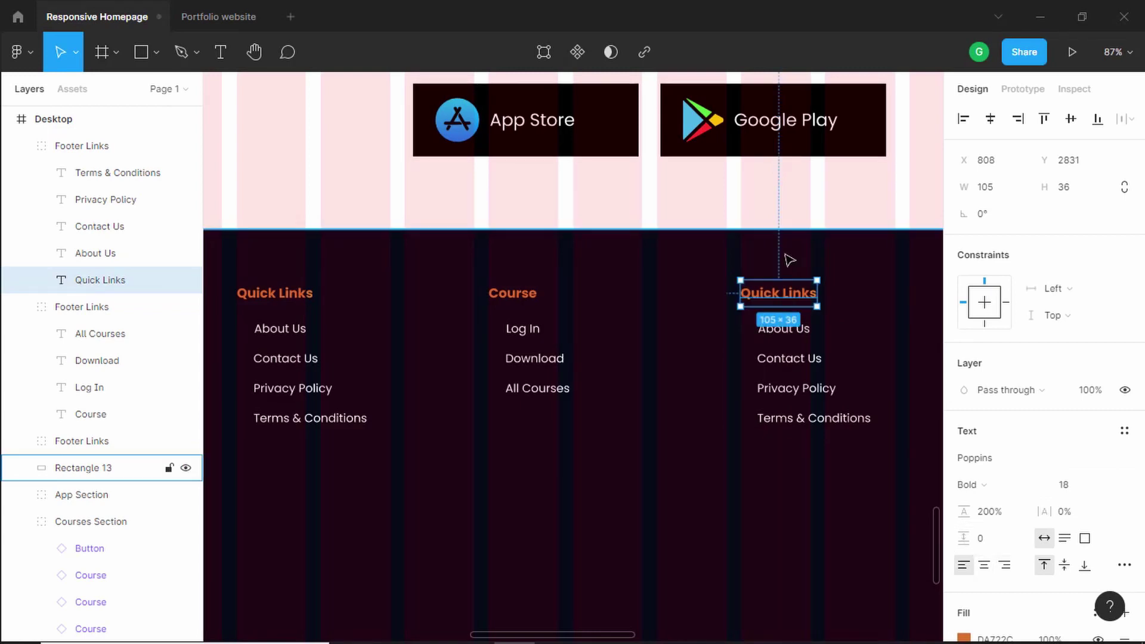
{"action": "scroll", "coordinate": [746, 287], "scroll_direction": "up", "scroll_amount": 4}
{"action": "double_click", "coordinate": [736, 298]}
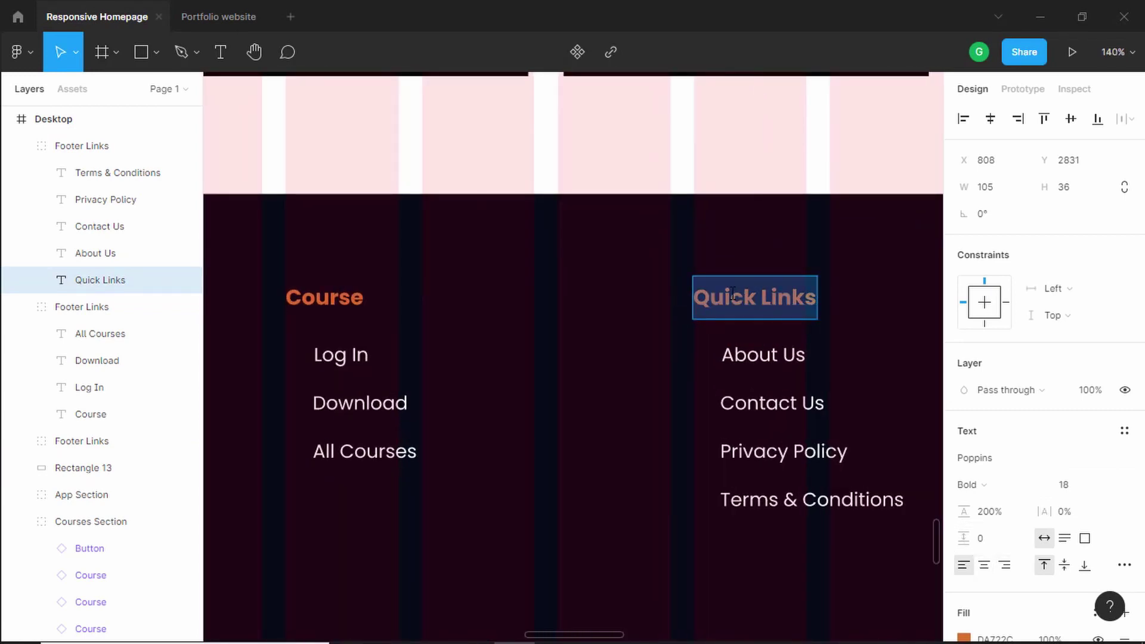
{"action": "type", "text": "Contact Us"}
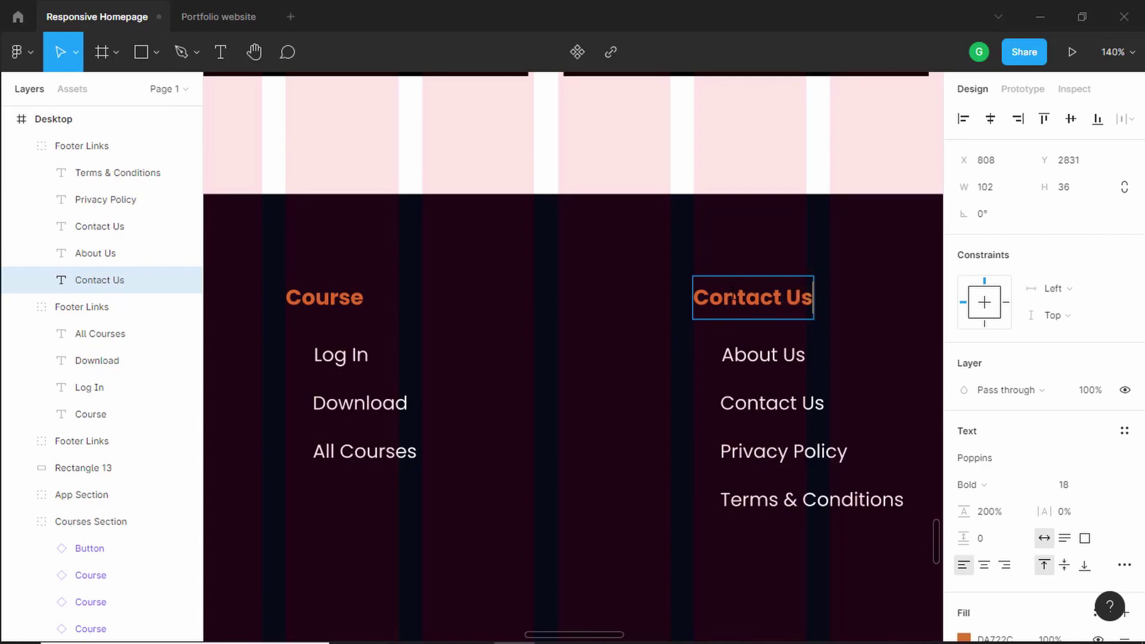
{"action": "key", "text": "alt+Tab"}
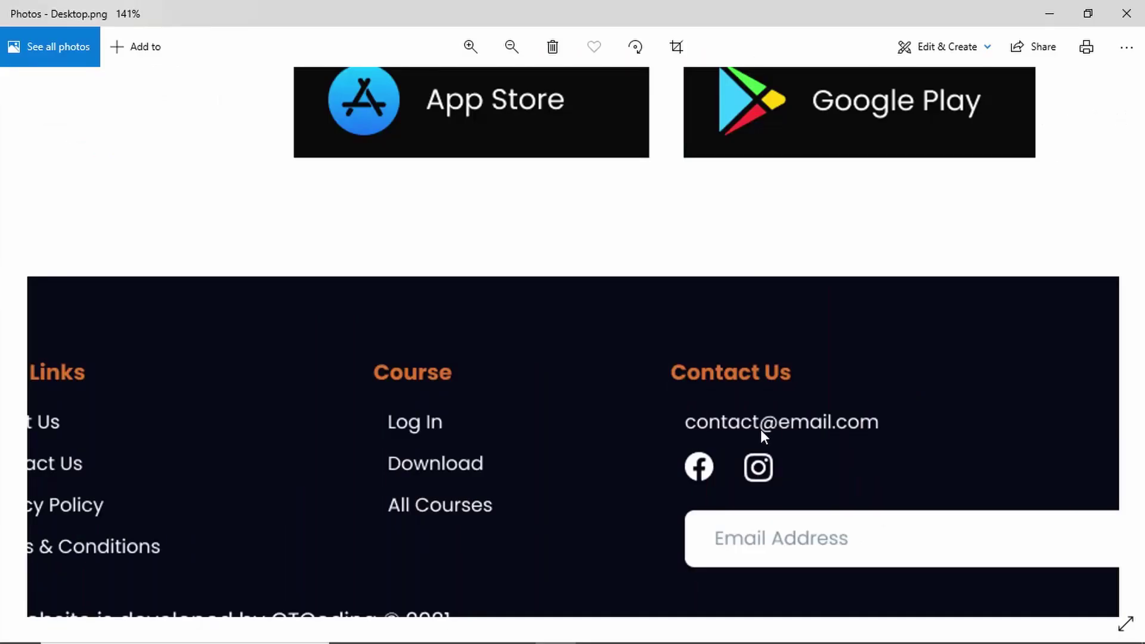
{"action": "key", "text": "alt+Tab"}
Replace the column's first link with the contact e-mail address.
{"action": "double_click", "coordinate": [754, 361]}
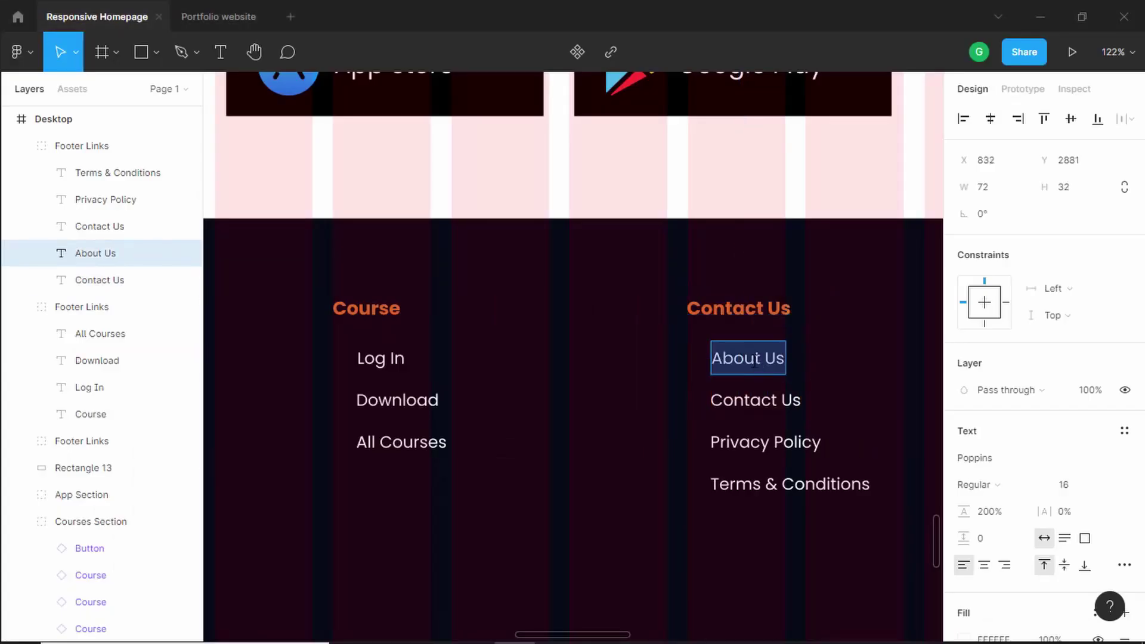
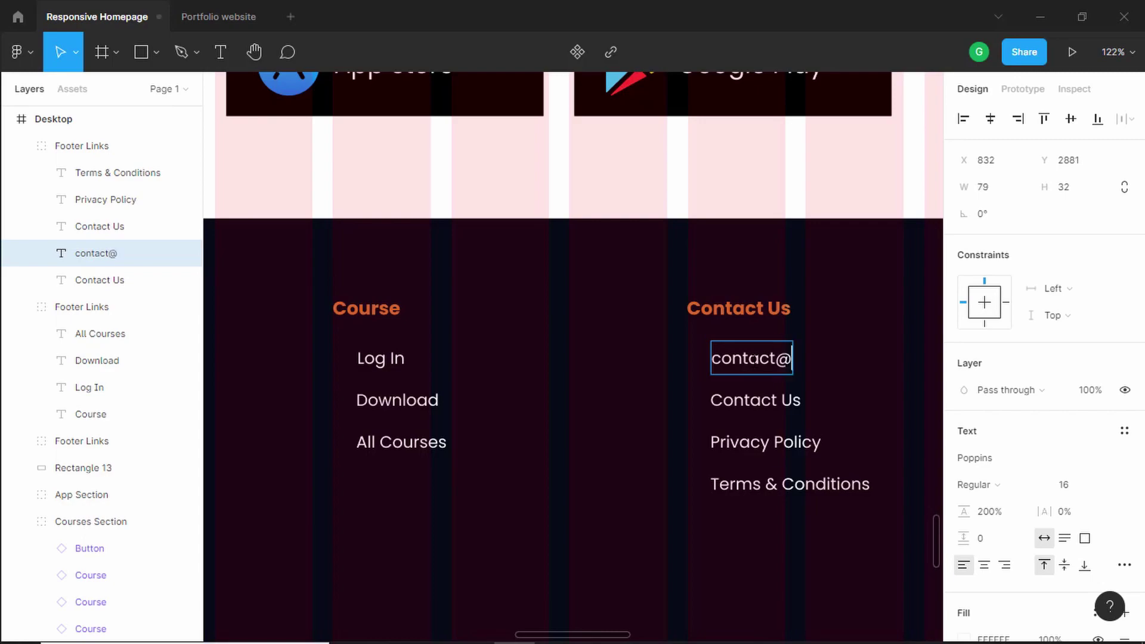
{"action": "key", "text": "alt+Tab"}
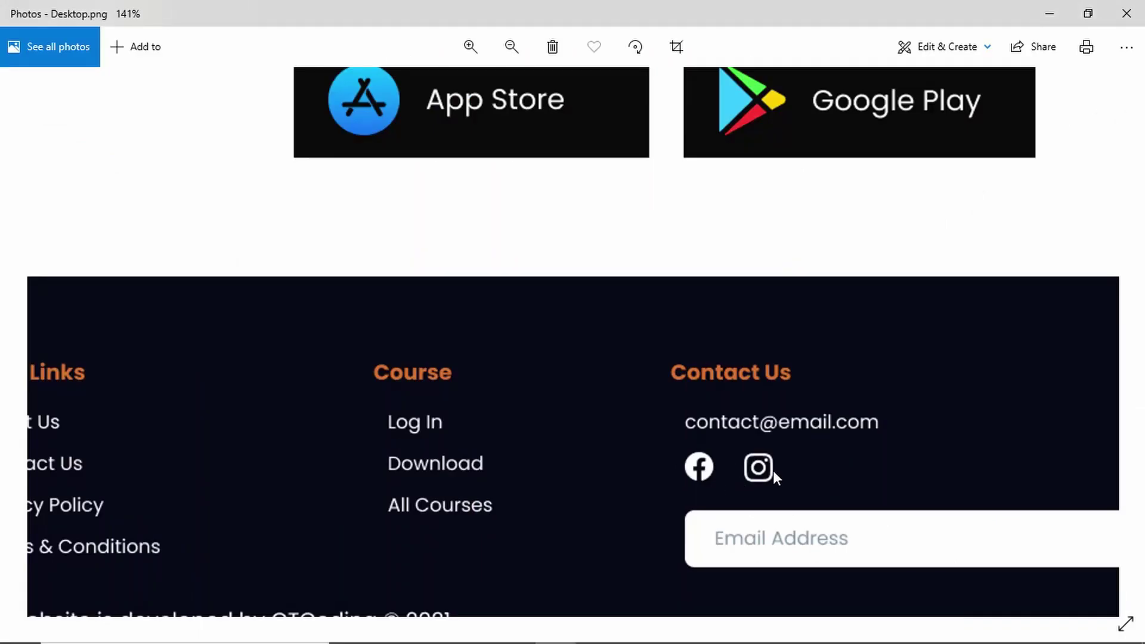
{"action": "scroll", "coordinate": [773, 471], "scroll_direction": "down", "scroll_amount": 2}
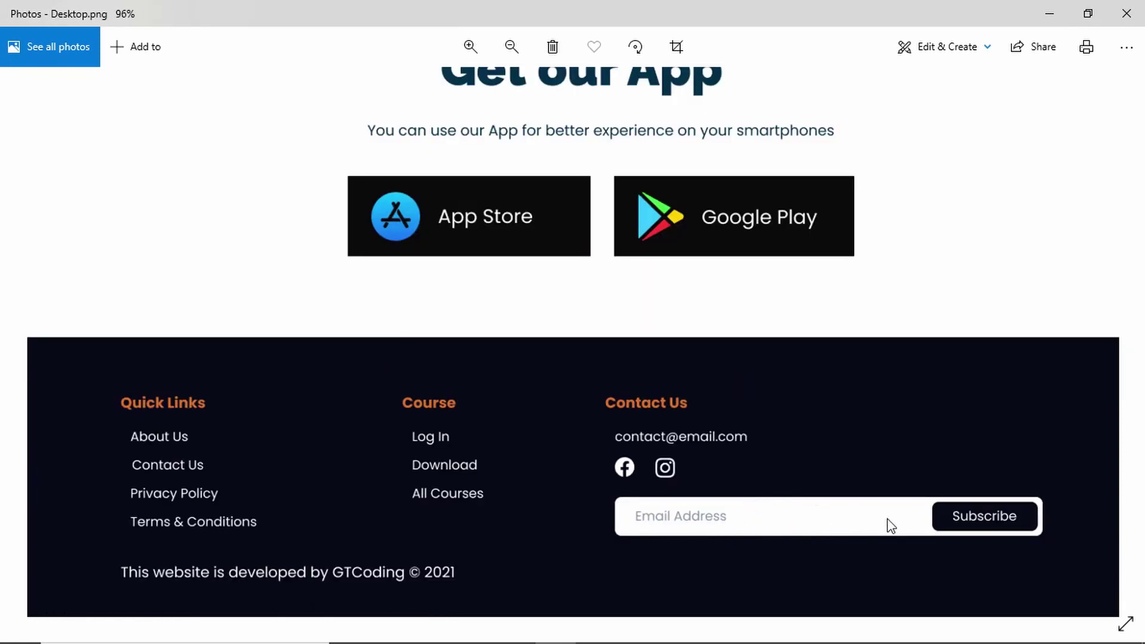
{"action": "key", "text": "alt+Tab"}
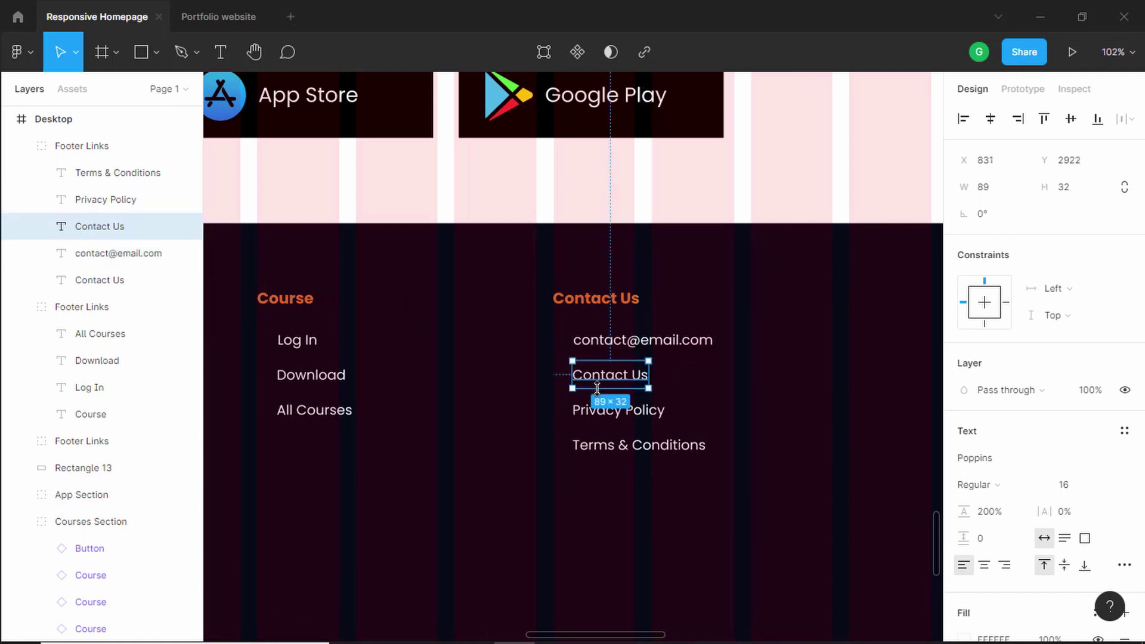
Delete the Privacy Policy and Contact Us links and paste a copy of Terms & Conditions below.
{"action": "left_click", "coordinate": [615, 411], "text": "shift"}
{"action": "key", "text": "Delete"}
{"action": "left_click", "coordinate": [629, 446]}
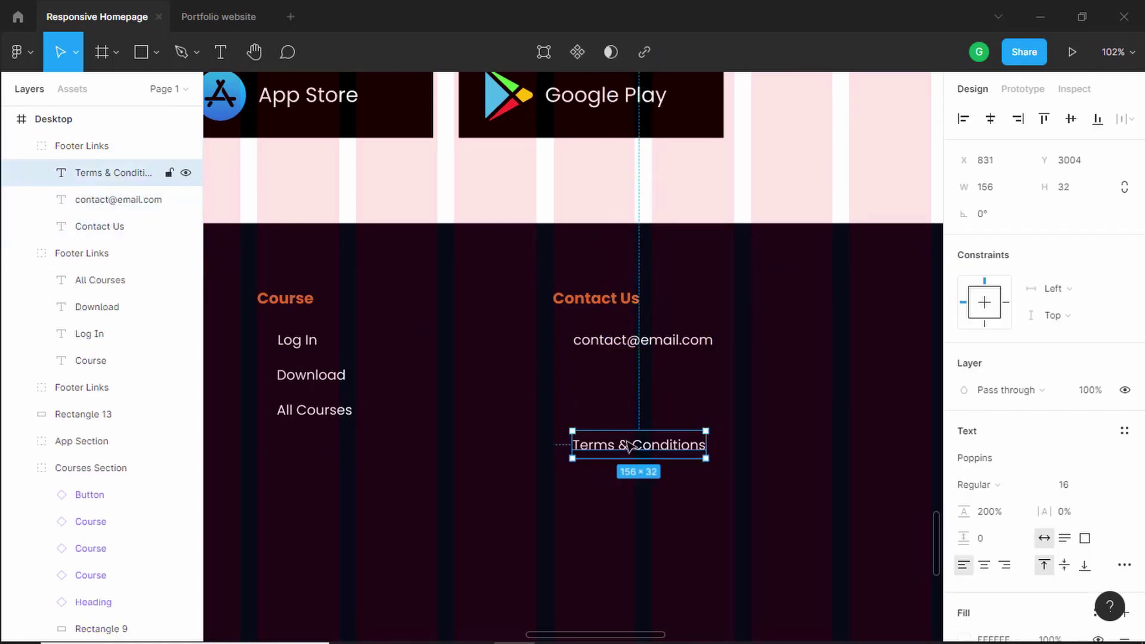
{"action": "left_click", "coordinate": [374, 534]}
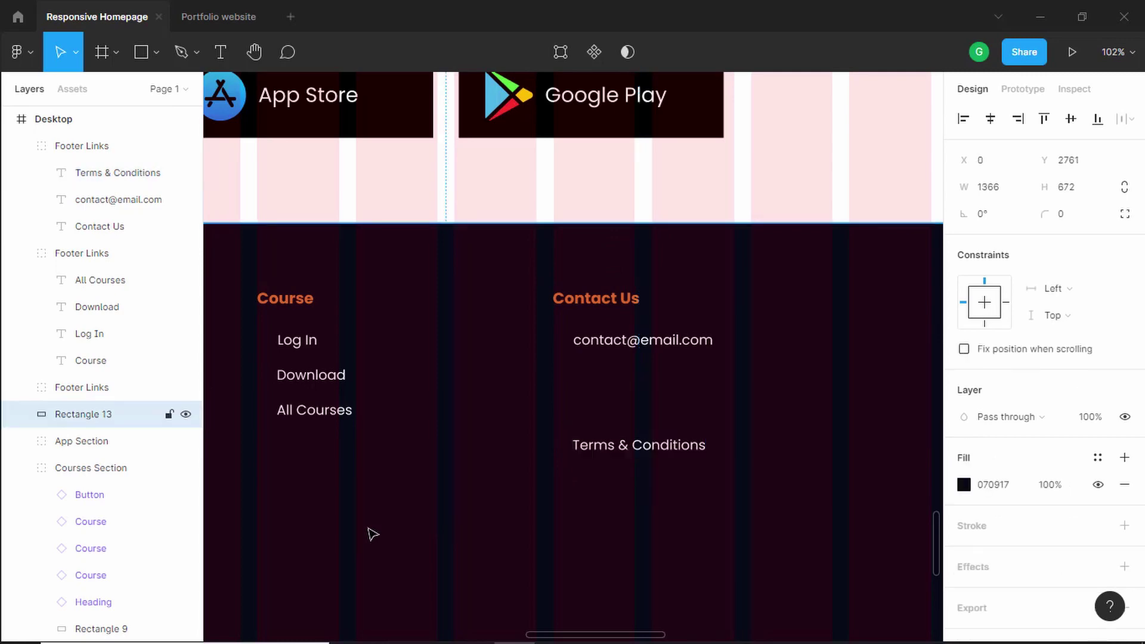
{"action": "key", "text": "ctrl+v"}
{"action": "left_click_drag", "start_coordinate": [537, 367], "coordinate": [307, 498]}
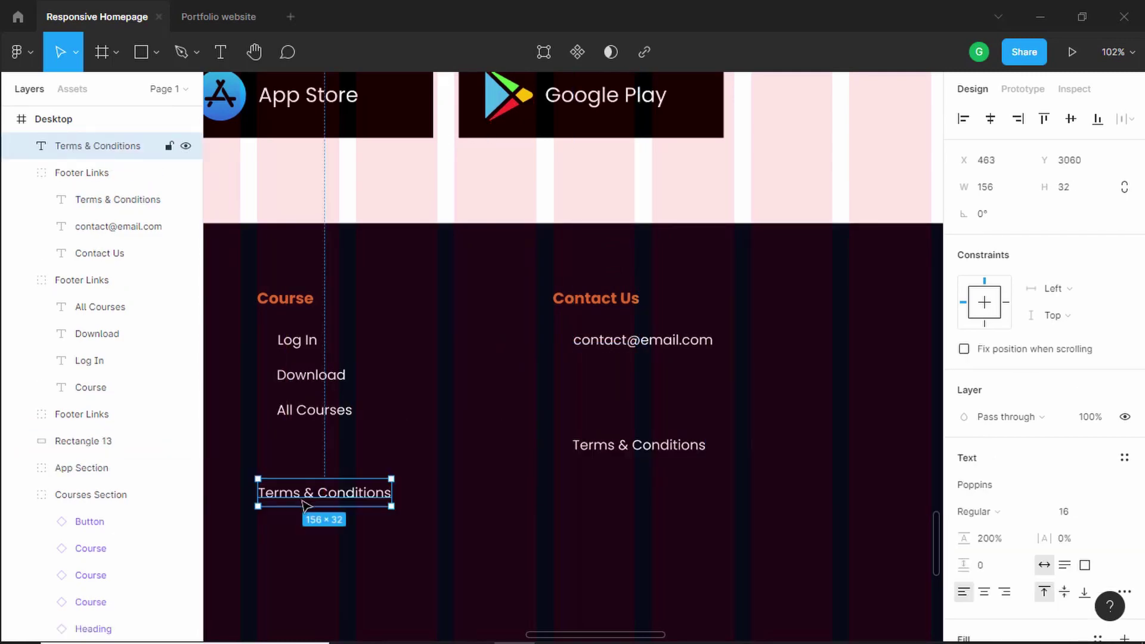
Retype the copy as 'This website is developed by GTCoding © 2021' and place it under Quick Links.
{"action": "key", "text": "alt+Tab"}
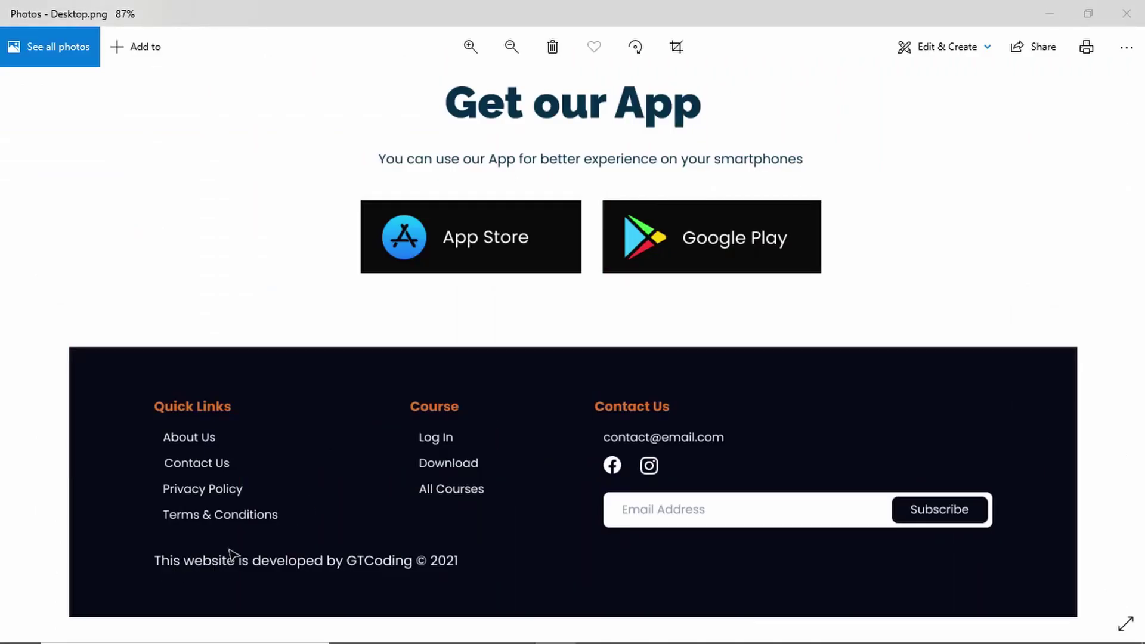
{"action": "key", "text": "alt+Tab"}
{"action": "key", "text": "alt+Tab"}
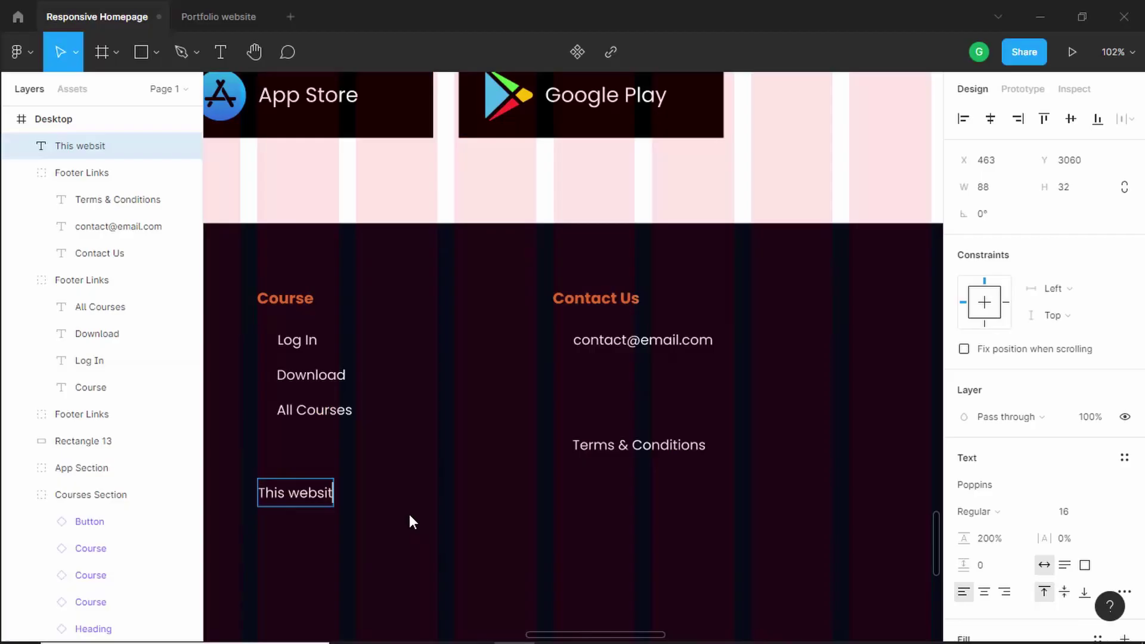
{"action": "type", "text": "e is de"}
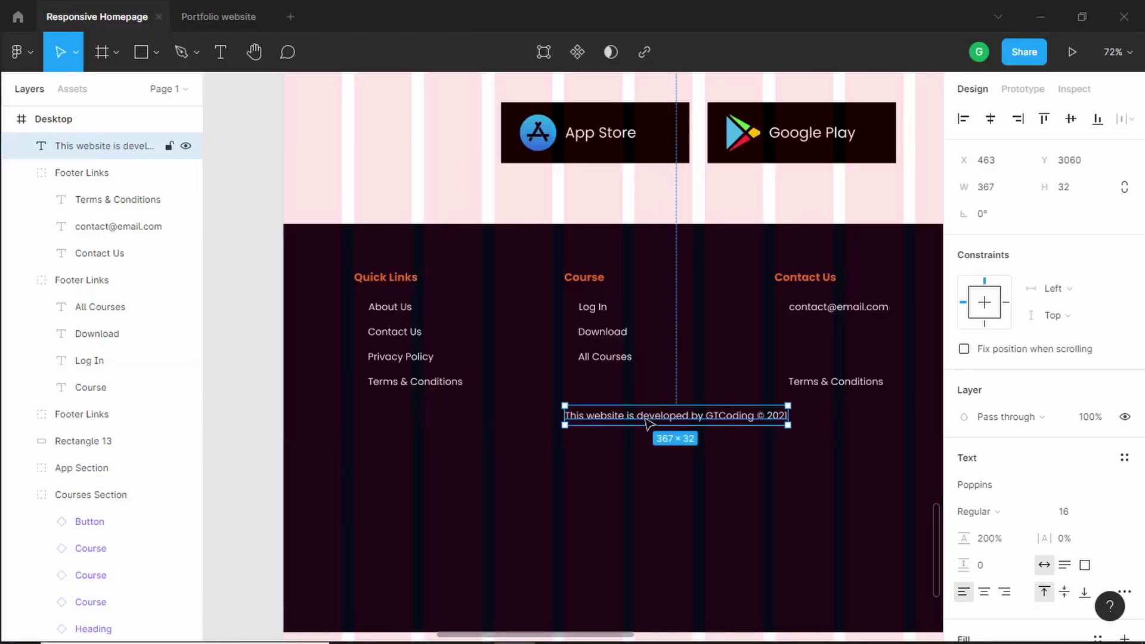
{"action": "left_click_drag", "start_coordinate": [603, 419], "coordinate": [437, 428]}
{"action": "key", "text": "alt+Tab"}
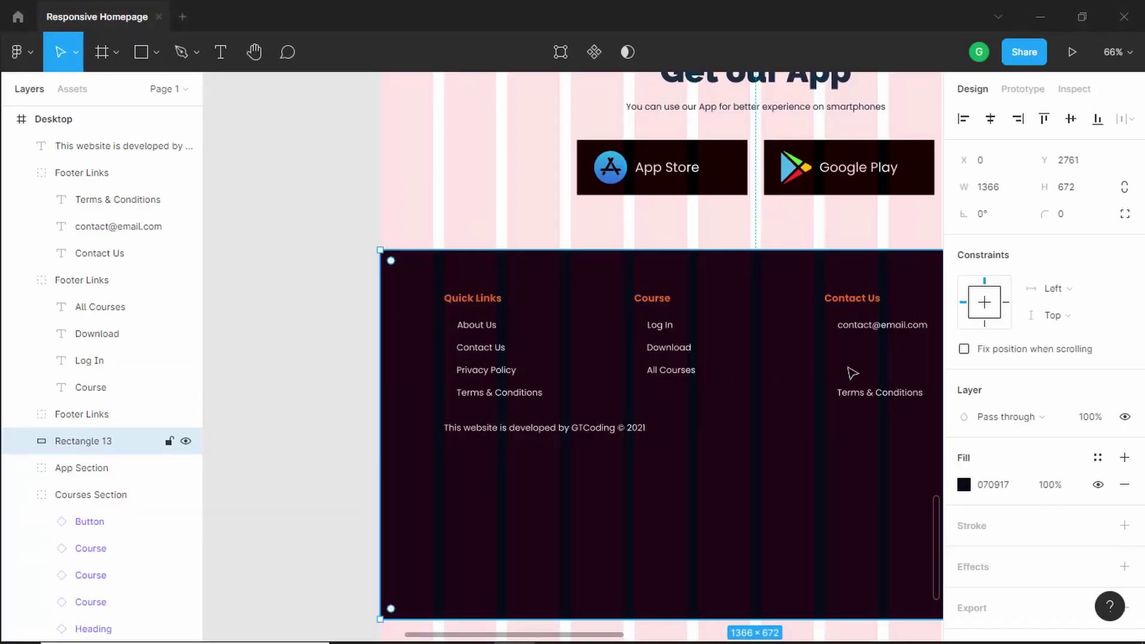
Launch the Iconify plugin and drag the akar-icons facebook-fill icon onto the canvas.
{"action": "scroll", "coordinate": [853, 373], "scroll_direction": "right", "scroll_amount": 1}
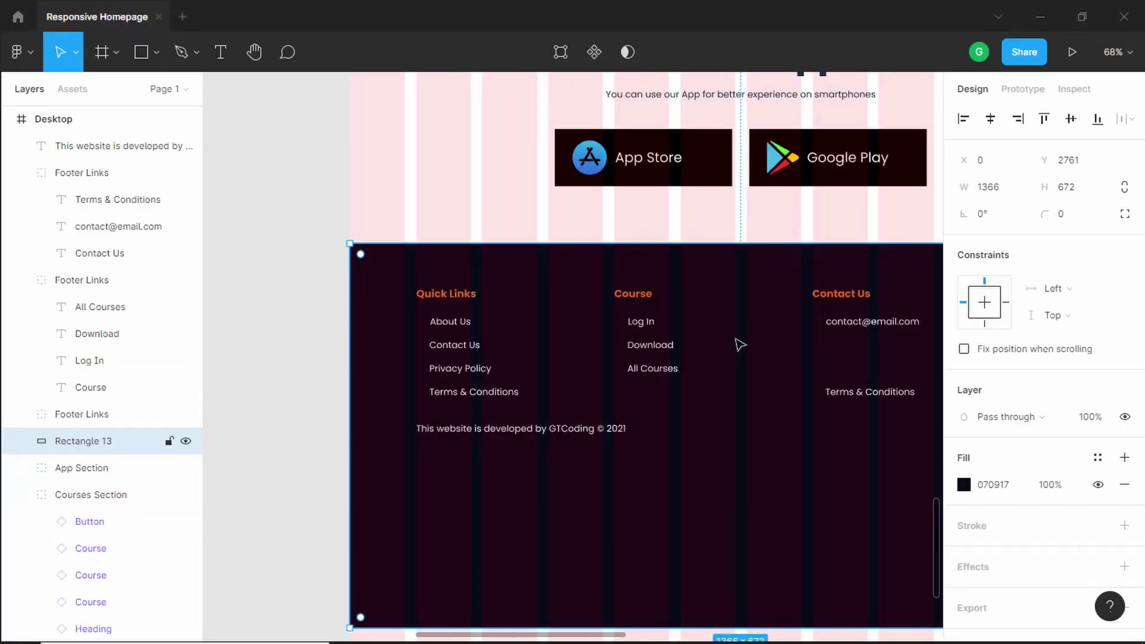
{"action": "right_click", "coordinate": [723, 342]}
{"action": "mouse_move", "coordinate": [775, 508]}
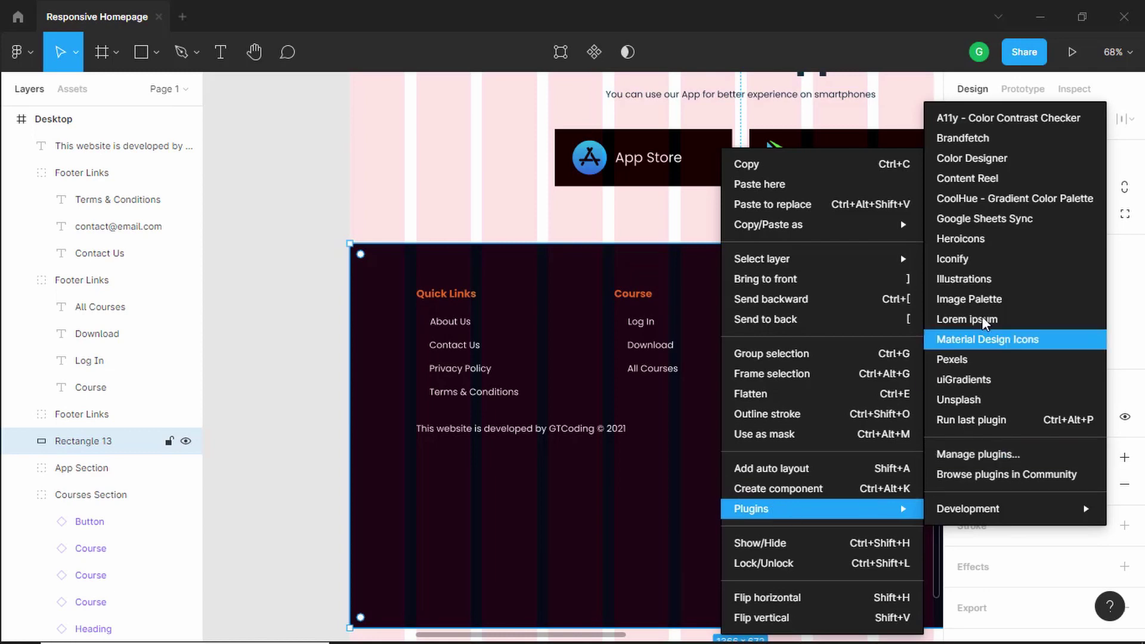
{"action": "left_click", "coordinate": [981, 266]}
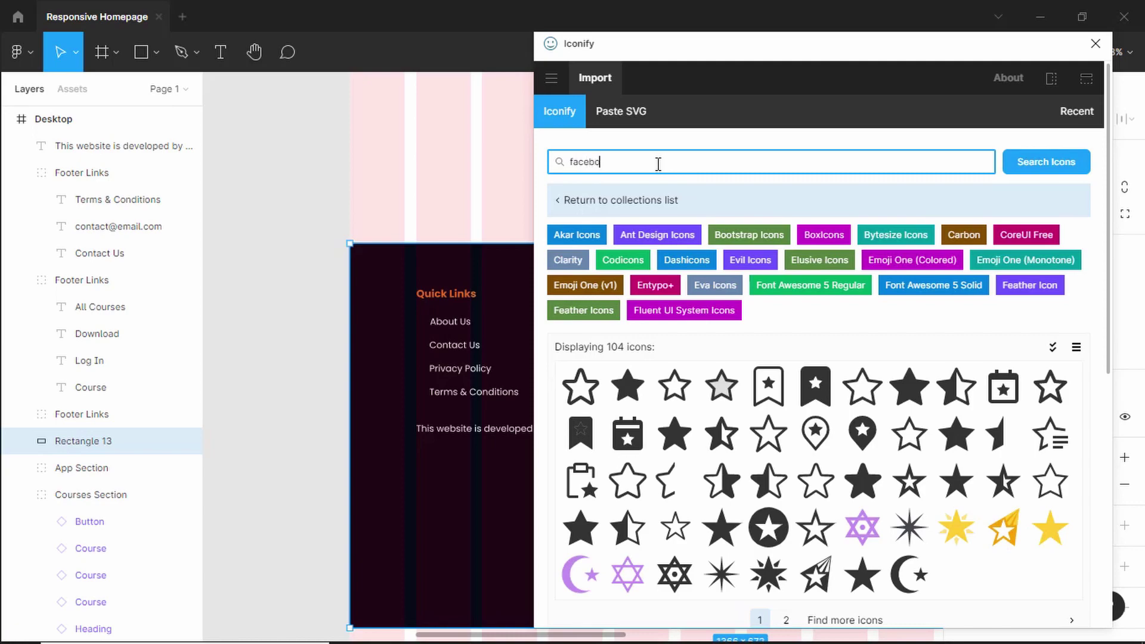
{"action": "key", "text": "alt+Tab"}
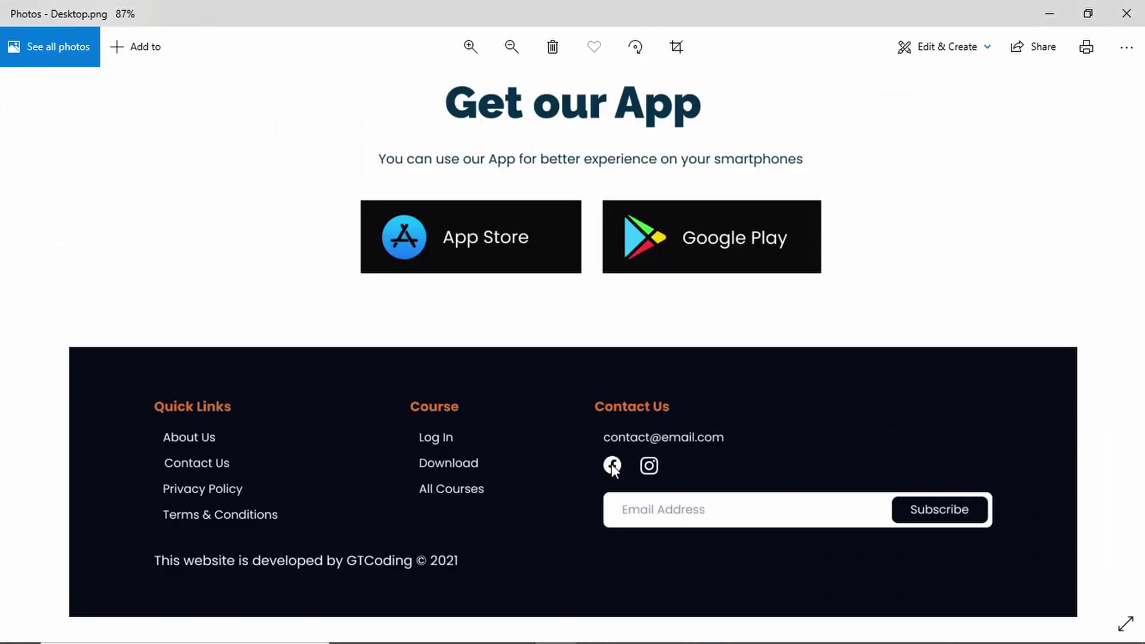
{"action": "key", "text": "alt+Tab"}
{"action": "left_click_drag", "start_coordinate": [582, 319], "coordinate": [307, 393]}
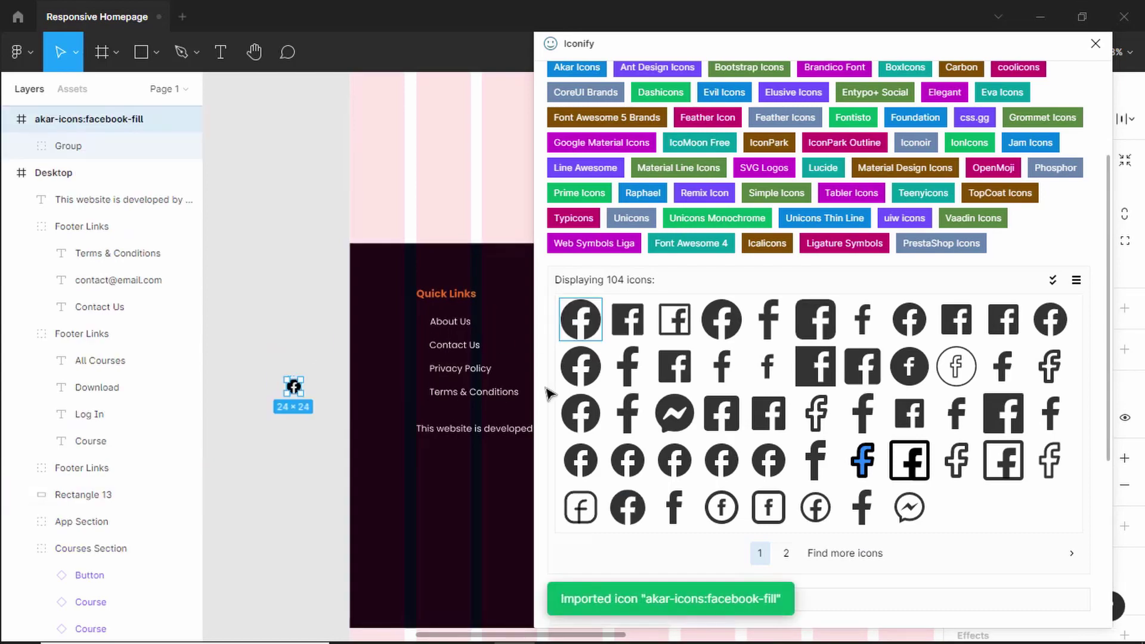
Search for instagram, drag the instagram-fill icon onto the canvas, and close Iconify.
{"action": "key", "text": "alt+Tab"}
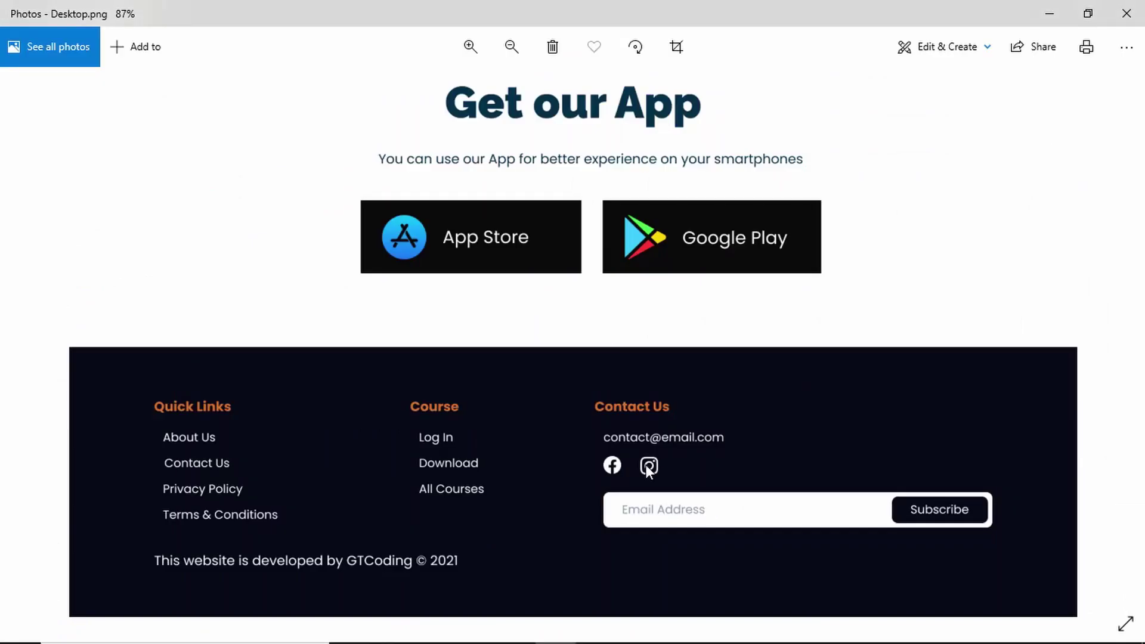
{"action": "key", "text": "alt+Tab"}
{"action": "scroll", "coordinate": [703, 263], "scroll_direction": "up", "scroll_amount": 5}
{"action": "double_click", "coordinate": [681, 168]}
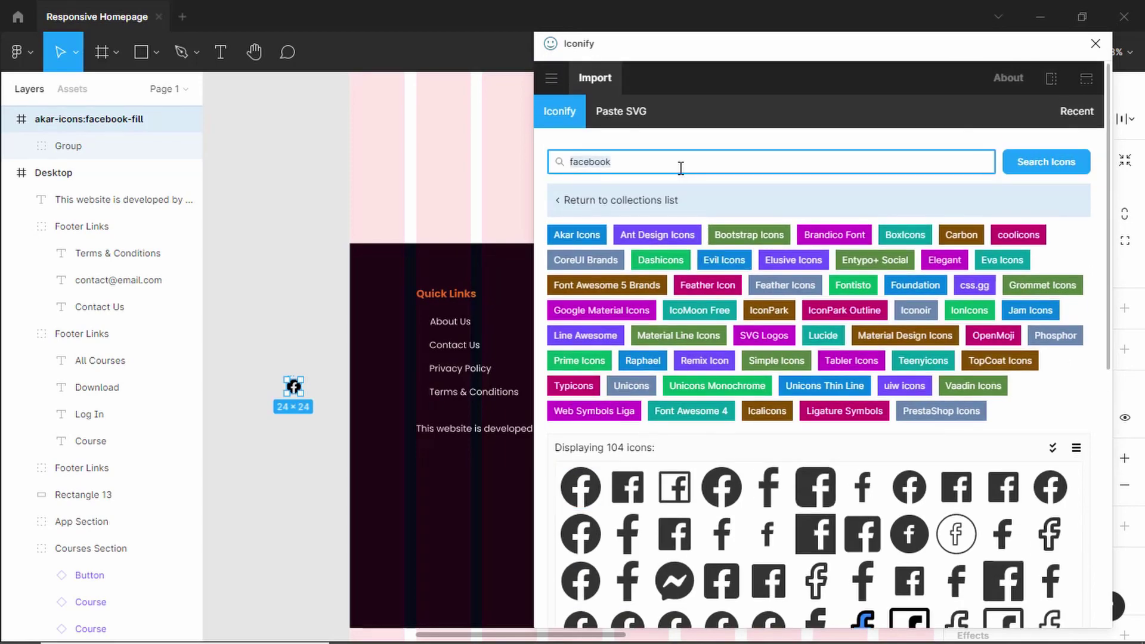
{"action": "key", "text": "BackSpace"}
{"action": "key", "text": "alt+Tab"}
{"action": "key", "text": "alt+Tab"}
{"action": "left_click_drag", "start_coordinate": [580, 487], "coordinate": [321, 441]}
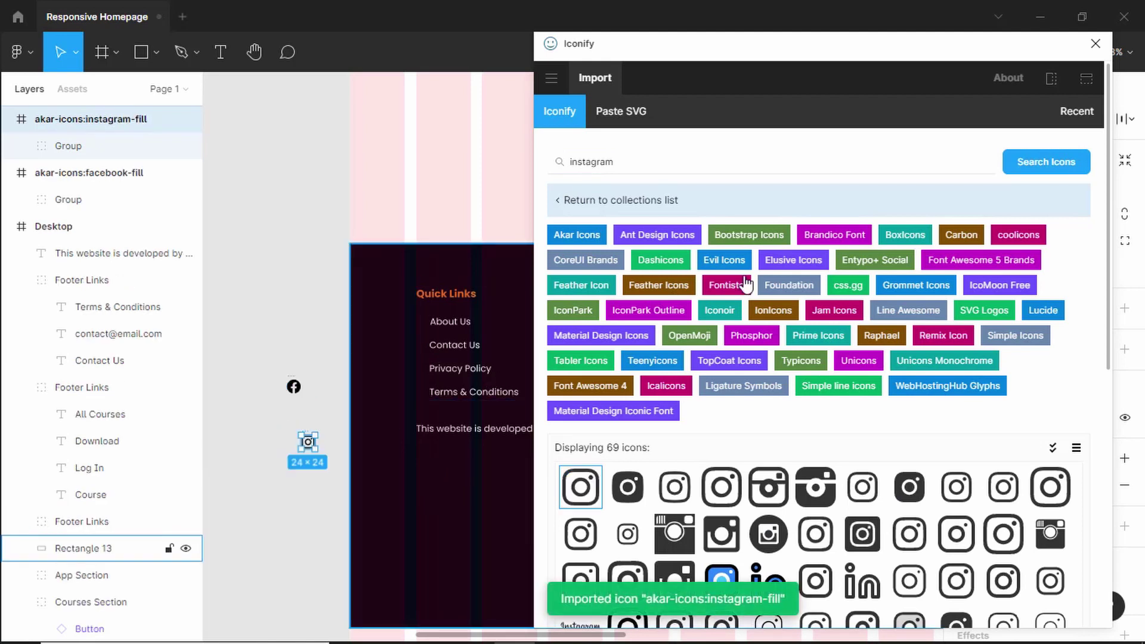
{"action": "left_click", "coordinate": [1095, 43]}
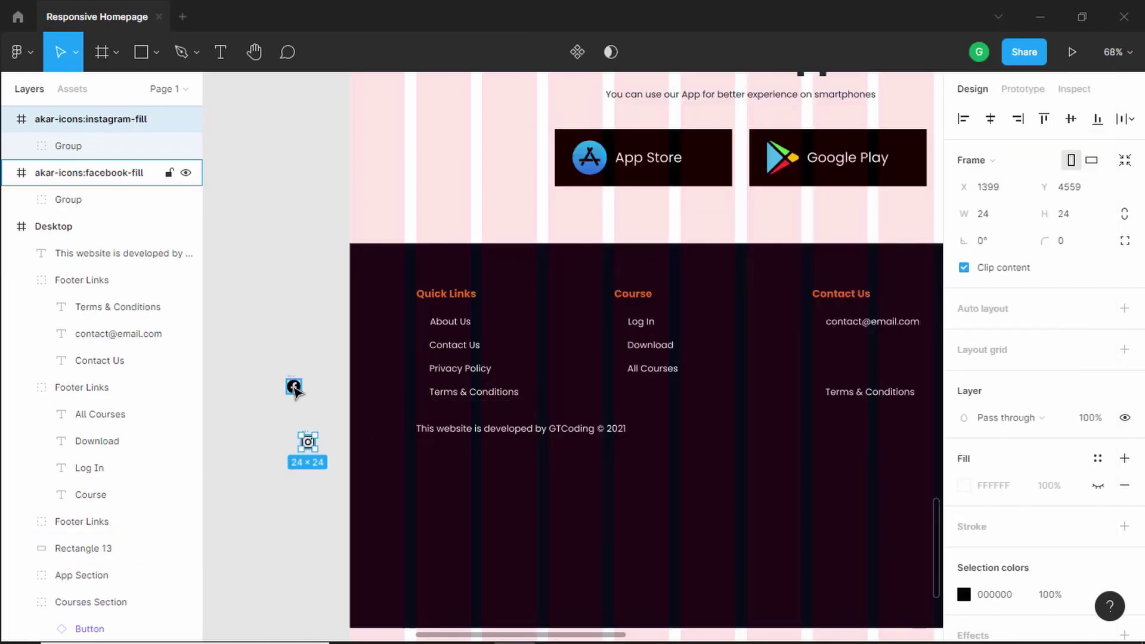
Move the Facebook icon into the Contact Us column and make both icons white (FFFFFF).
{"action": "left_click_drag", "start_coordinate": [294, 388], "coordinate": [837, 362]}
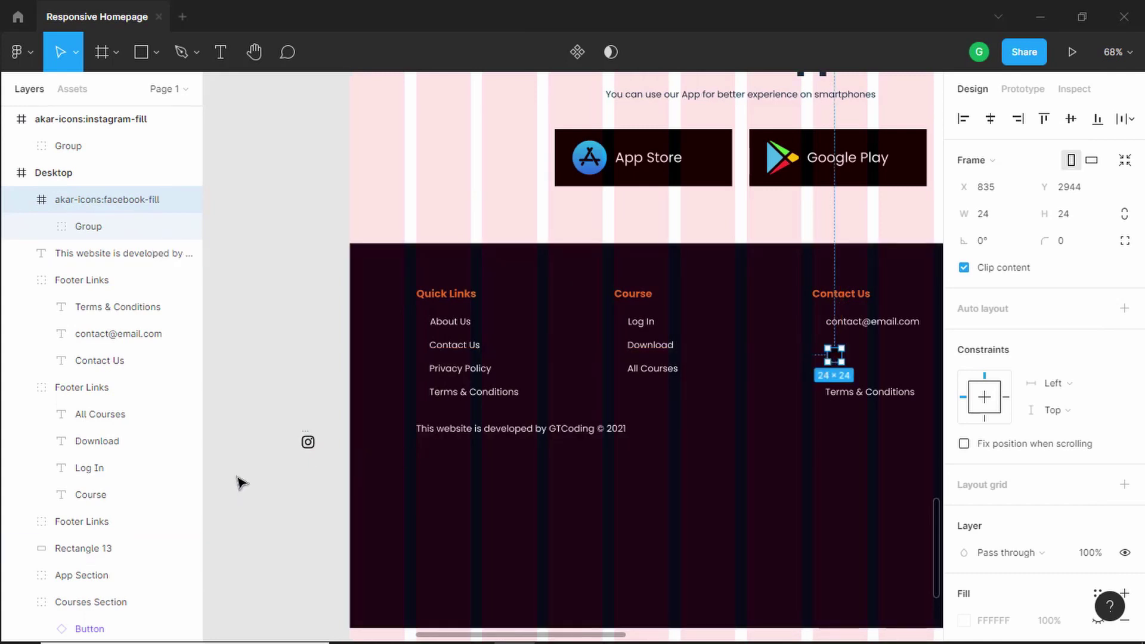
{"action": "scroll", "coordinate": [892, 357], "scroll_direction": "up", "scroll_amount": 5}
{"action": "left_click", "coordinate": [813, 355], "text": "shift"}
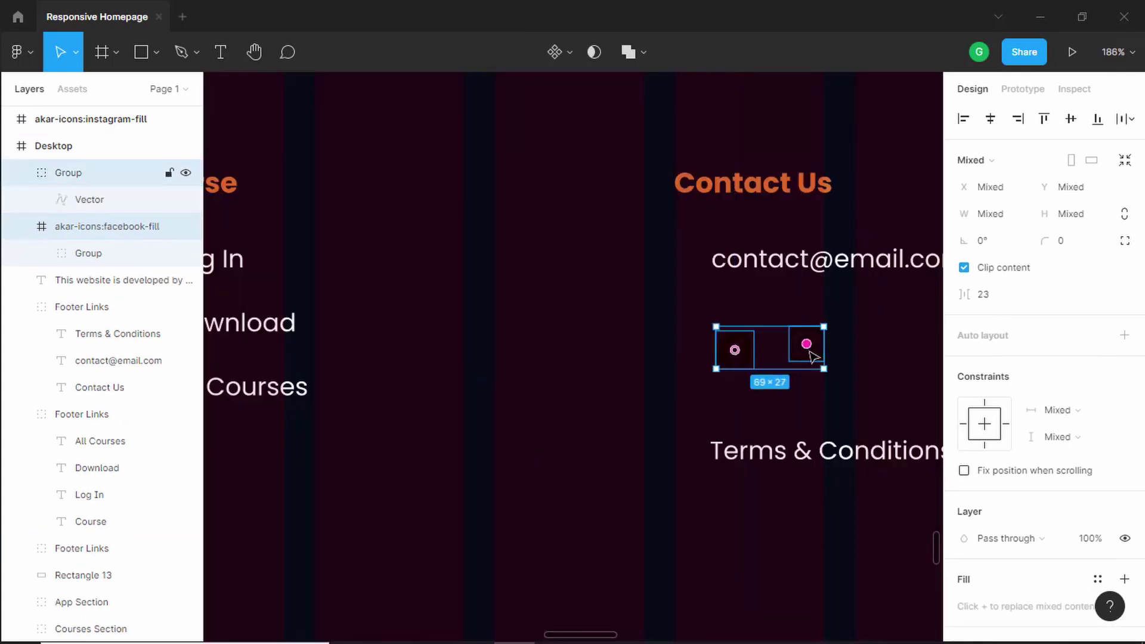
{"action": "scroll", "coordinate": [1074, 489], "scroll_direction": "down", "scroll_amount": 3}
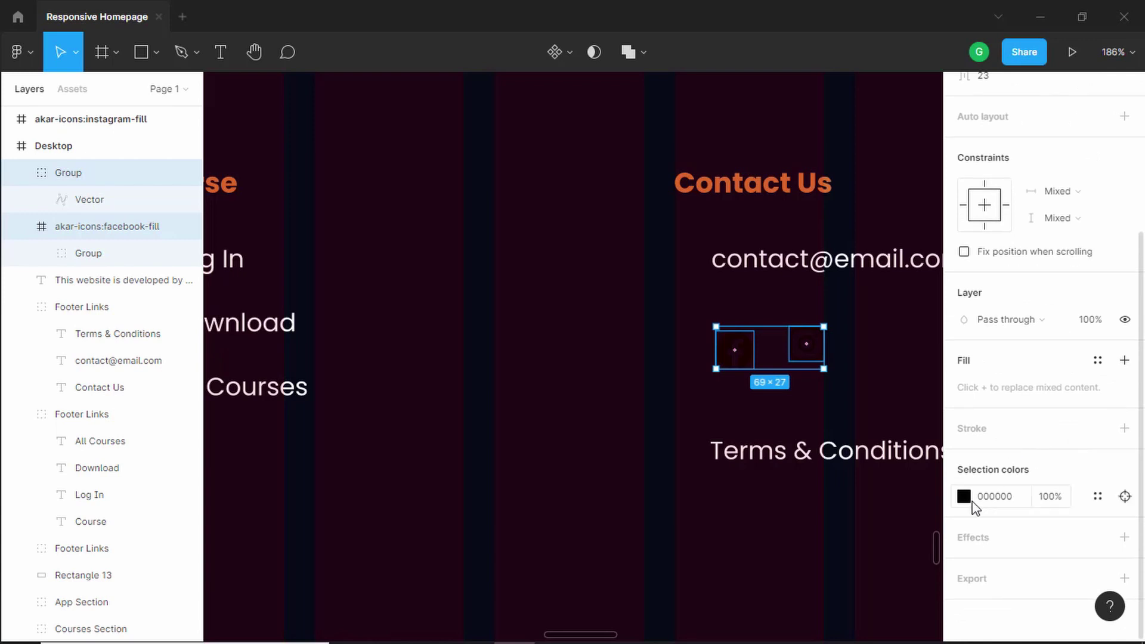
{"action": "left_click", "coordinate": [971, 500]}
{"action": "type", "text": "ffffff"}
{"action": "key", "text": "Return"}
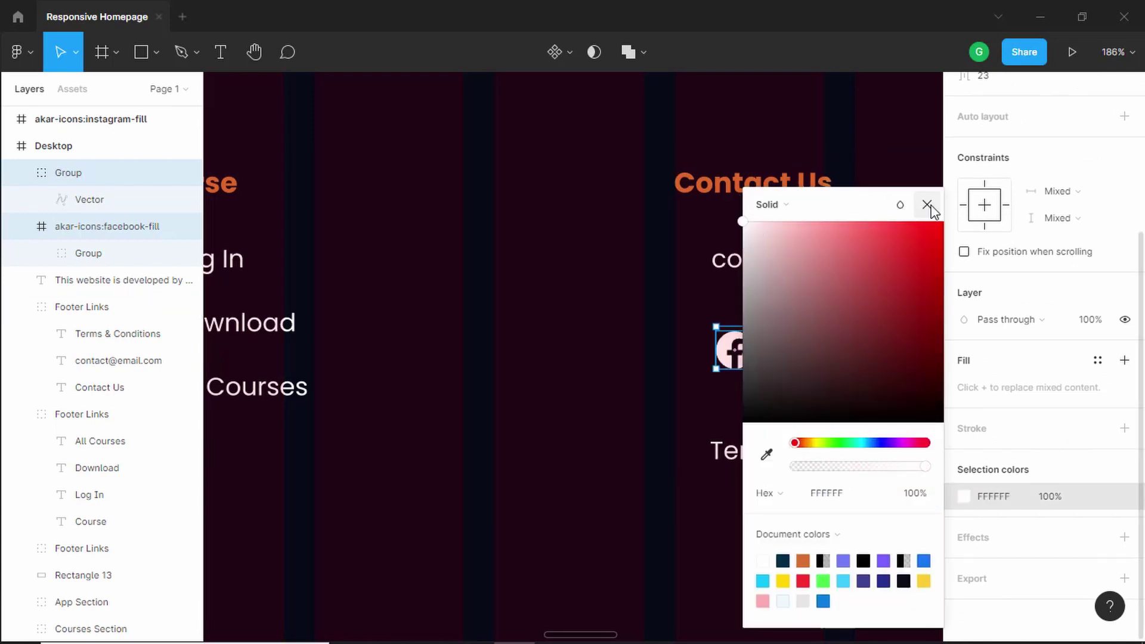
{"action": "left_click", "coordinate": [927, 205]}
Line up the Facebook and Instagram icons under the contact e-mail.
{"action": "scroll", "coordinate": [865, 346], "scroll_direction": "up", "scroll_amount": 3, "text": "ctrl"}
{"action": "scroll", "coordinate": [865, 346], "scroll_direction": "down", "scroll_amount": 3}
{"action": "left_click_drag", "start_coordinate": [573, 279], "coordinate": [570, 279]}
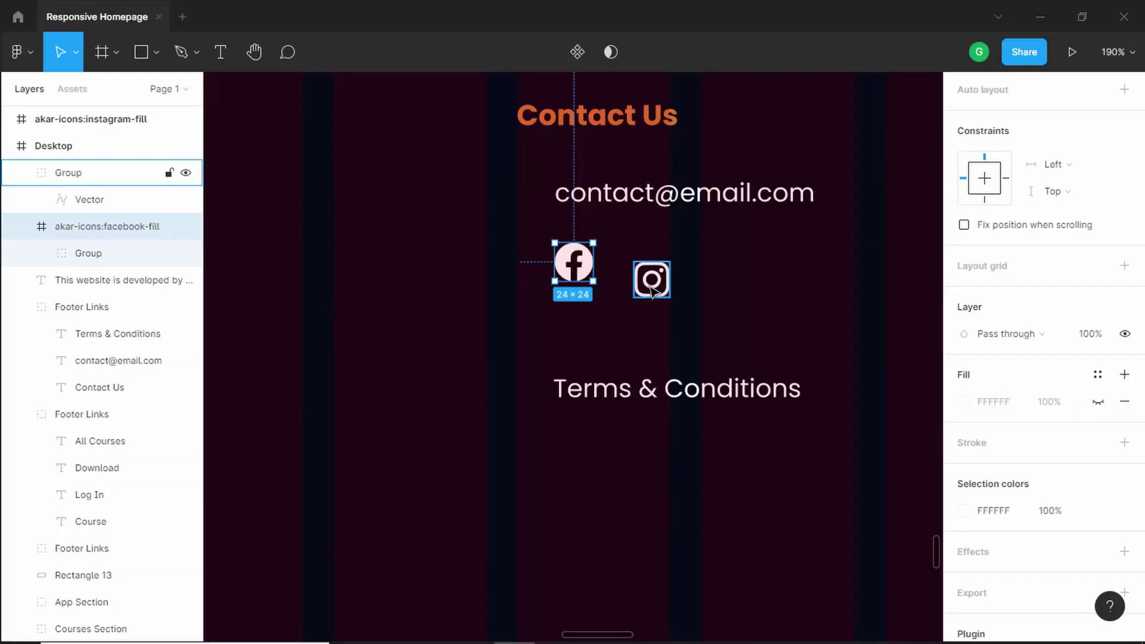
{"action": "left_click_drag", "start_coordinate": [651, 285], "coordinate": [648, 270]}
{"action": "left_click", "coordinate": [574, 266]}
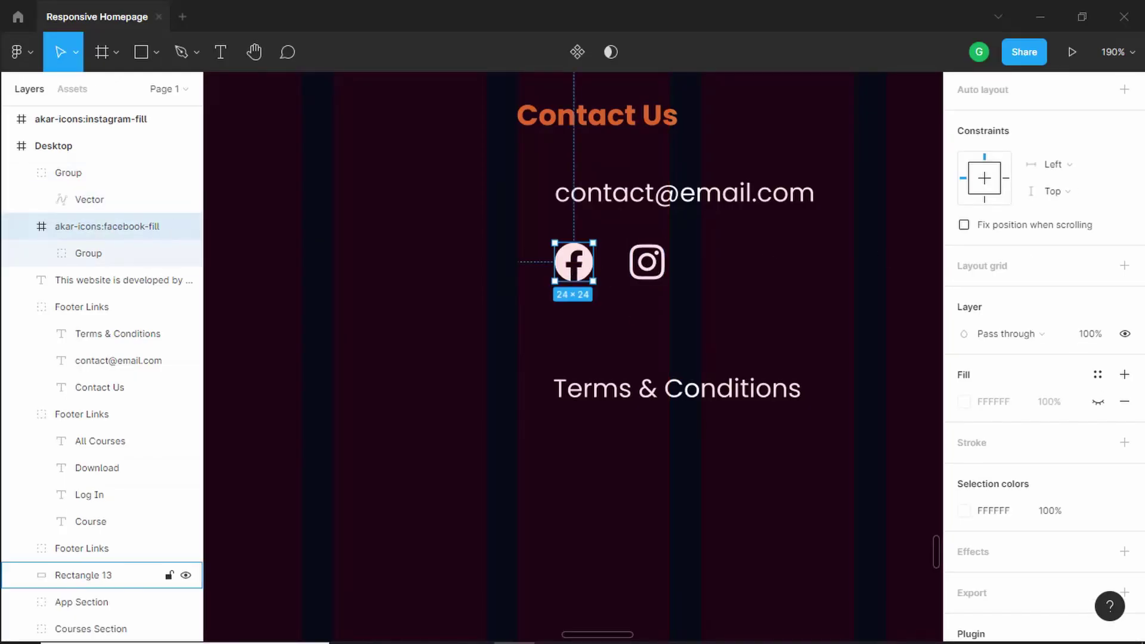
{"action": "scroll", "coordinate": [1140, 288], "scroll_direction": "up", "scroll_amount": 4}
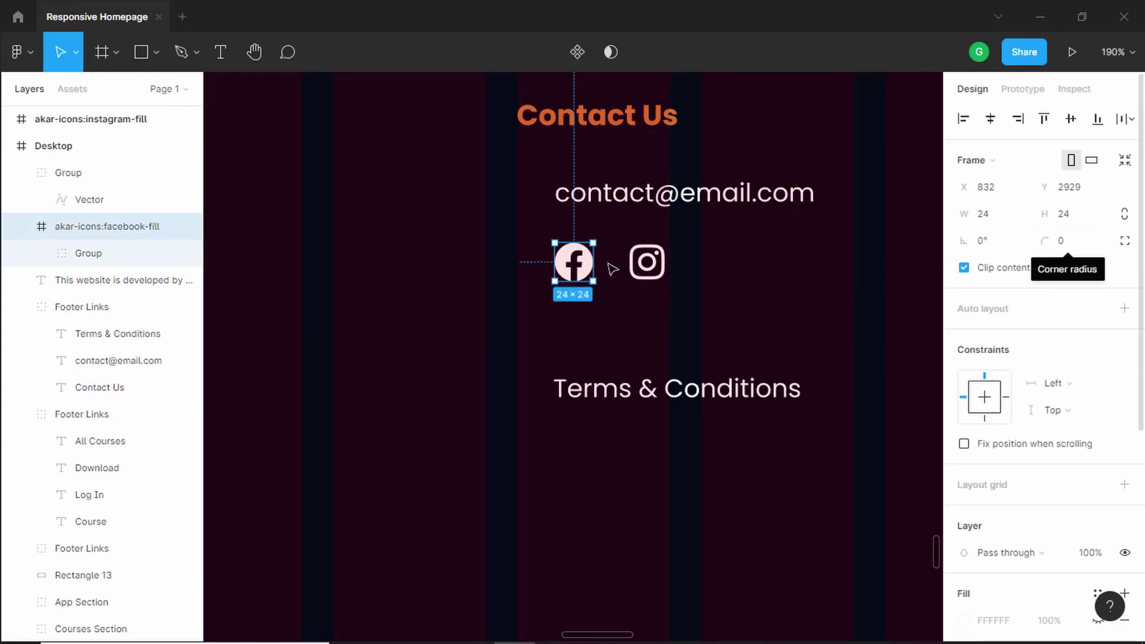
Resize the Instagram icon to 24×24 with proportions locked.
{"action": "left_click", "coordinate": [659, 273]}
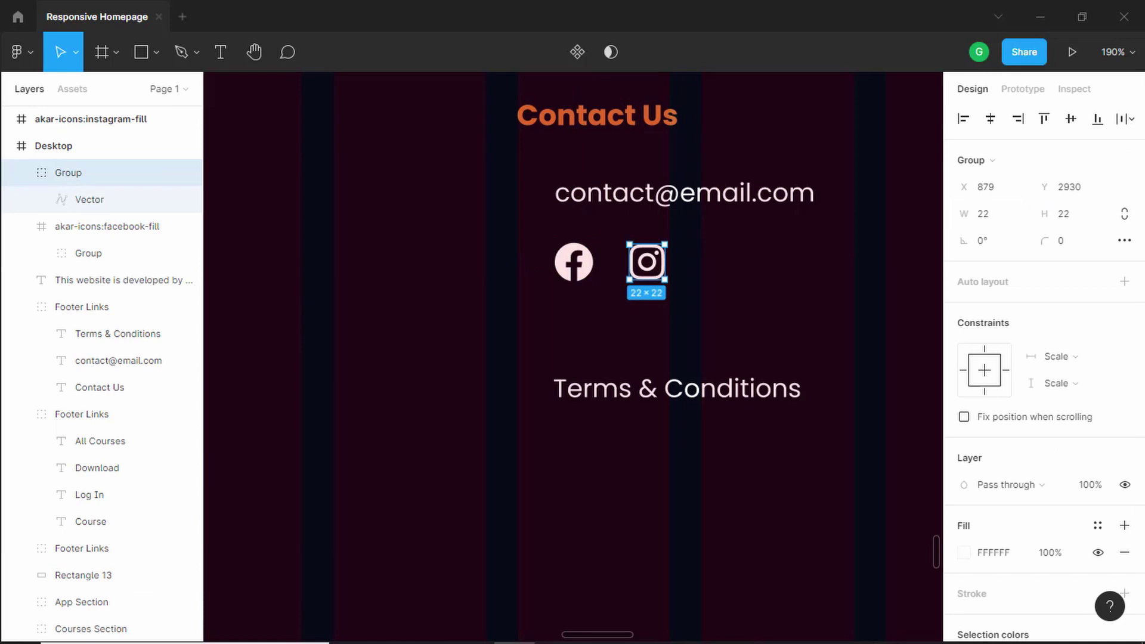
{"action": "left_click", "coordinate": [1129, 221]}
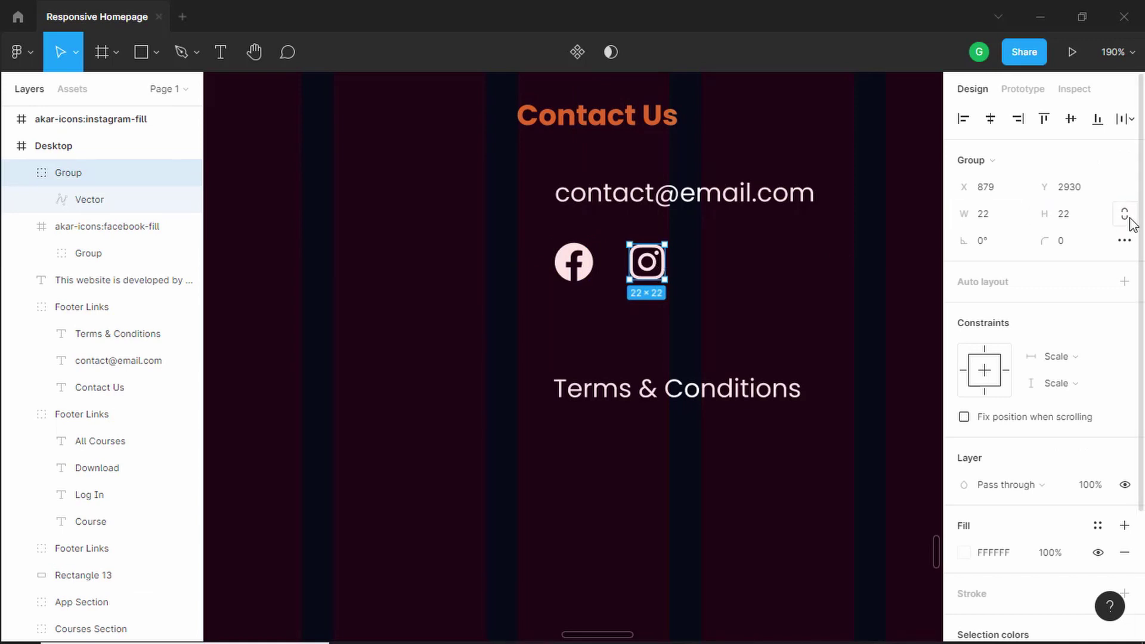
{"action": "left_click", "coordinate": [1129, 222]}
{"action": "left_click", "coordinate": [1067, 218]}
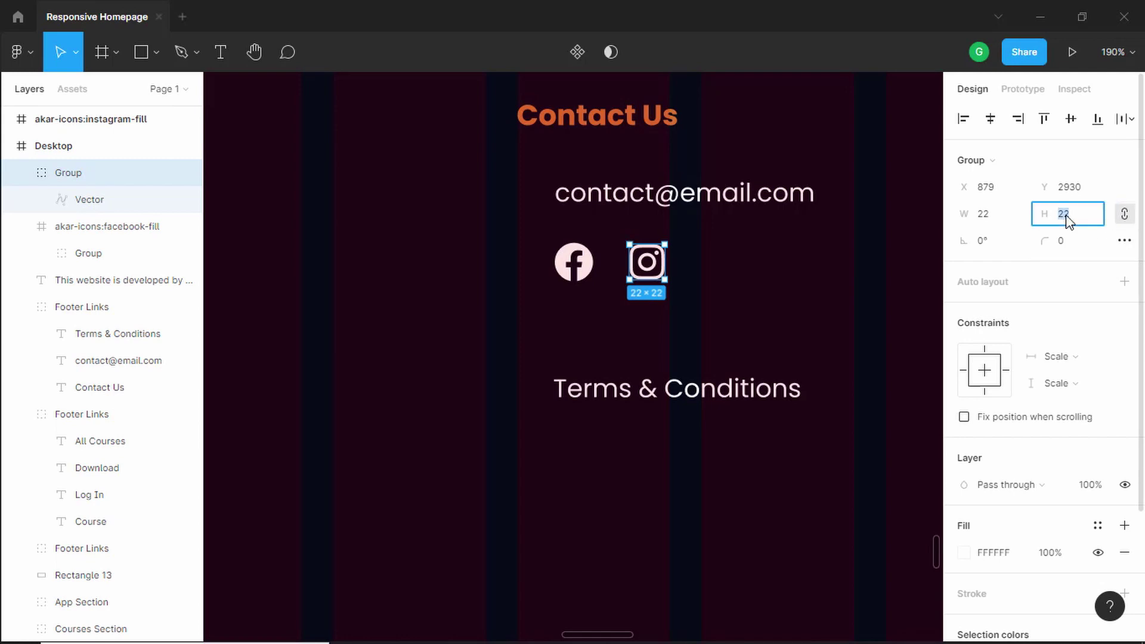
{"action": "type", "text": "24"}
{"action": "key", "text": "Return"}
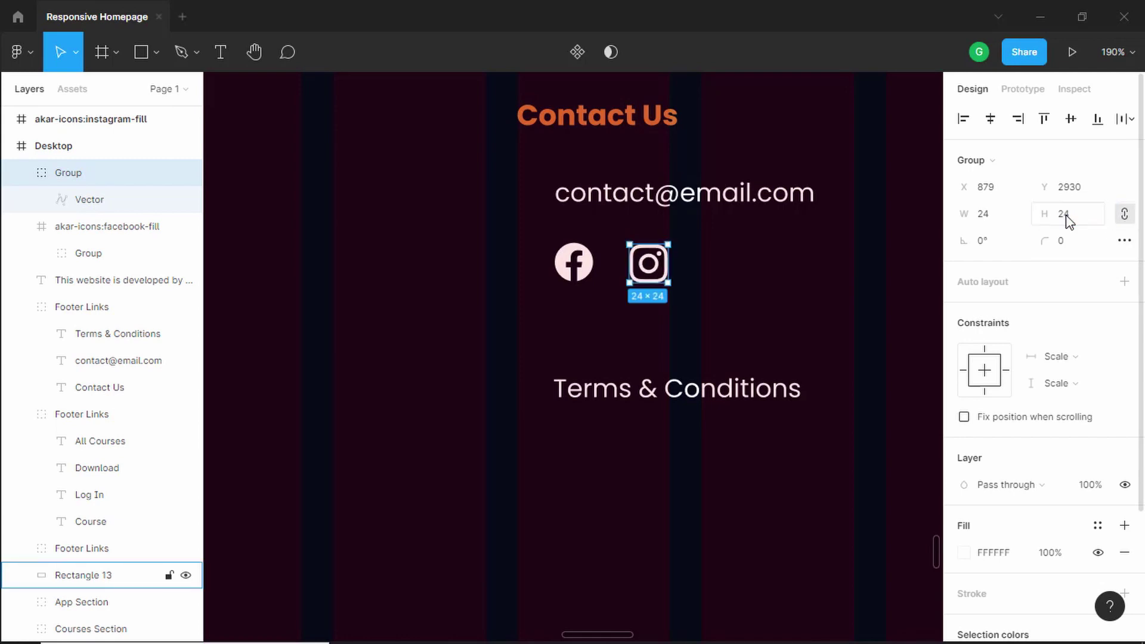
Delete the leftover Terms & Conditions text.
{"action": "left_click", "coordinate": [689, 393]}
{"action": "key", "text": "Delete"}
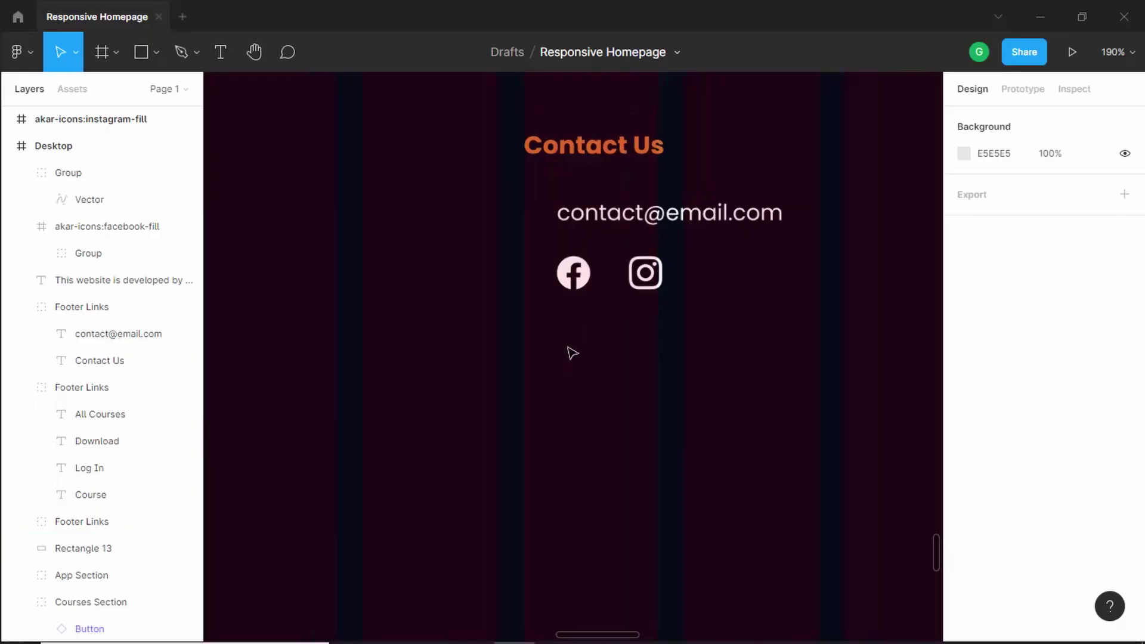
{"action": "scroll", "coordinate": [570, 350], "scroll_direction": "down", "scroll_amount": 5}
Draw a 419×35 rectangle below the social icons with a white FFFFFF fill.
{"action": "left_click", "coordinate": [137, 55]}
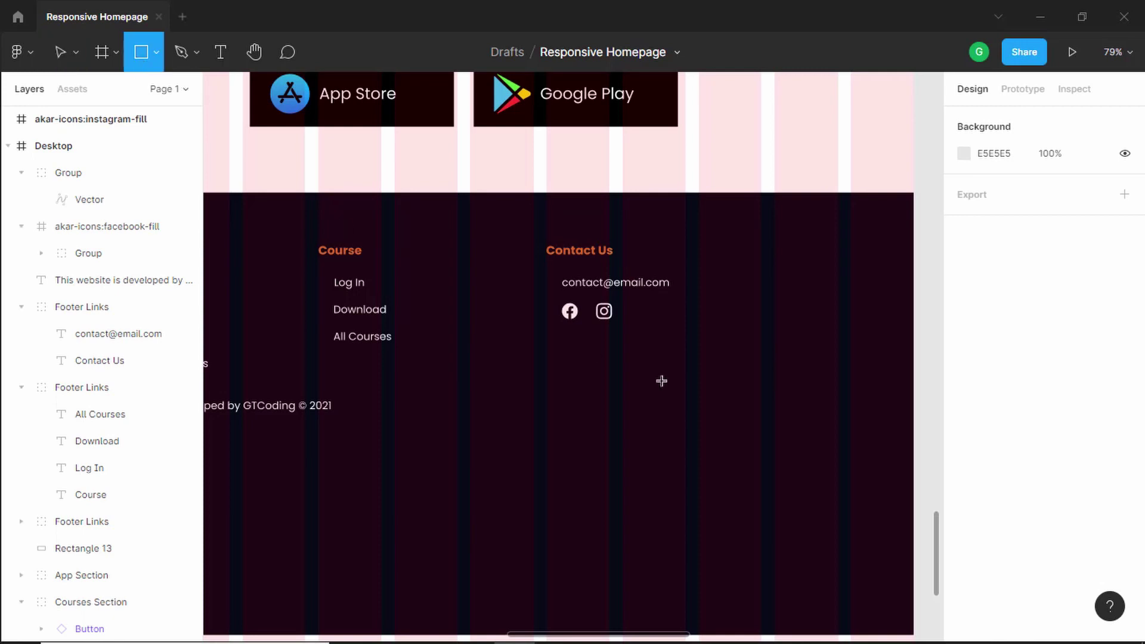
{"action": "left_click", "coordinate": [564, 341]}
{"action": "left_click_drag", "start_coordinate": [578, 350], "coordinate": [806, 373]}
{"action": "scroll", "coordinate": [596, 370], "scroll_direction": "down", "scroll_amount": 2}
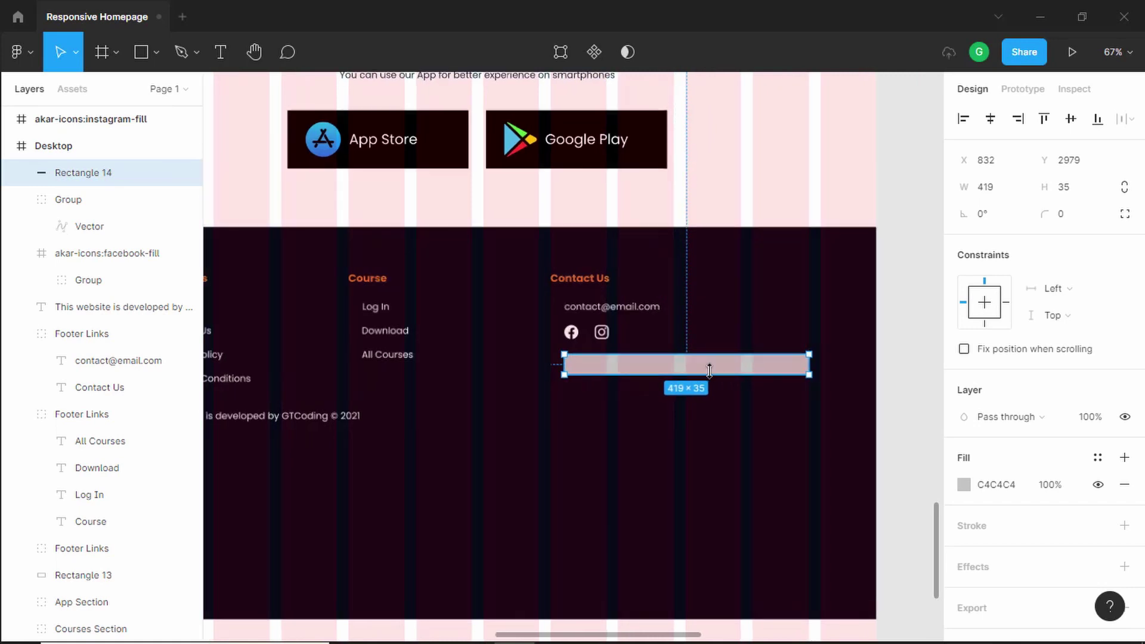
{"action": "scroll", "coordinate": [704, 368], "scroll_direction": "up", "scroll_amount": 4}
{"action": "left_click", "coordinate": [964, 484]}
{"action": "left_click_drag", "start_coordinate": [922, 403], "coordinate": [835, 320]}
{"action": "left_click", "coordinate": [763, 561]}
{"action": "left_click", "coordinate": [1113, 249]}
Give the rectangle a corner radius of 8.
{"action": "left_click", "coordinate": [1069, 217]}
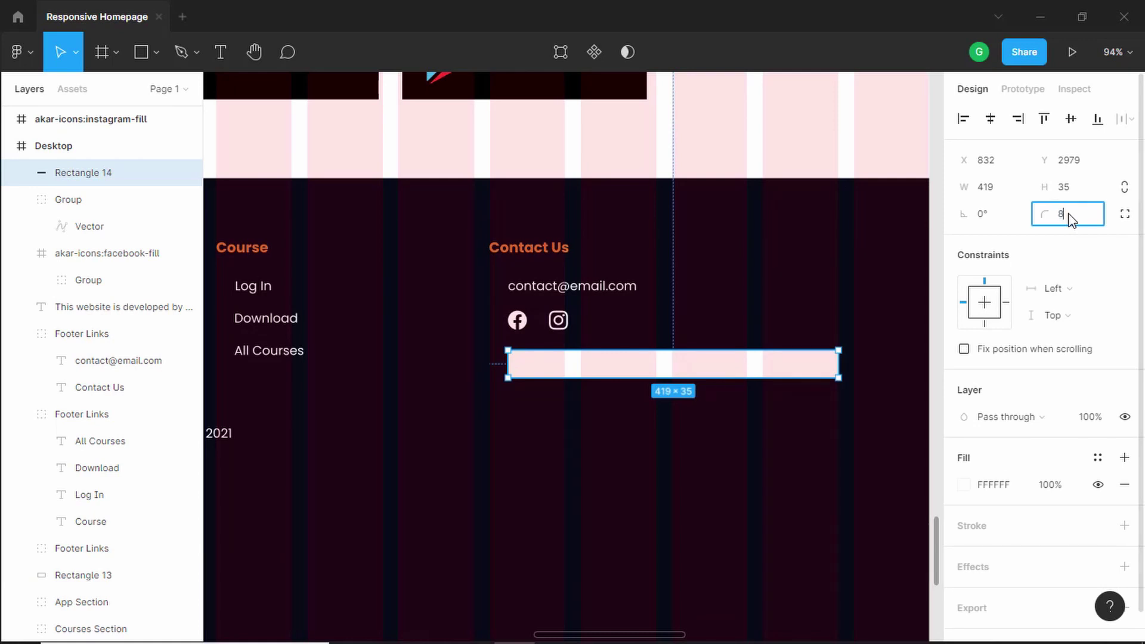
{"action": "type", "text": "8"}
{"action": "key", "text": "Return"}
{"action": "key", "text": "alt+Tab"}
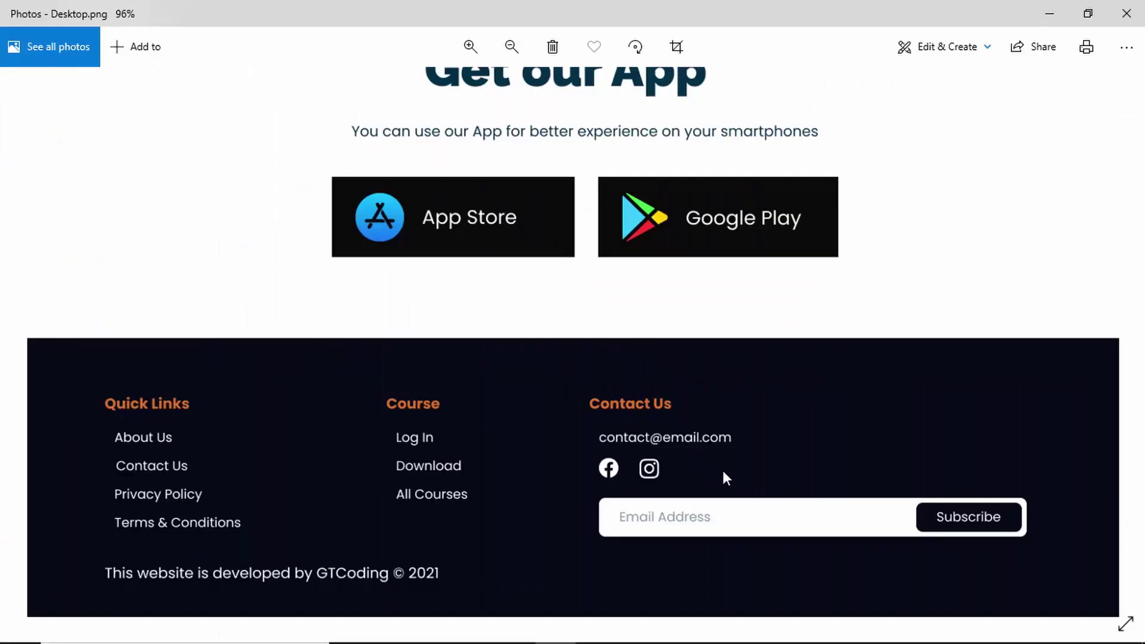
{"action": "key", "text": "alt+Tab"}
Add an 'Email Address' text layer inside the field.
{"action": "scroll", "coordinate": [544, 366], "scroll_direction": "up", "scroll_amount": 5}
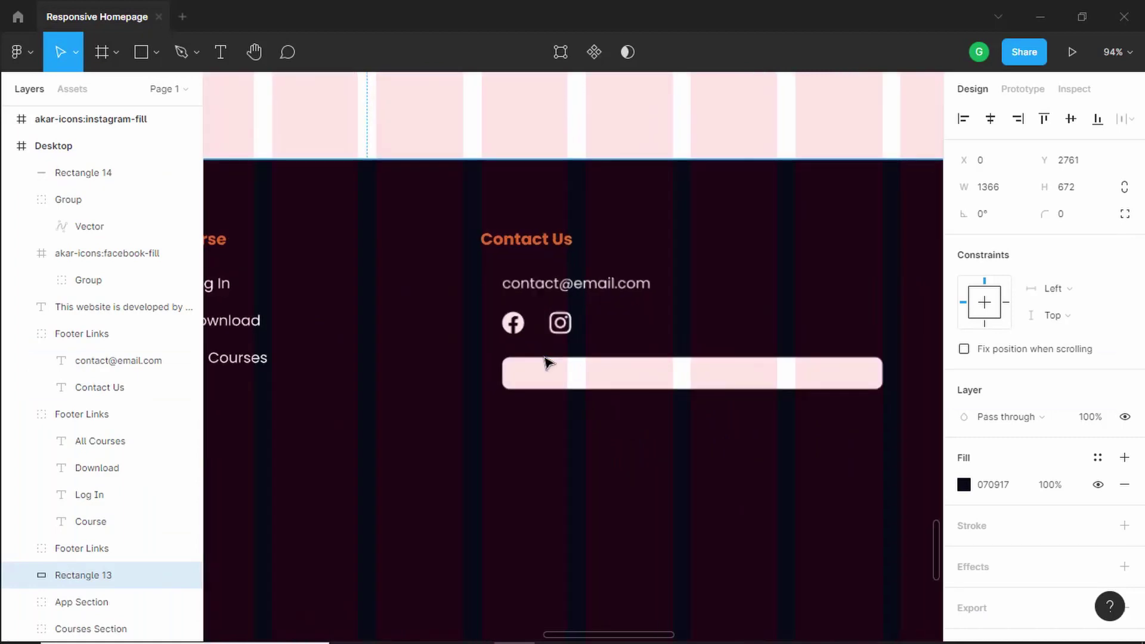
{"action": "left_click", "coordinate": [221, 53]}
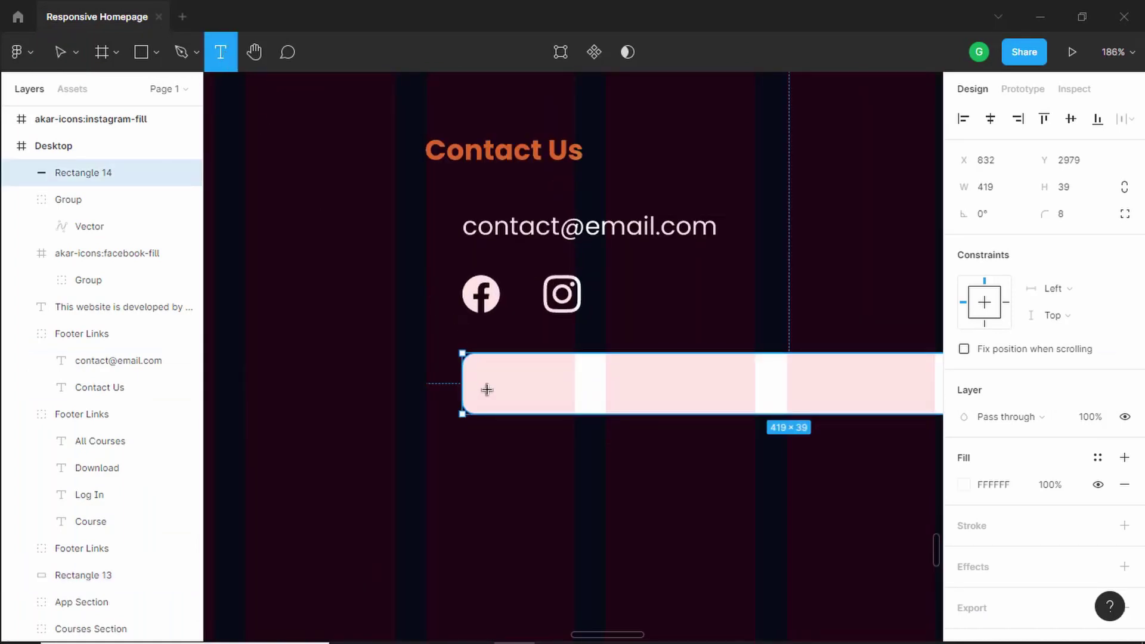
{"action": "left_click", "coordinate": [486, 387]}
{"action": "key", "text": "alt+Tab"}
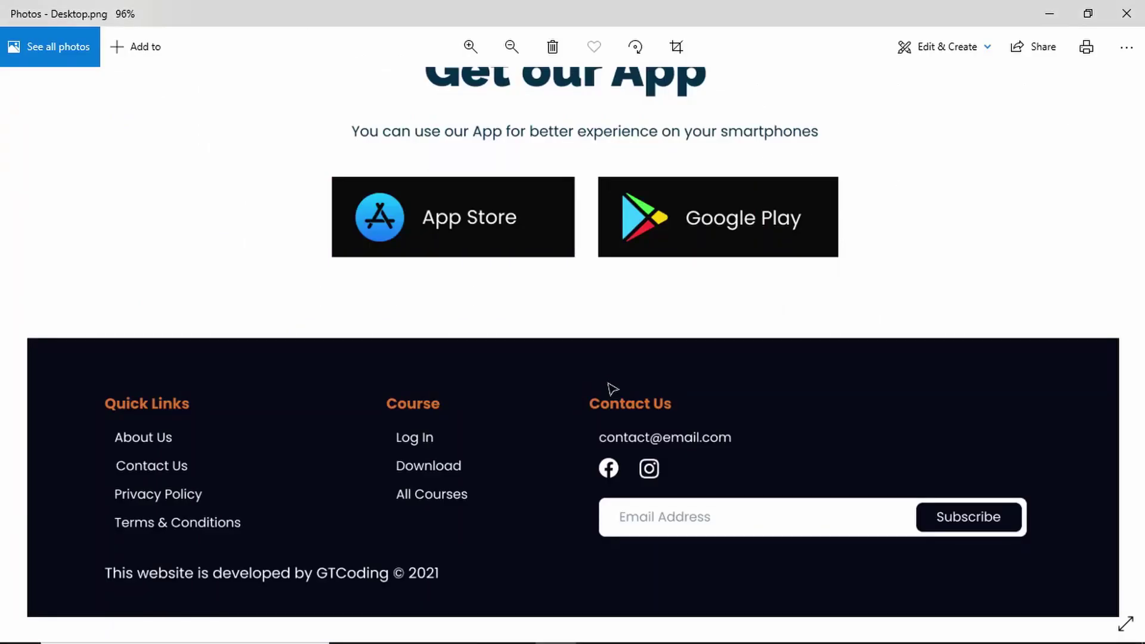
{"action": "key", "text": "alt+Tab"}
{"action": "type", "text": "E"}
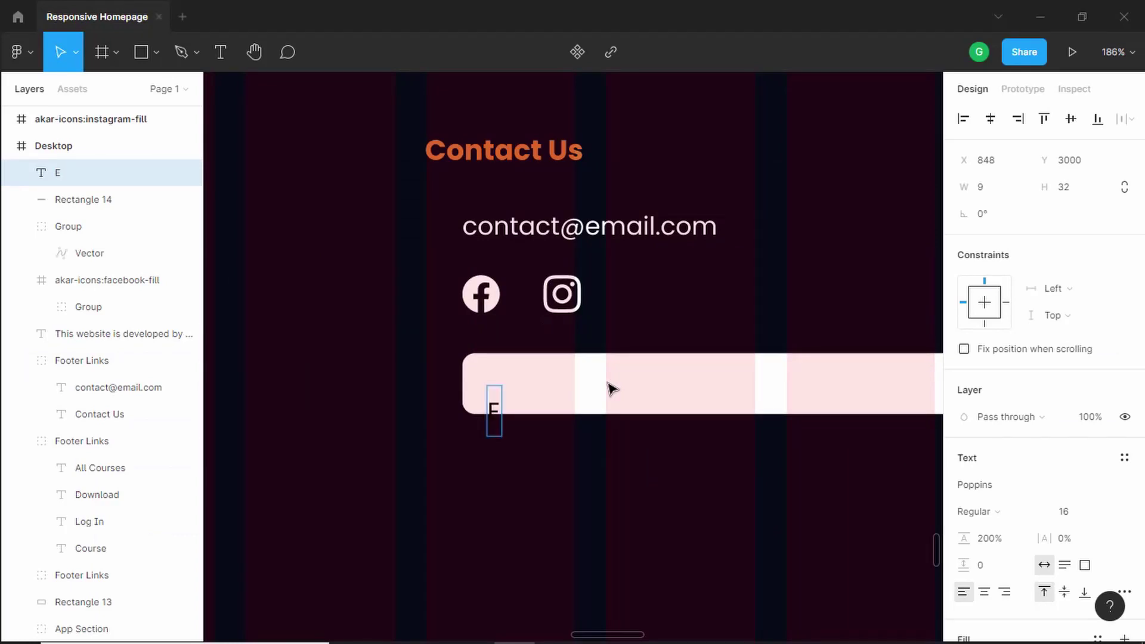
{"action": "type", "text": "Add"}
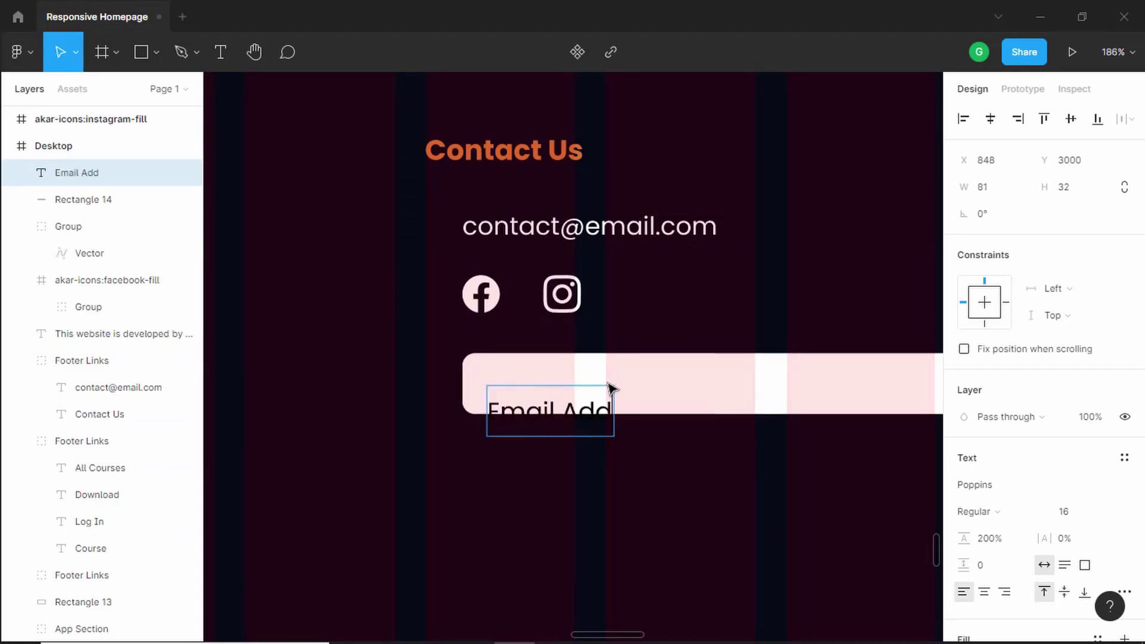
{"action": "type", "text": "ress"}
{"action": "key", "text": "Escape"}
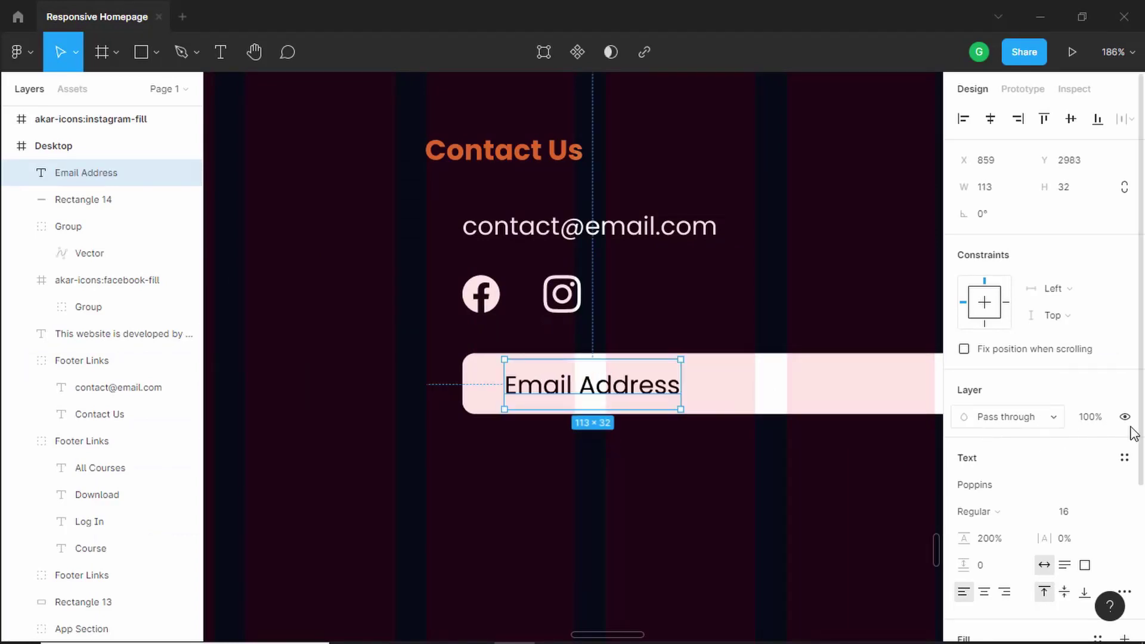
Set the Email Address placeholder's layer opacity to 50%.
{"action": "left_click", "coordinate": [1098, 419]}
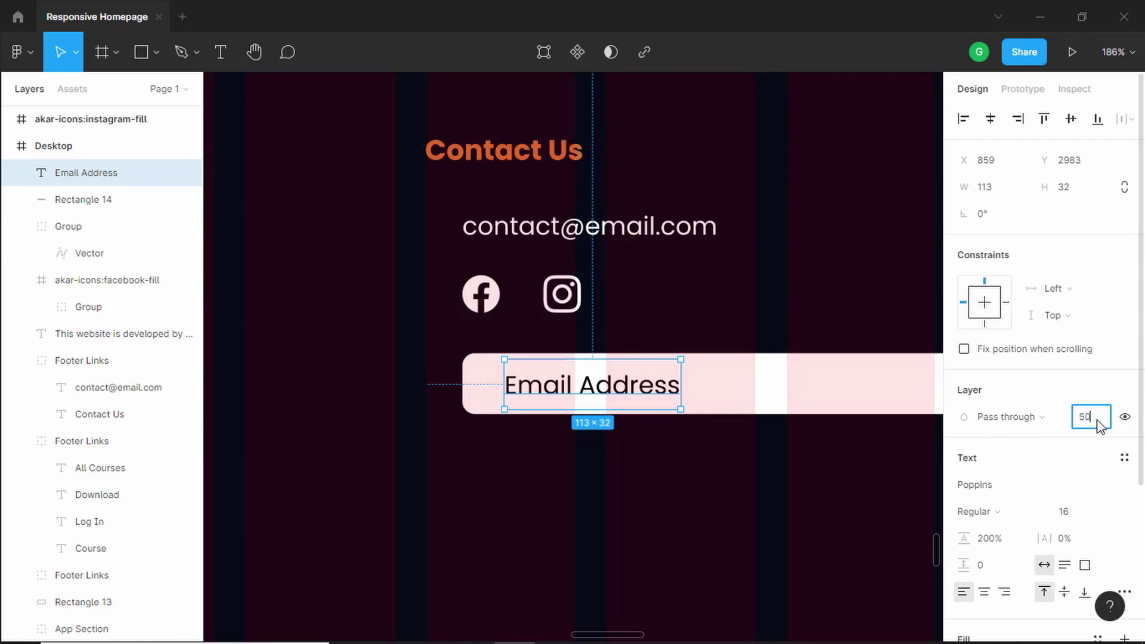
{"action": "key", "text": "Return"}
{"action": "key", "text": "alt+Tab"}
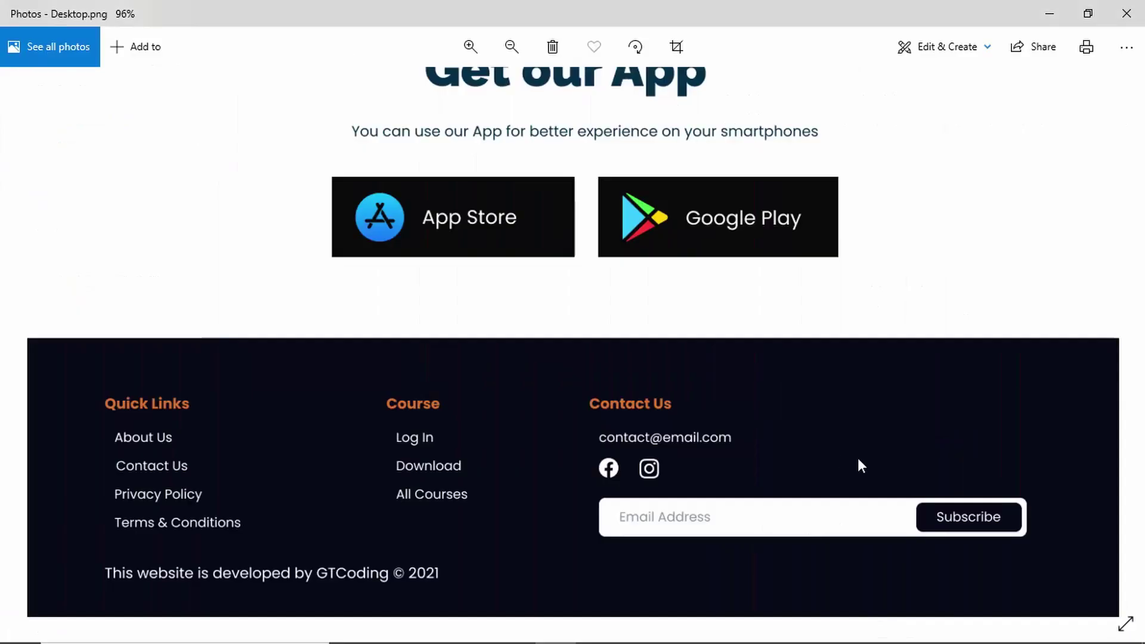
{"action": "key", "text": "alt+Tab"}
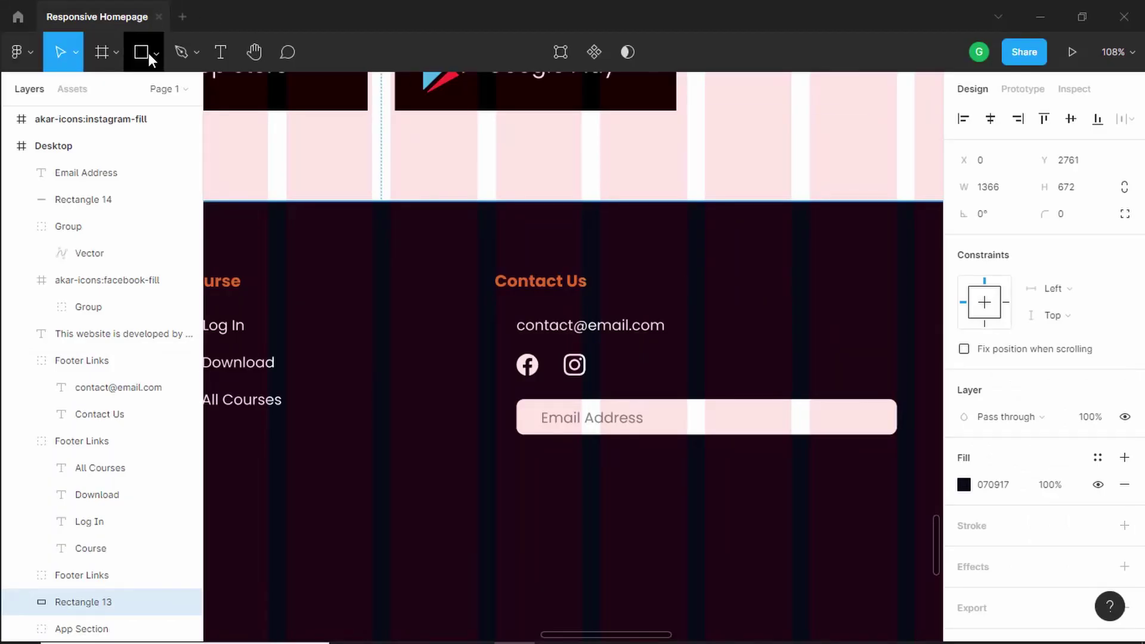
Draw a dark navy rectangle at the email field's right end, layered above the field.
{"action": "left_click", "coordinate": [143, 59]}
{"action": "left_click", "coordinate": [765, 411]}
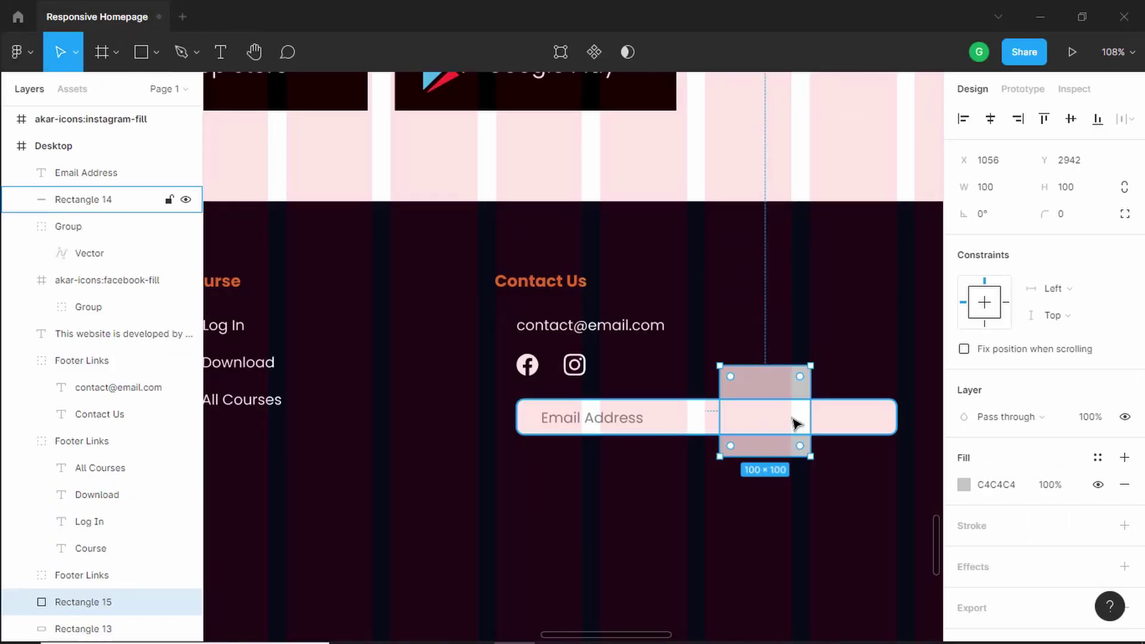
{"action": "left_click_drag", "start_coordinate": [765, 365], "coordinate": [764, 406]}
{"action": "scroll", "coordinate": [767, 412], "scroll_direction": "up", "scroll_amount": 2}
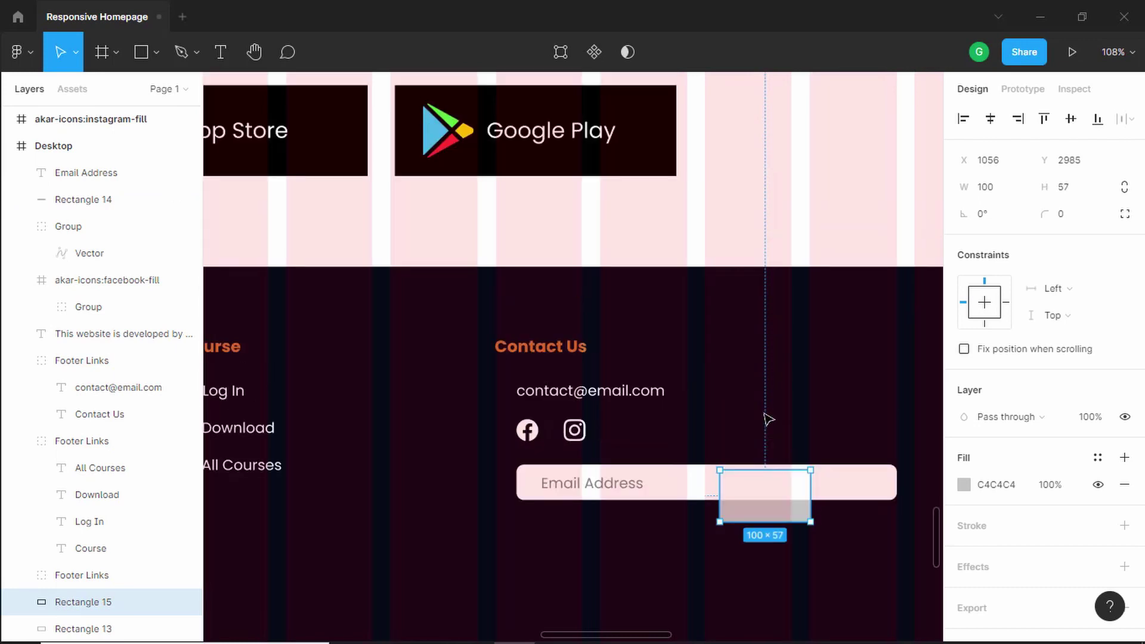
{"action": "scroll", "coordinate": [871, 476], "scroll_direction": "up", "scroll_amount": 3}
{"action": "left_click_drag", "start_coordinate": [708, 510], "coordinate": [837, 454]}
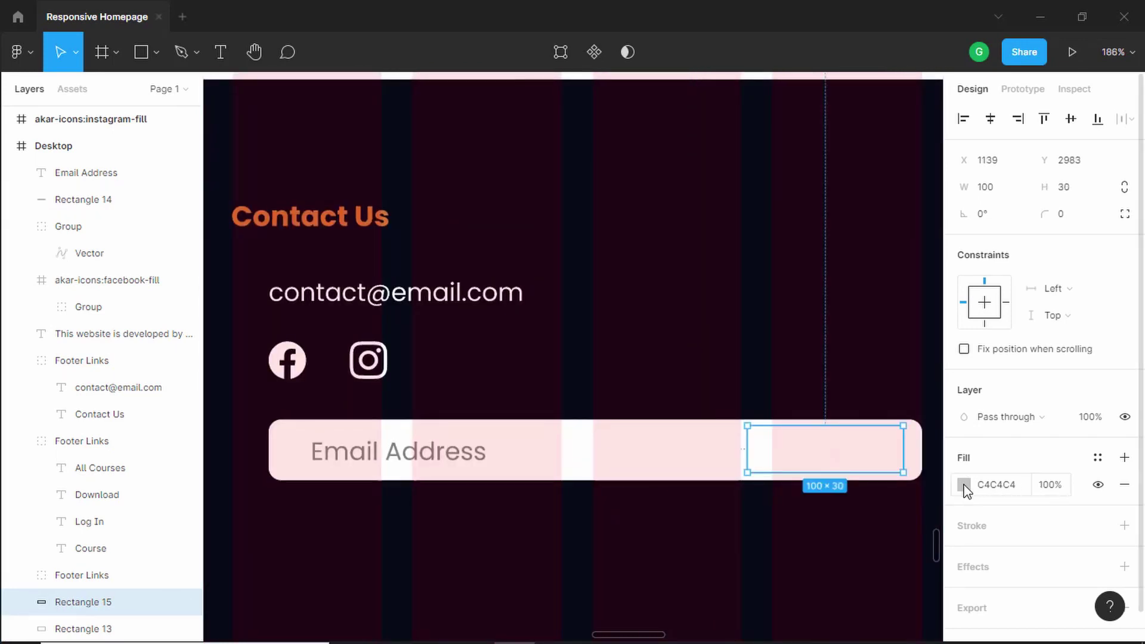
{"action": "left_click", "coordinate": [964, 485]}
{"action": "left_click", "coordinate": [786, 561]}
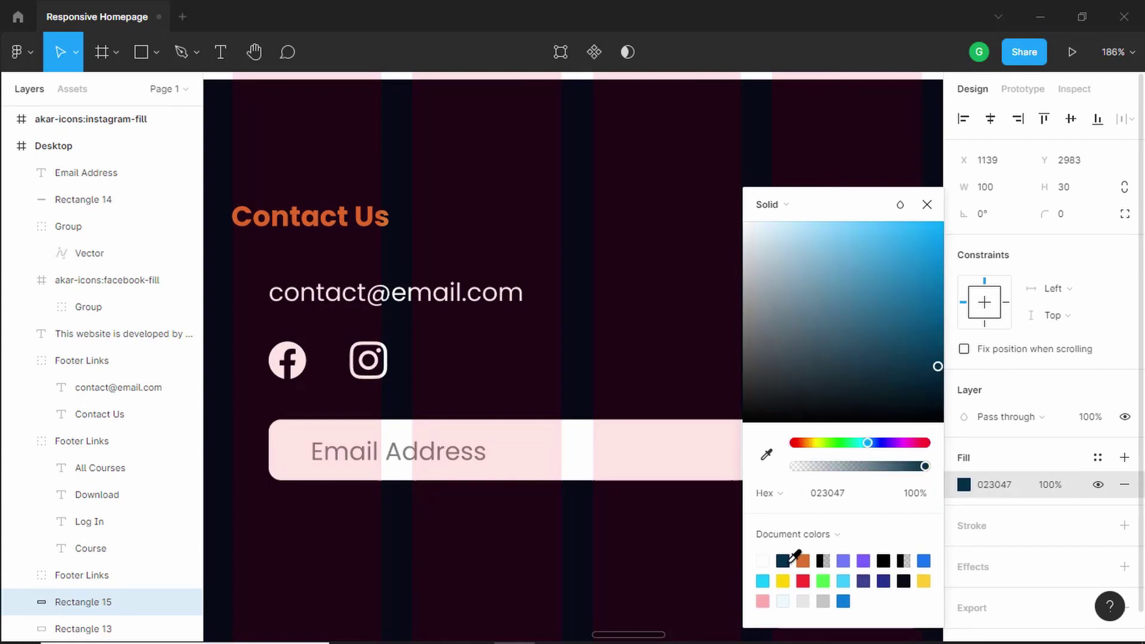
{"action": "left_click", "coordinate": [934, 207]}
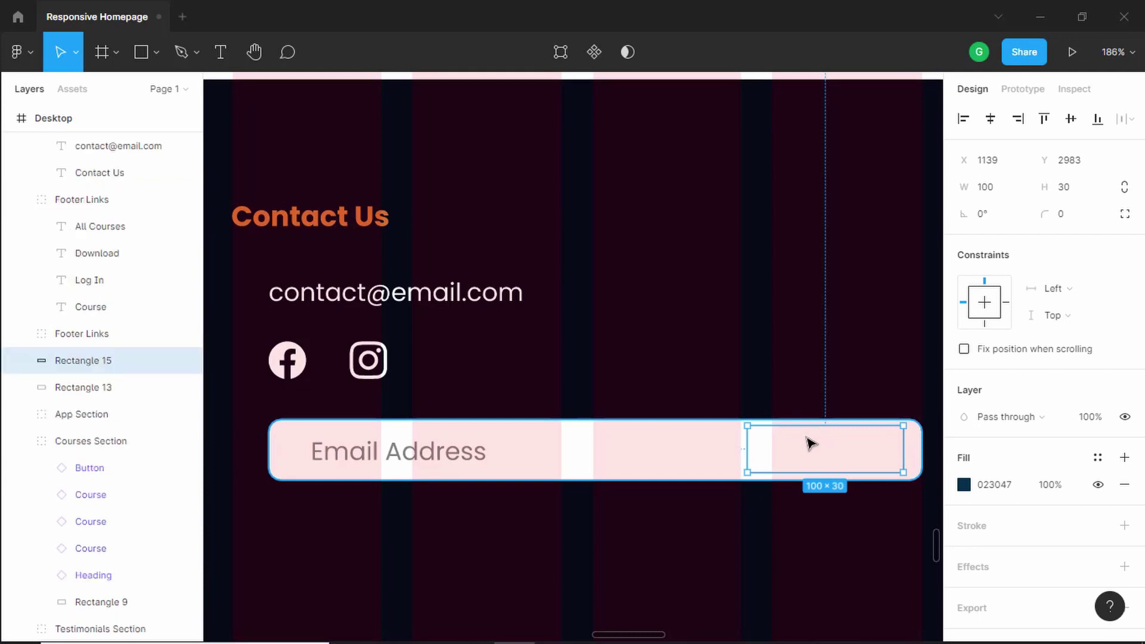
{"action": "key", "text": "ctrl+]"}
{"action": "key", "text": "ctrl+]"}
{"action": "key", "text": "ctrl+]"}
{"action": "key", "text": "ctrl+]"}
{"action": "key", "text": "ctrl+]"}
{"action": "key", "text": "ctrl+]"}
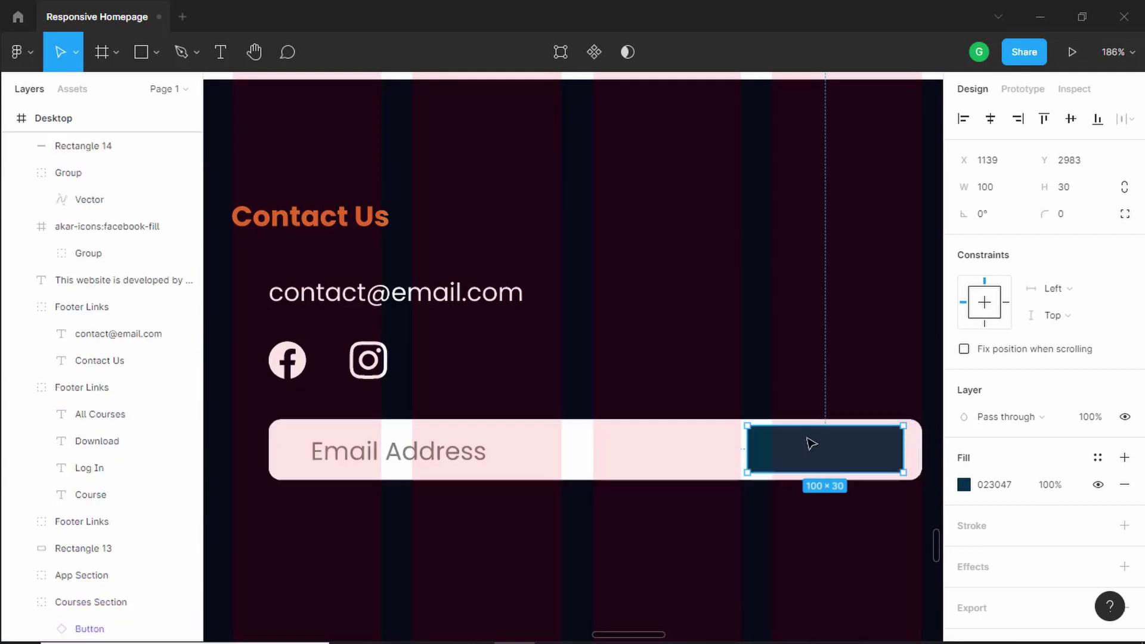
Give the button rectangle a corner radius of 8, then check it against the reference footer image.
{"action": "left_click", "coordinate": [1082, 222]}
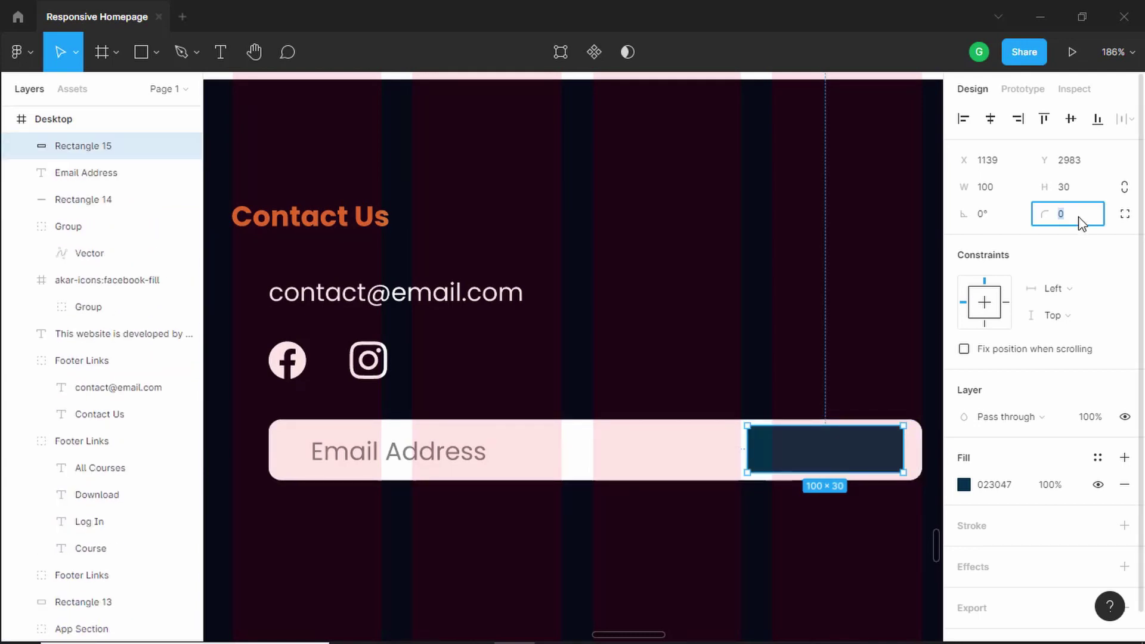
{"action": "type", "text": "8"}
{"action": "key", "text": "Return"}
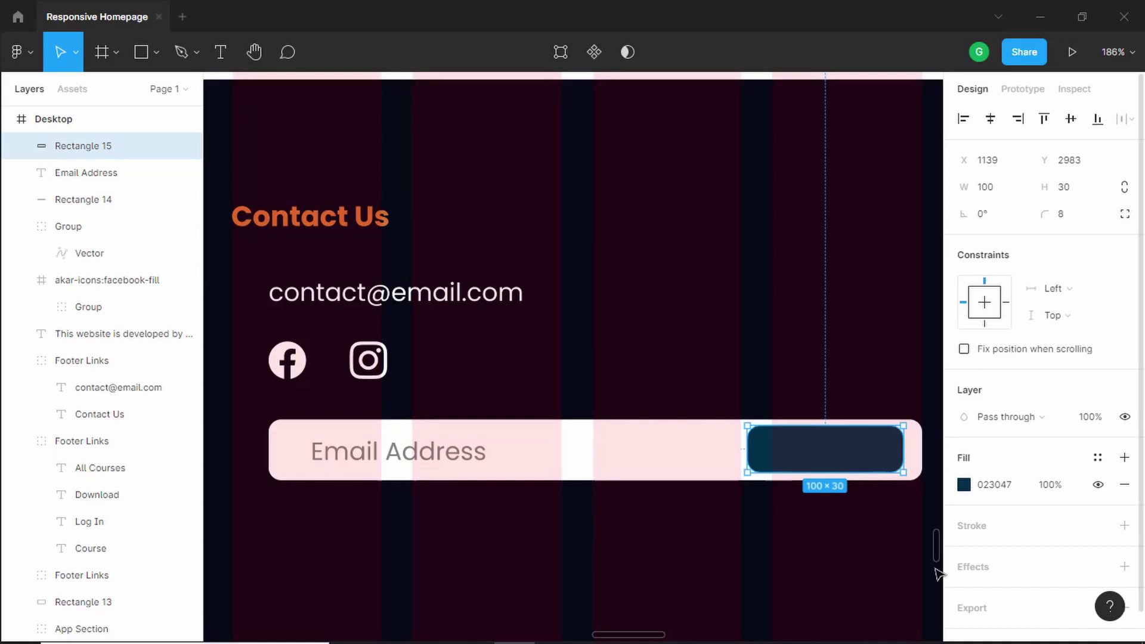
{"action": "key", "text": "alt+Tab"}
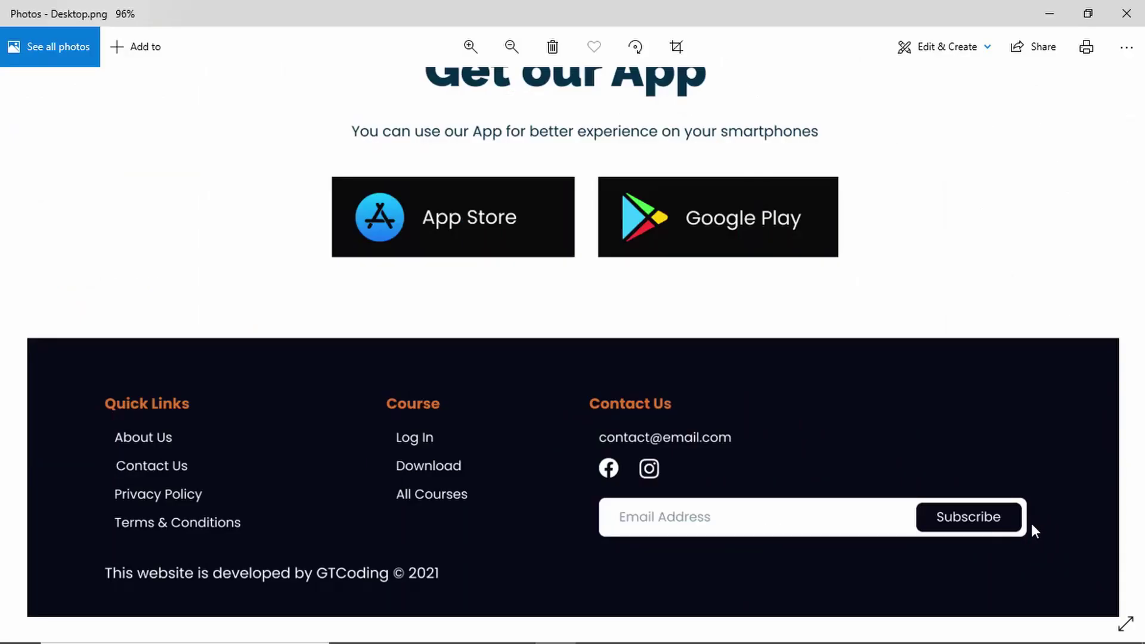
{"action": "key", "text": "alt+Tab"}
{"action": "scroll", "coordinate": [504, 385], "scroll_direction": "down", "scroll_amount": 3}
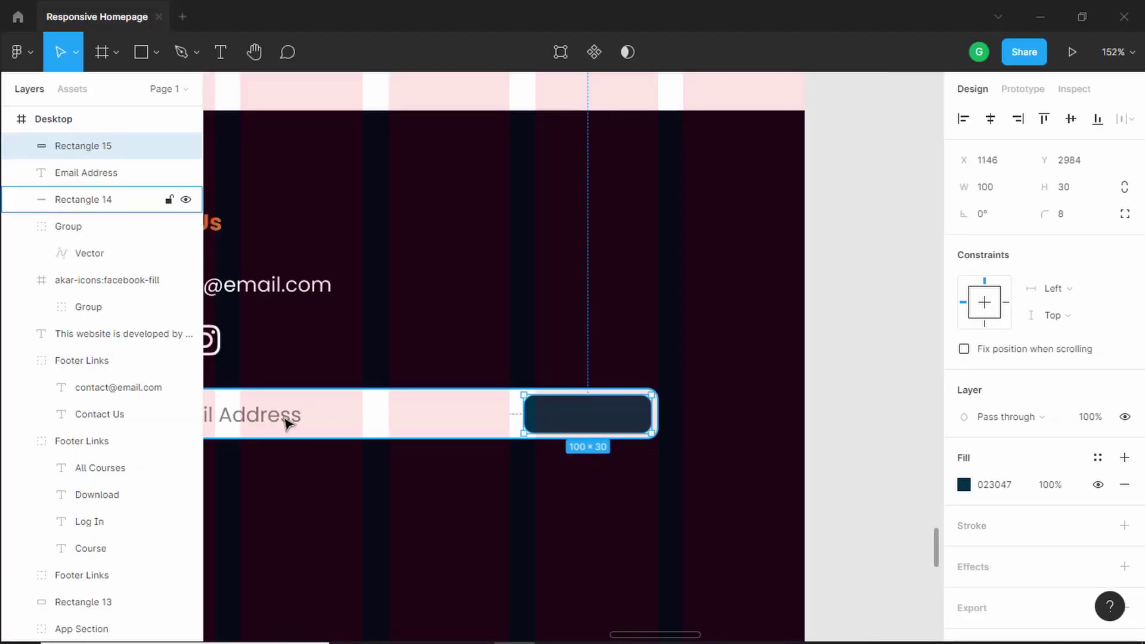
Duplicate the Email Address text onto the button, retype it as 'Subscribe', and stack it above the button.
{"action": "left_click_drag", "start_coordinate": [273, 422], "coordinate": [616, 422], "text": "alt"}
{"action": "double_click", "coordinate": [540, 413]}
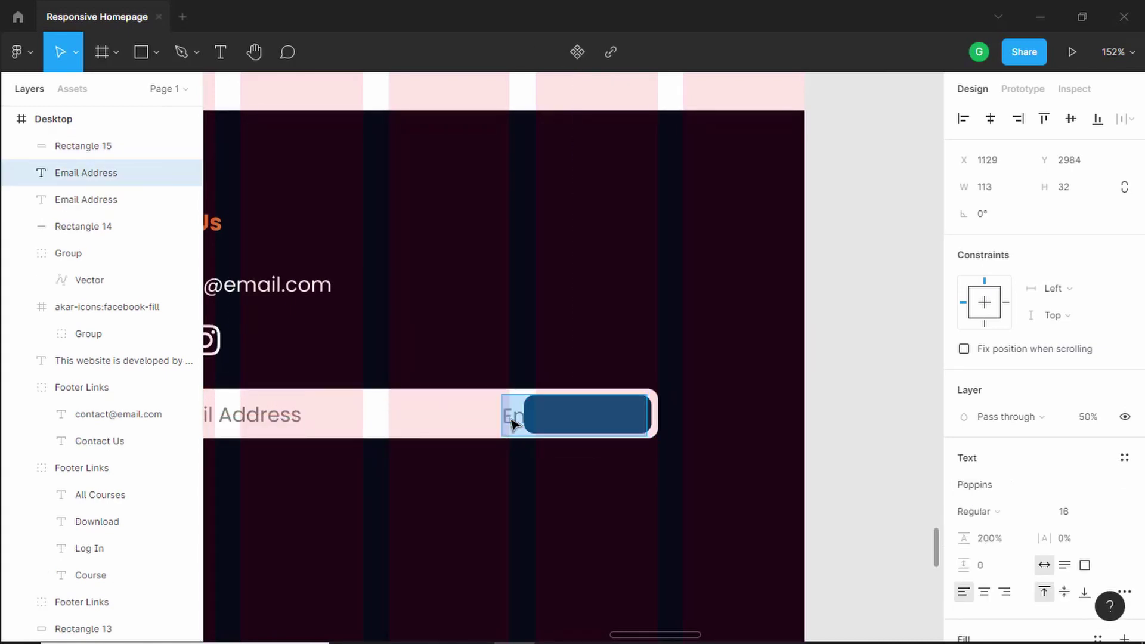
{"action": "type", "text": "Subscribe"}
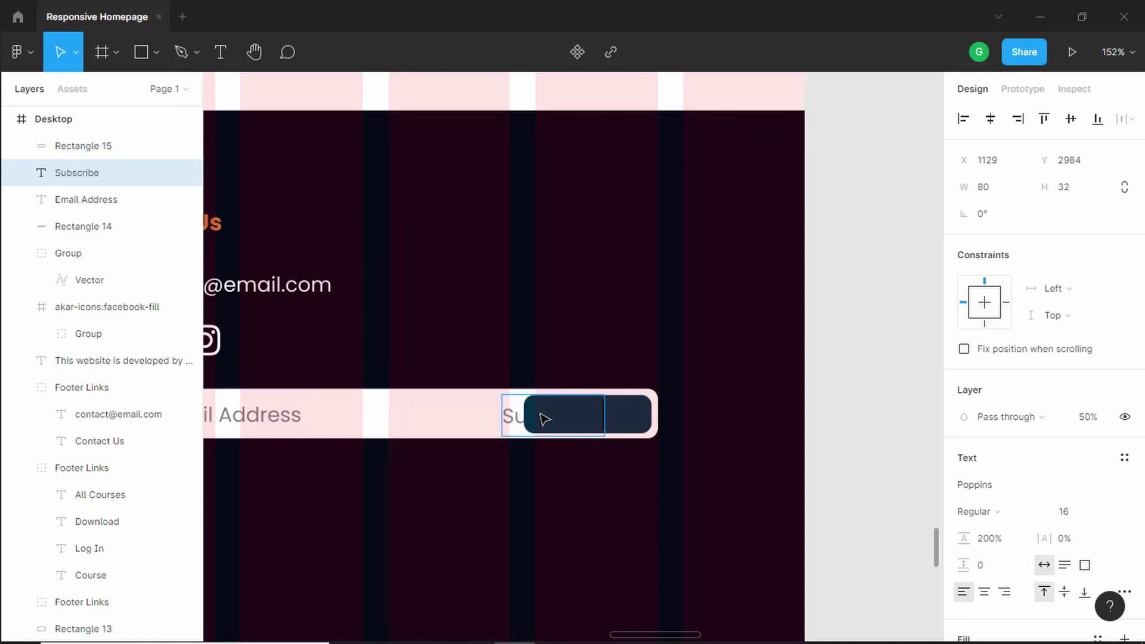
{"action": "key", "text": "Escape"}
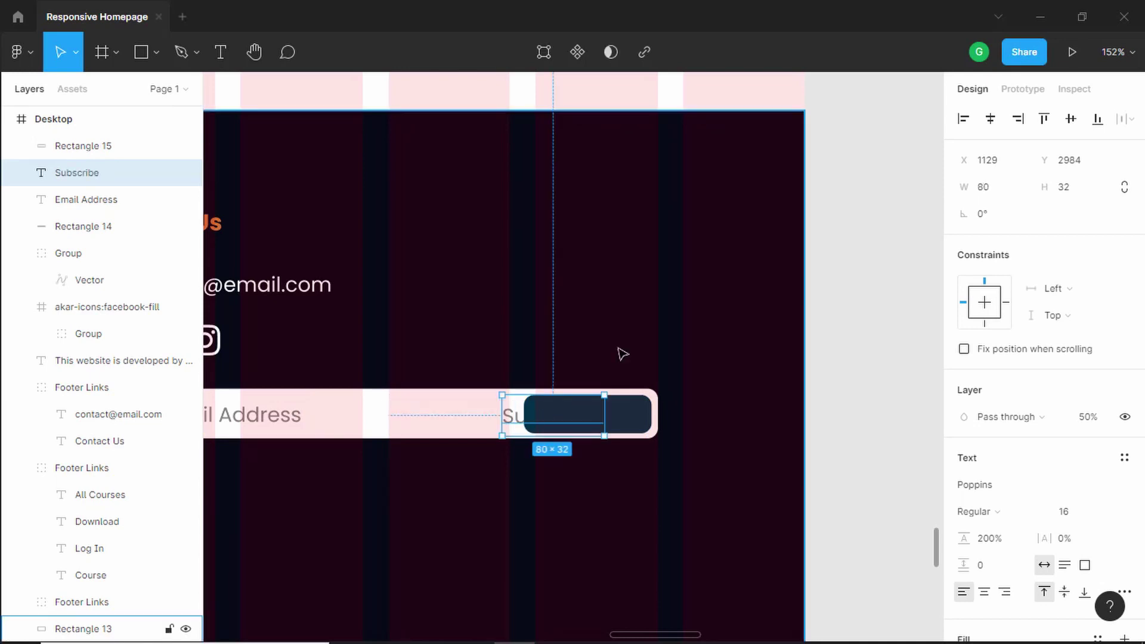
{"action": "left_click_drag", "start_coordinate": [84, 181], "coordinate": [87, 144]}
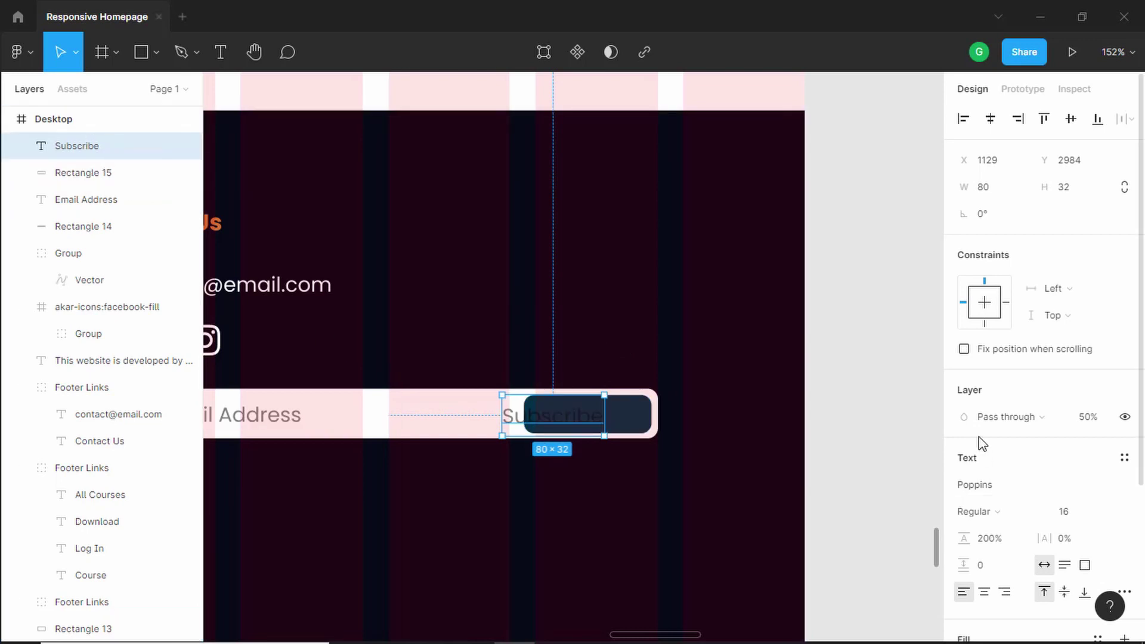
Make the Subscribe text white (FFFFFF) at 100% opacity.
{"action": "scroll", "coordinate": [979, 442], "scroll_direction": "down", "scroll_amount": 4}
{"action": "left_click", "coordinate": [993, 455]}
{"action": "left_click", "coordinate": [964, 455]}
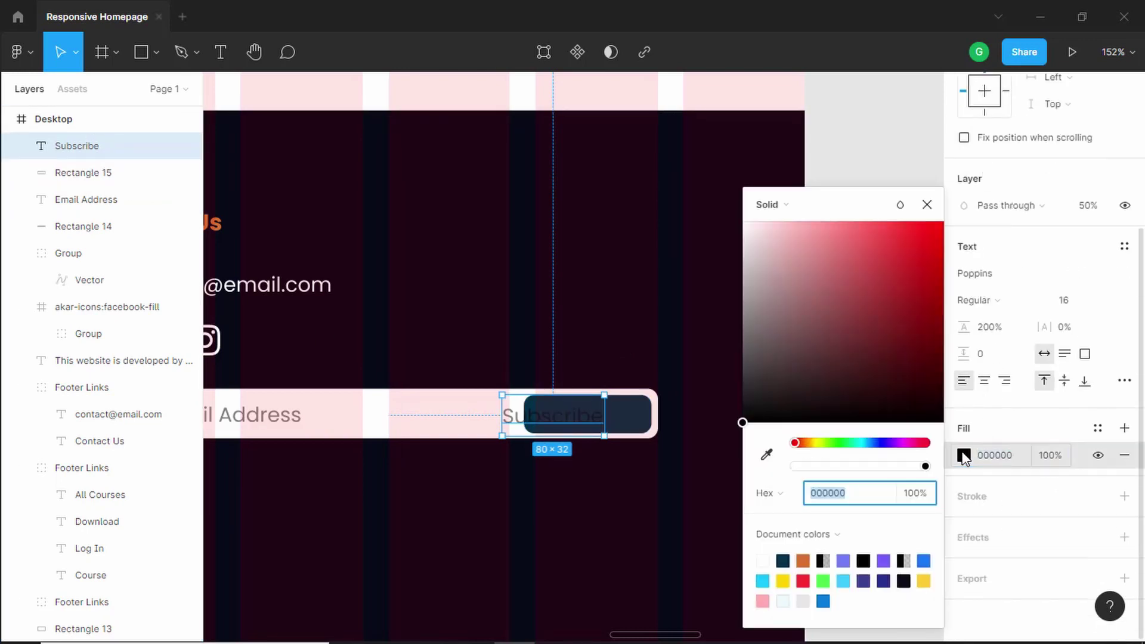
{"action": "type", "text": "FFFFFF"}
{"action": "key", "text": "Return"}
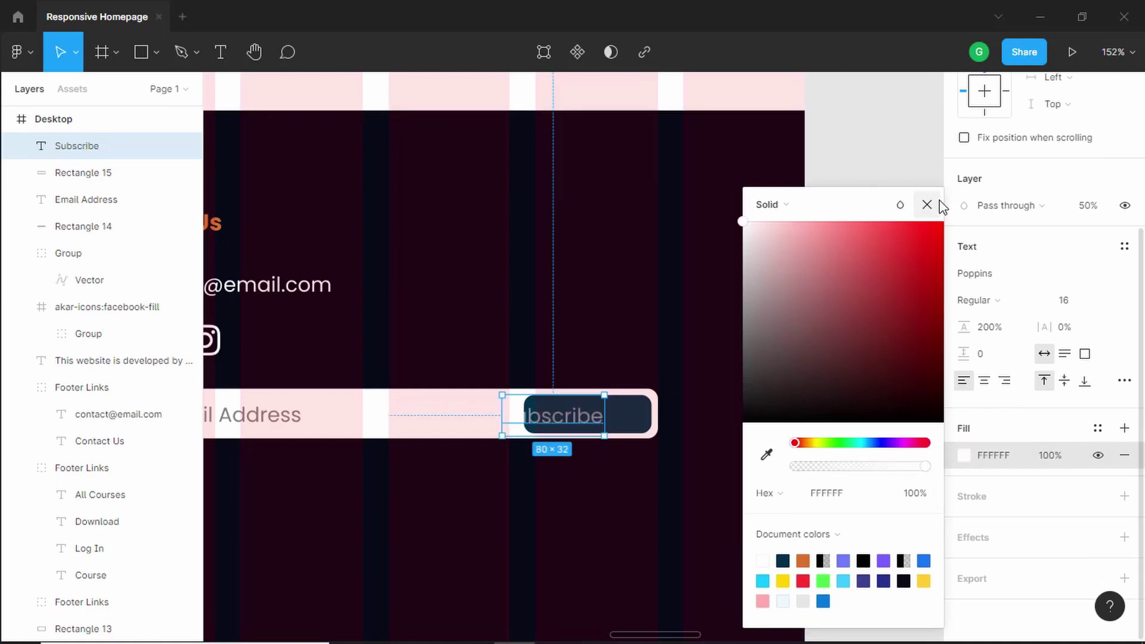
{"action": "left_click", "coordinate": [927, 204]}
{"action": "scroll", "coordinate": [1077, 328], "scroll_direction": "up", "scroll_amount": 3}
{"action": "left_click", "coordinate": [1088, 373]}
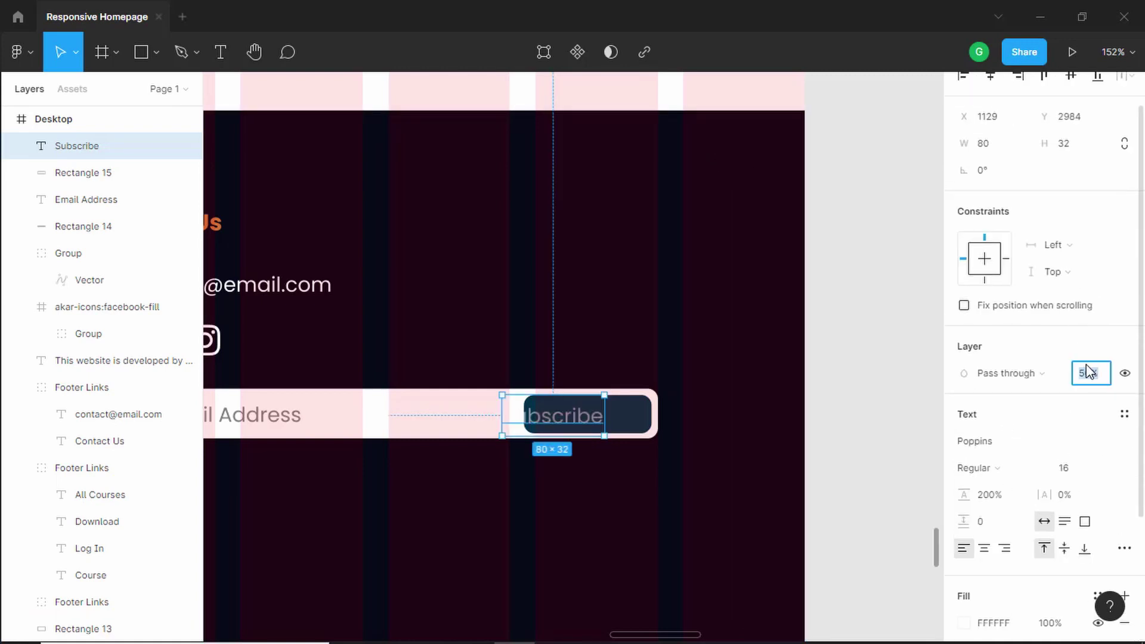
{"action": "key", "text": "Return"}
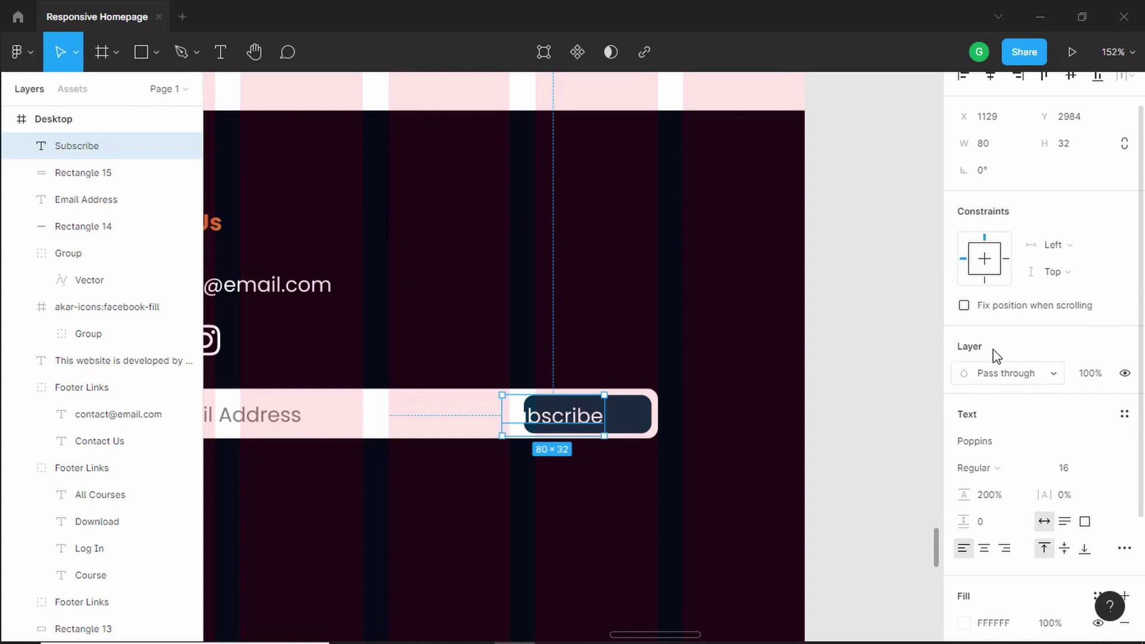
Widen the button rectangle leftward so the whole word Subscribe fits inside.
{"action": "left_click", "coordinate": [632, 415]}
{"action": "scroll", "coordinate": [632, 416], "scroll_direction": "up", "scroll_amount": 3}
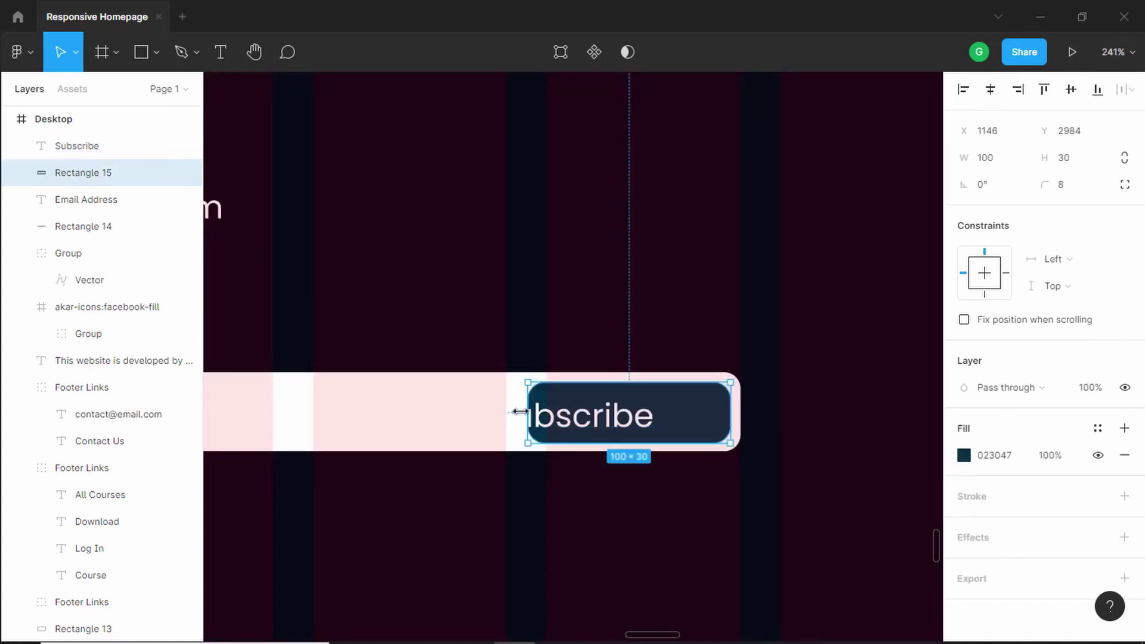
{"action": "left_click_drag", "start_coordinate": [528, 416], "coordinate": [458, 416]}
{"action": "left_click", "coordinate": [561, 418]}
{"action": "left_click", "coordinate": [677, 471]}
{"action": "scroll", "coordinate": [677, 411], "scroll_direction": "down", "scroll_amount": 10}
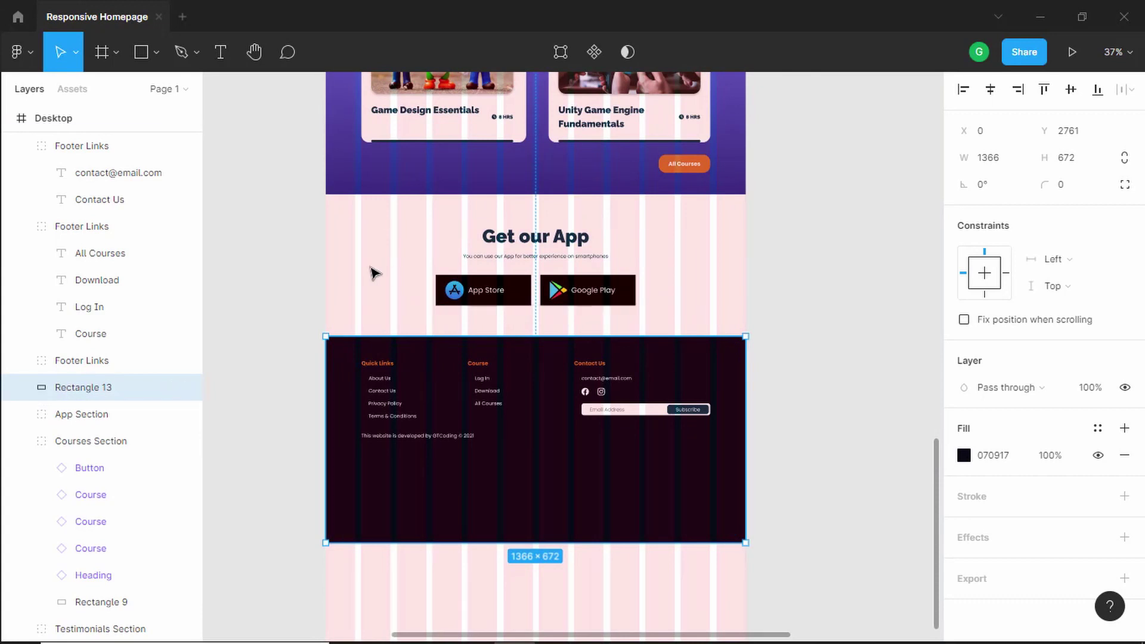
Hide the Desktop frame's column layout grid and shift the Course links column slightly left.
{"action": "key", "text": "Escape"}
{"action": "left_click", "coordinate": [1098, 347]}
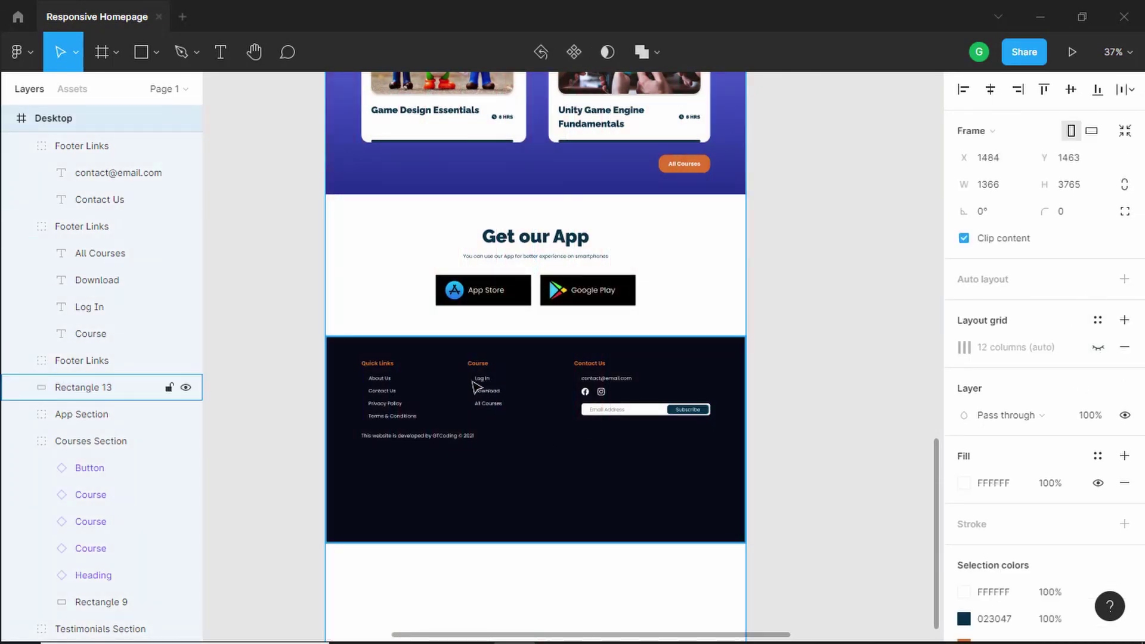
{"action": "scroll", "coordinate": [394, 406], "scroll_direction": "up", "scroll_amount": 10}
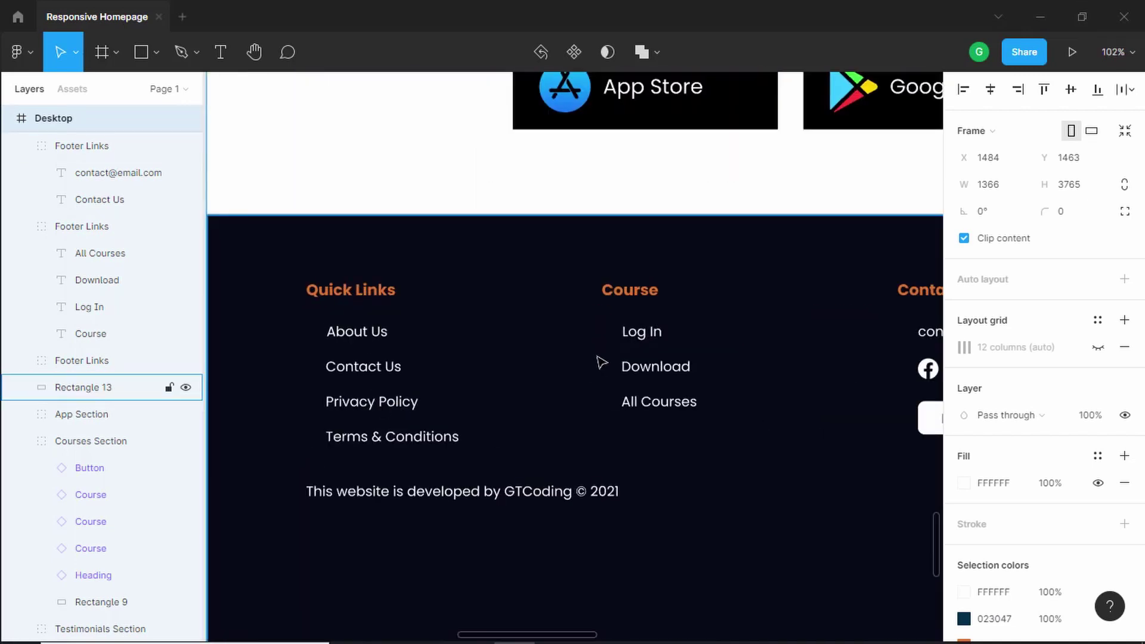
{"action": "left_click_drag", "start_coordinate": [656, 340], "coordinate": [626, 340]}
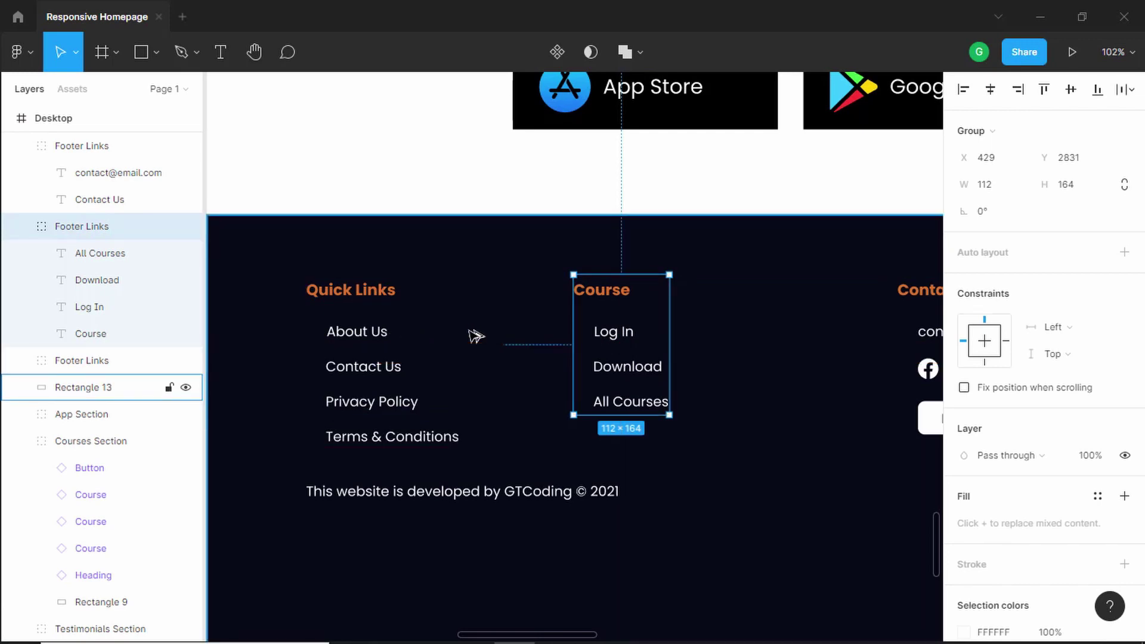
{"action": "key", "text": "alt+Left"}
{"action": "key", "text": "alt+Left"}
{"action": "key", "text": "alt+Left"}
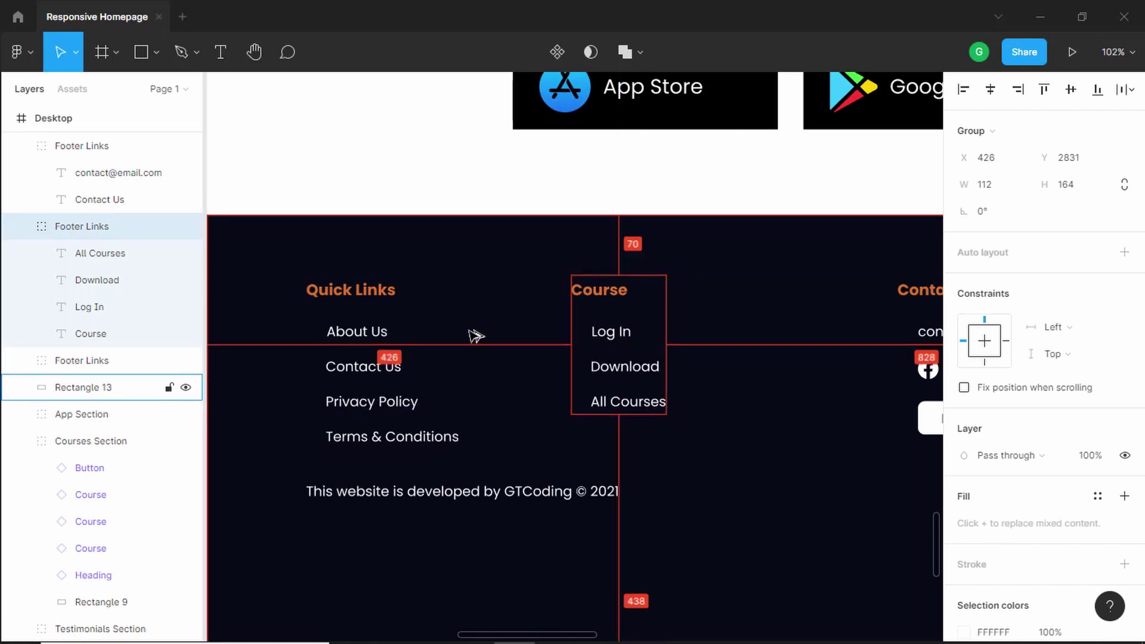
{"action": "scroll", "coordinate": [557, 335], "scroll_direction": "down", "scroll_amount": 4}
Ungroup the Contact Us heading group and regroup all contact column layers together.
{"action": "left_click", "coordinate": [793, 313]}
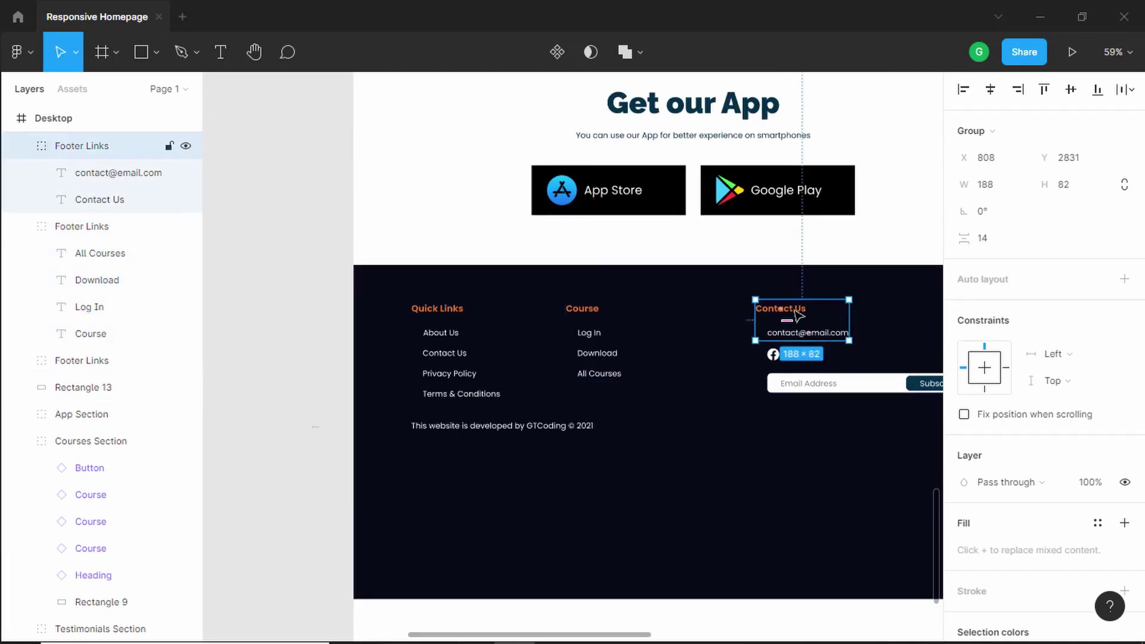
{"action": "scroll", "coordinate": [877, 380], "scroll_direction": "up", "scroll_amount": 2}
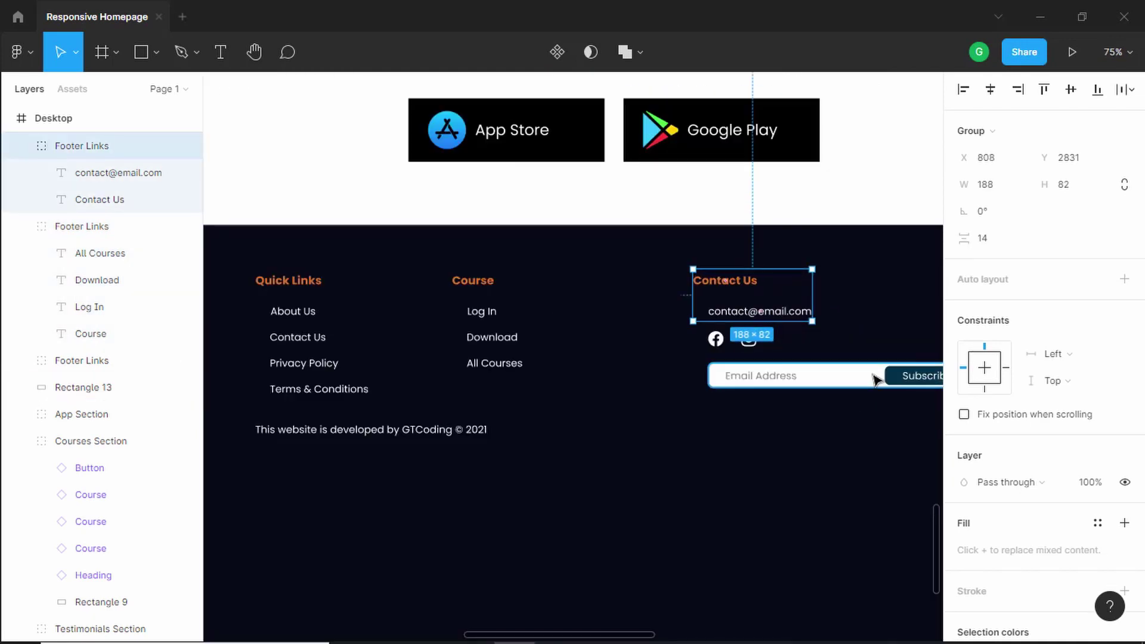
{"action": "right_click", "coordinate": [722, 293]}
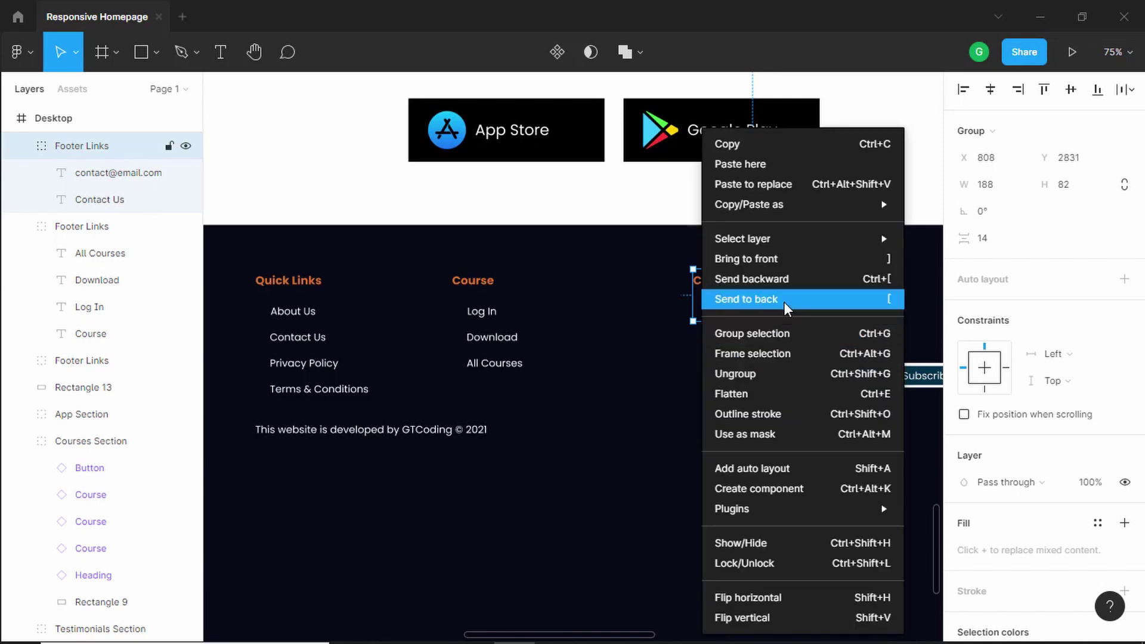
{"action": "left_click", "coordinate": [735, 373]}
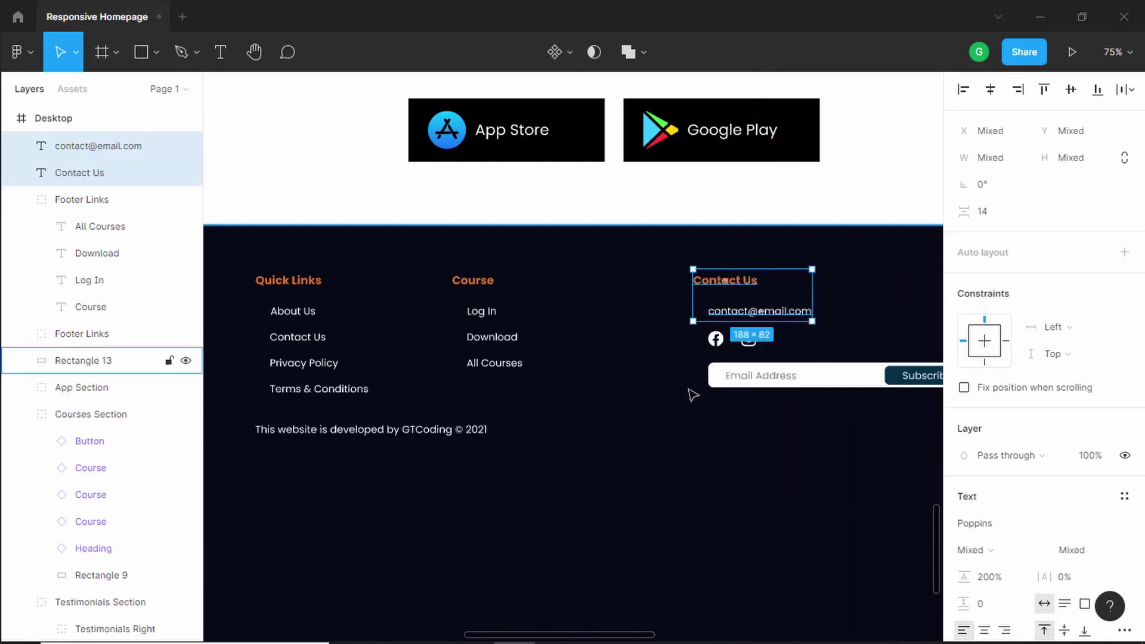
{"action": "left_click", "coordinate": [688, 397]}
{"action": "scroll", "coordinate": [686, 399], "scroll_direction": "down", "scroll_amount": 1}
{"action": "scroll", "coordinate": [716, 399], "scroll_direction": "down", "scroll_amount": 1}
{"action": "scroll", "coordinate": [750, 399], "scroll_direction": "down", "scroll_amount": 3}
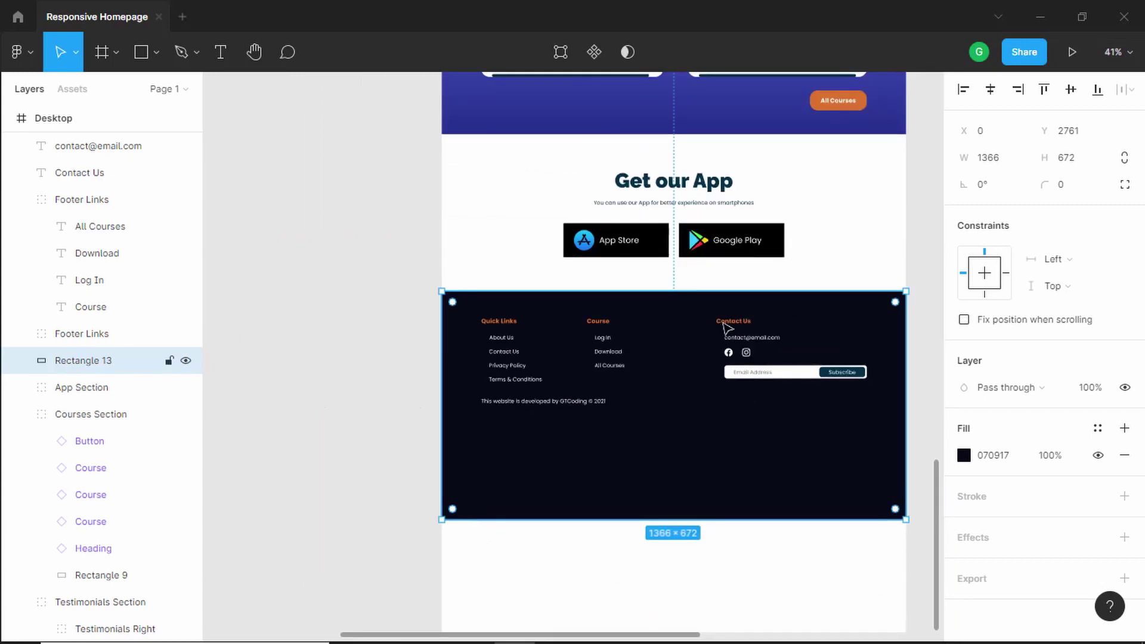
{"action": "left_click", "coordinate": [743, 328]}
{"action": "left_click_drag", "start_coordinate": [744, 327], "coordinate": [767, 345]}
{"action": "scroll", "coordinate": [764, 343], "scroll_direction": "up", "scroll_amount": 3}
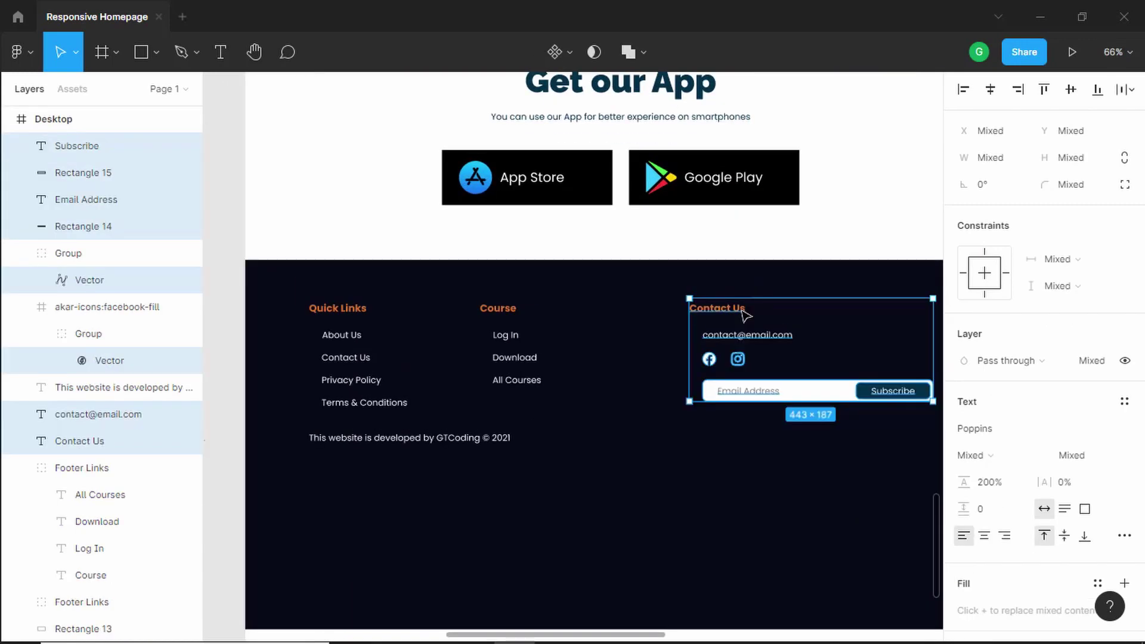
{"action": "key", "text": "ctrl+g"}
Move the contact block group left within the footer.
{"action": "left_click", "coordinate": [729, 286]}
{"action": "left_click", "coordinate": [728, 318]}
{"action": "left_click_drag", "start_coordinate": [727, 318], "coordinate": [663, 318]}
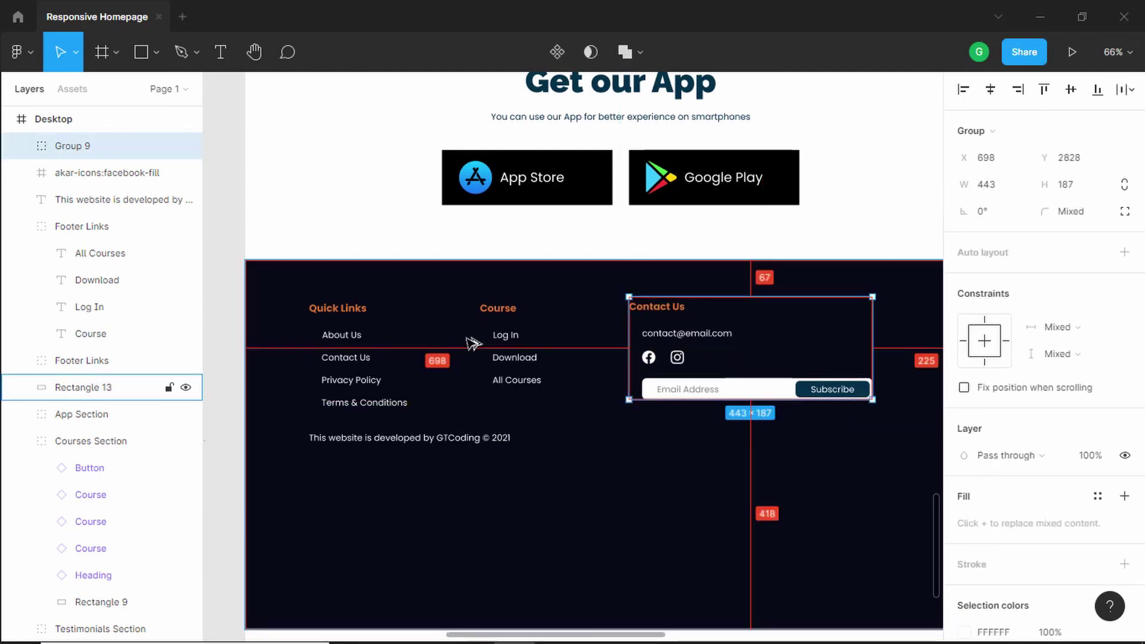
{"action": "left_click", "coordinate": [573, 358]}
{"action": "scroll", "coordinate": [680, 407], "scroll_direction": "up", "scroll_amount": 1}
Widen the email field rectangle from 419 to 521.
{"action": "left_click", "coordinate": [680, 407]}
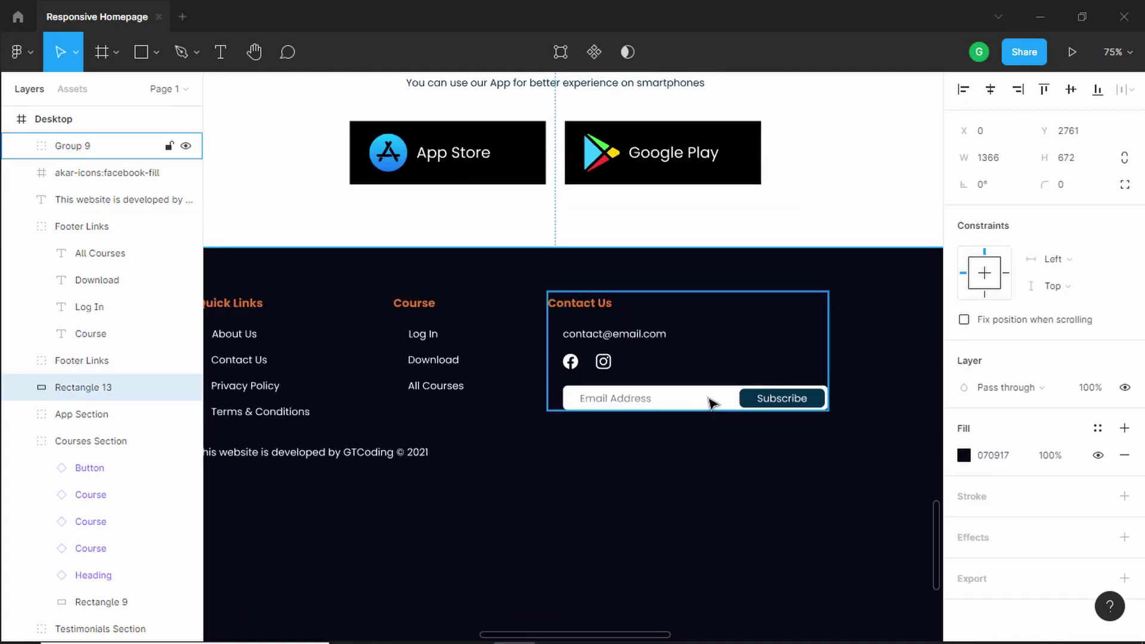
{"action": "double_click", "coordinate": [680, 407]}
{"action": "scroll", "coordinate": [767, 406], "scroll_direction": "down", "scroll_amount": 2}
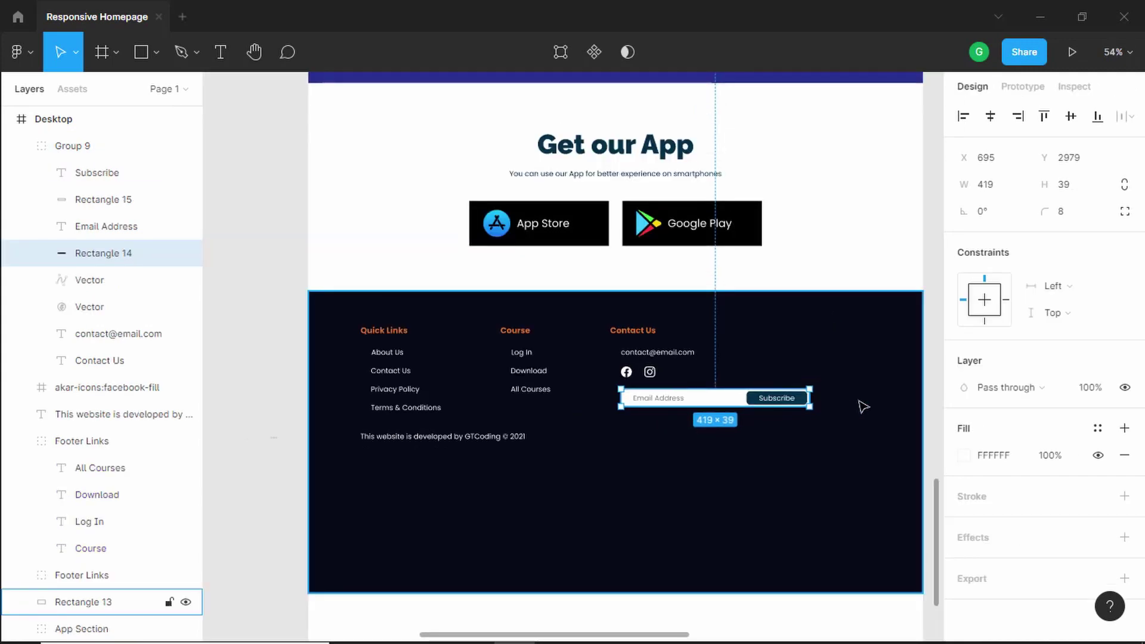
{"action": "scroll", "coordinate": [861, 400], "scroll_direction": "up", "scroll_amount": 3}
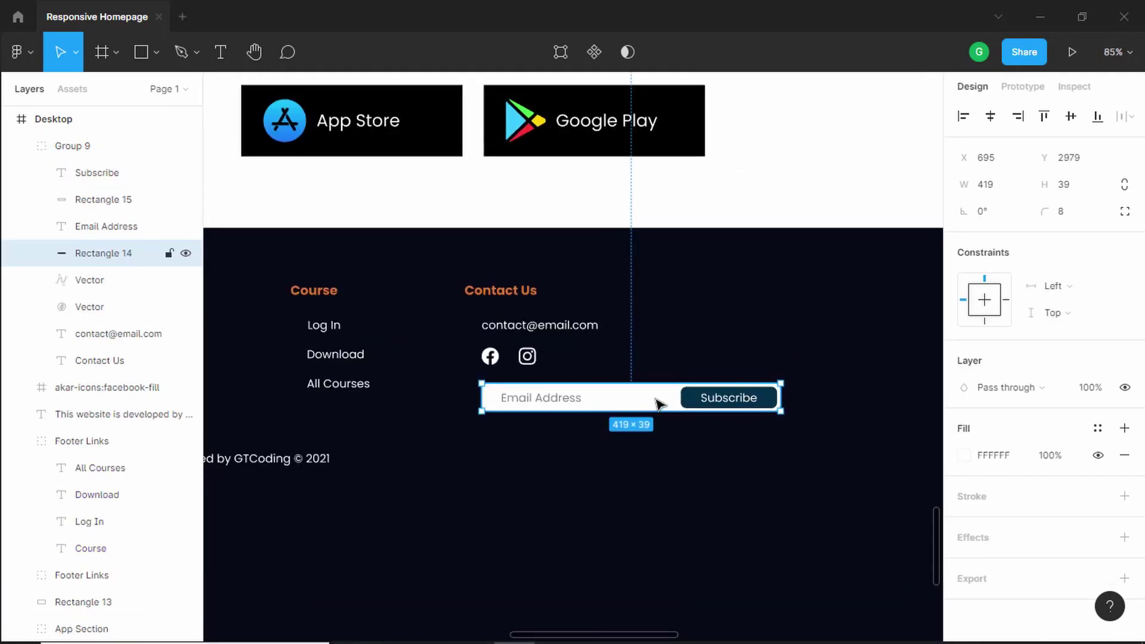
{"action": "double_click", "coordinate": [659, 405]}
{"action": "key", "text": "Escape"}
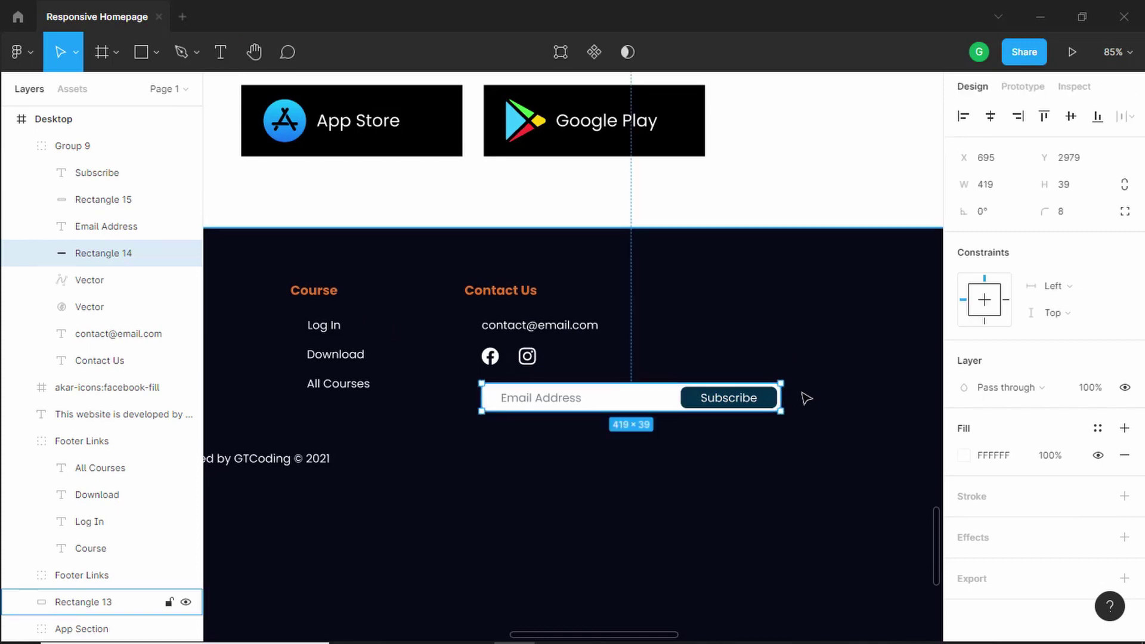
{"action": "left_click_drag", "start_coordinate": [780, 398], "coordinate": [854, 397]}
Move the Subscribe text and its button rectangle together to the email field's right end.
{"action": "left_click", "coordinate": [764, 403]}
{"action": "scroll", "coordinate": [764, 404], "scroll_direction": "up", "scroll_amount": 3}
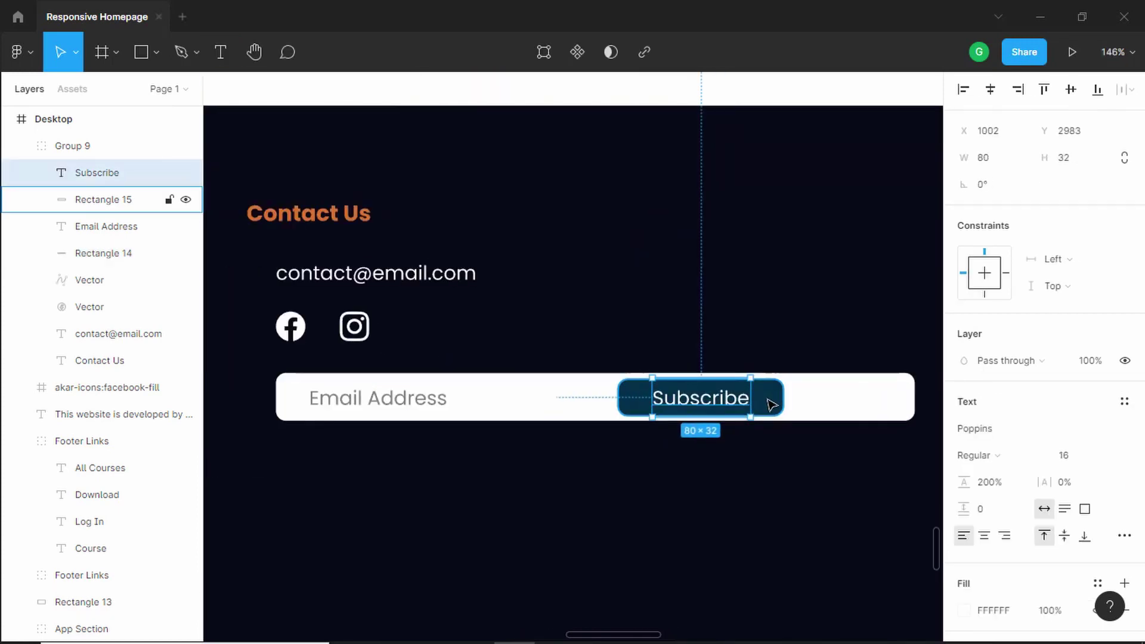
{"action": "left_click", "coordinate": [773, 405], "text": "shift"}
{"action": "left_click_drag", "start_coordinate": [636, 406], "coordinate": [759, 405]}
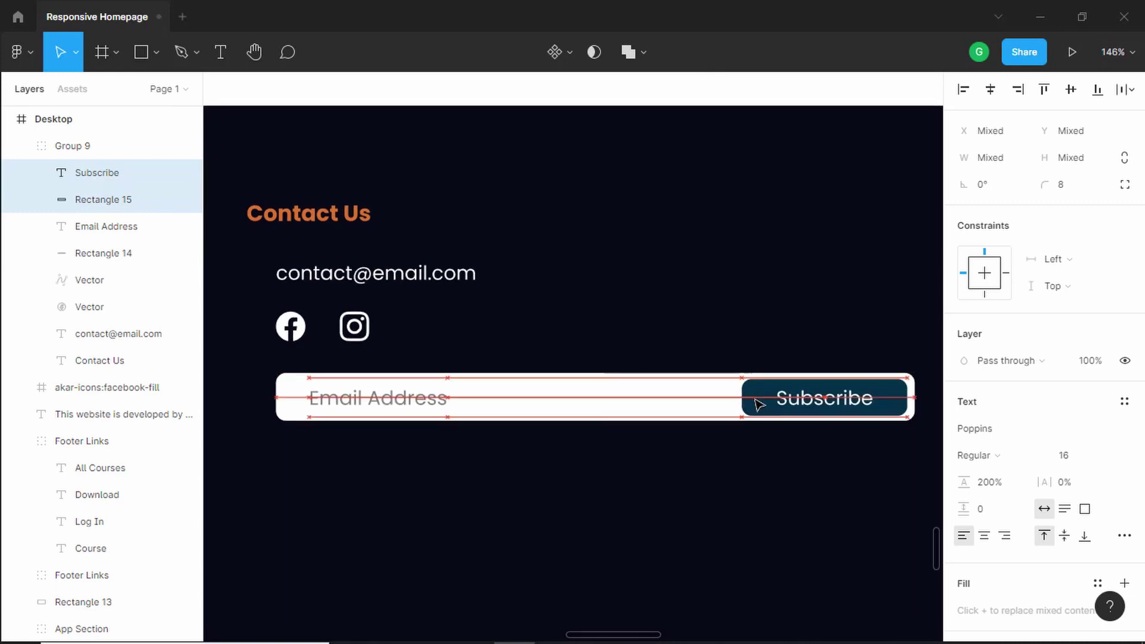
{"action": "scroll", "coordinate": [759, 405], "scroll_direction": "down", "scroll_amount": 10}
{"action": "left_click", "coordinate": [567, 424]}
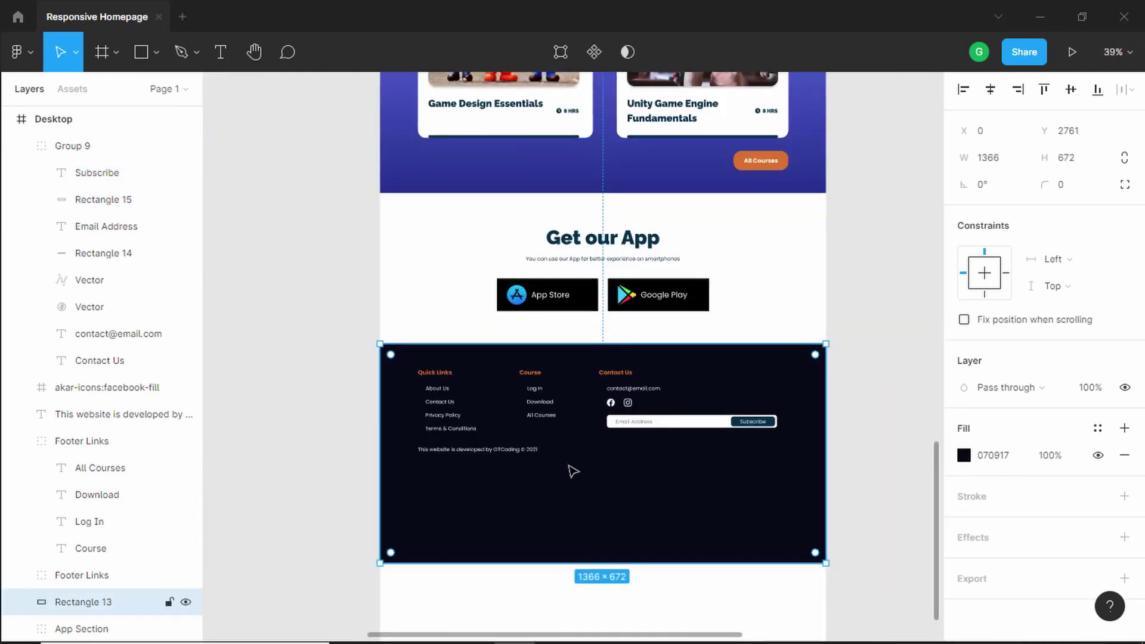
Shorten the dark footer background rectangle to 409 high.
{"action": "scroll", "coordinate": [541, 515], "scroll_direction": "down", "scroll_amount": 3}
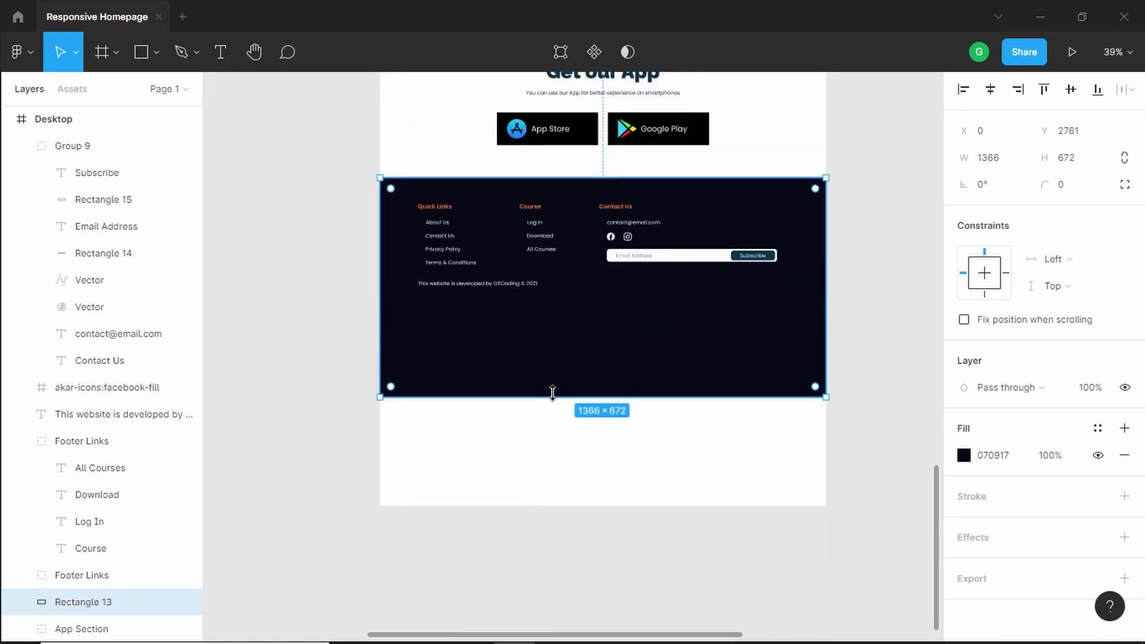
{"action": "left_click_drag", "start_coordinate": [553, 392], "coordinate": [552, 317]}
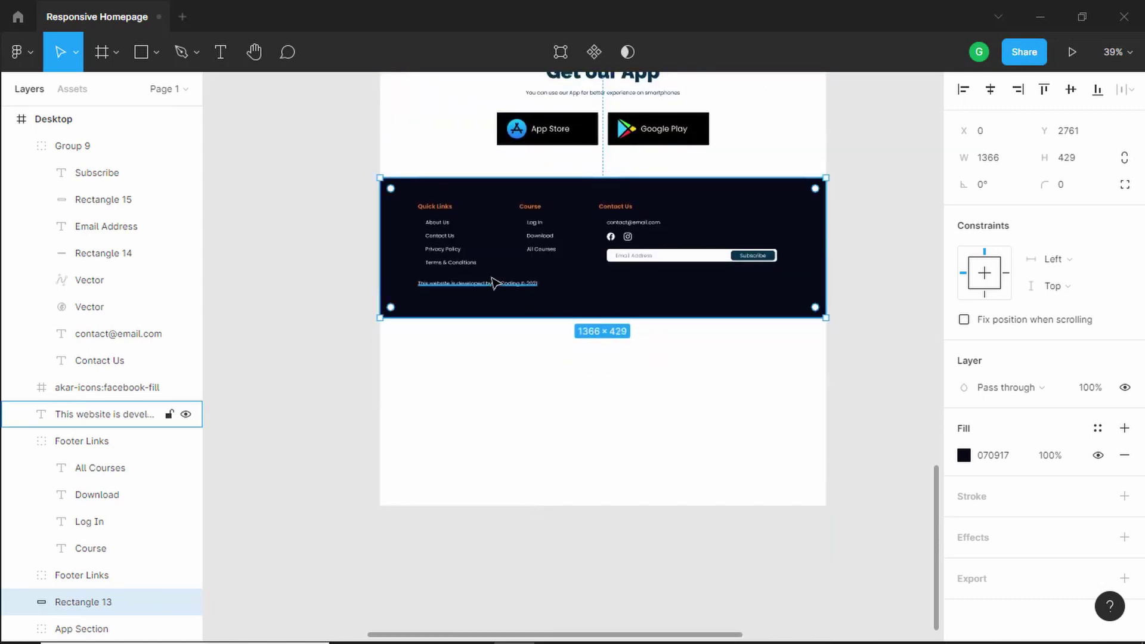
{"action": "scroll", "coordinate": [496, 283], "scroll_direction": "up", "scroll_amount": 3}
{"action": "scroll", "coordinate": [494, 283], "scroll_direction": "up", "scroll_amount": 2}
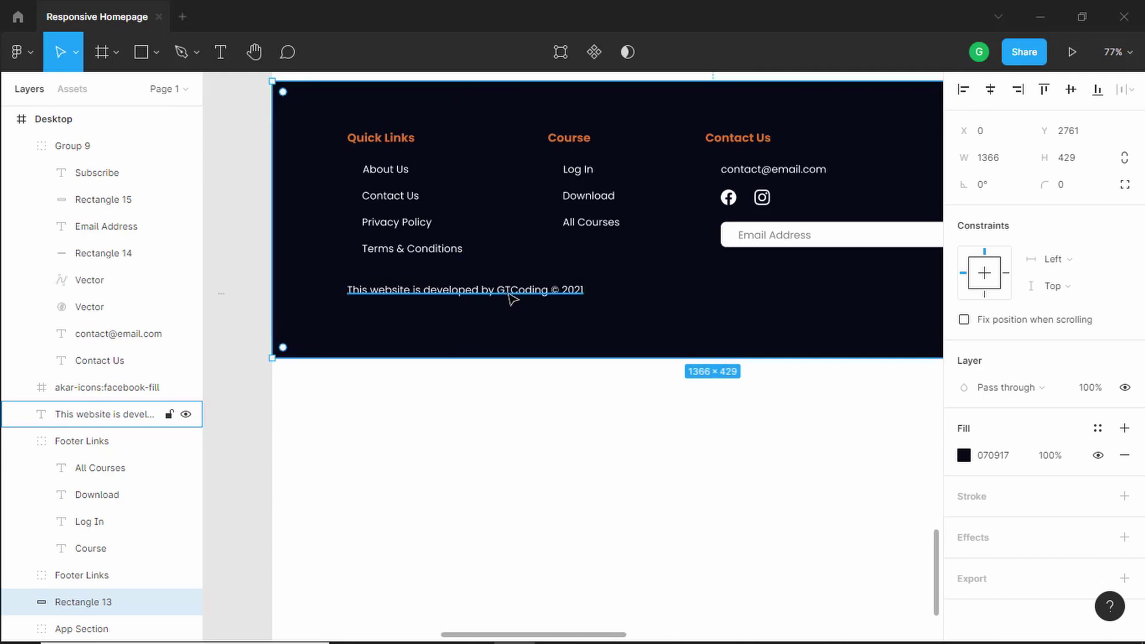
{"action": "key", "text": "ctrl+shift+Up"}
{"action": "key", "text": "ctrl+shift+Up"}
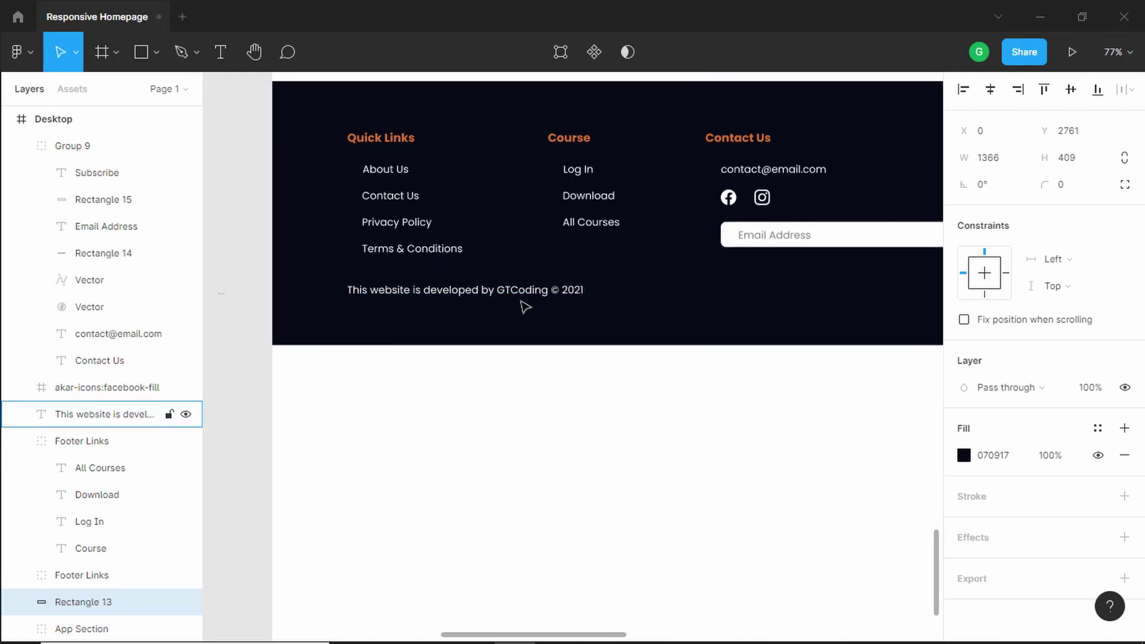
{"action": "key", "text": "alt"}
Select every footer layer and group them into one group.
{"action": "scroll", "coordinate": [525, 307], "scroll_direction": "down", "scroll_amount": 5}
{"action": "left_click_drag", "start_coordinate": [307, 428], "coordinate": [836, 199]}
{"action": "scroll", "coordinate": [436, 322], "scroll_direction": "up", "scroll_amount": 5}
{"action": "left_click_drag", "start_coordinate": [328, 292], "coordinate": [409, 347]}
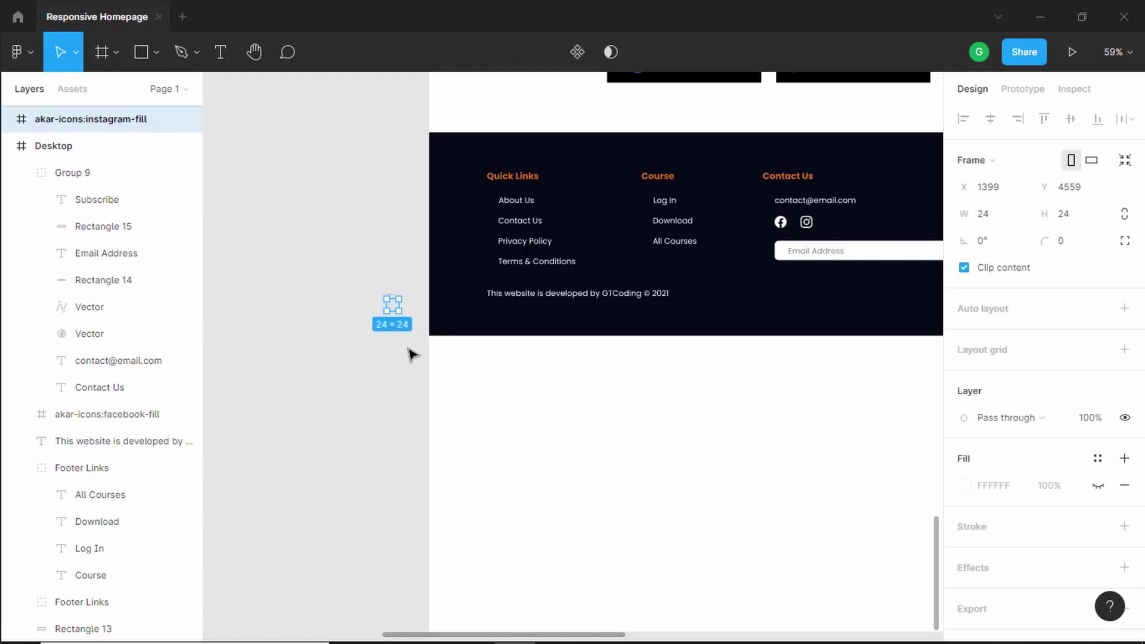
{"action": "left_click", "coordinate": [412, 355]}
{"action": "scroll", "coordinate": [333, 400], "scroll_direction": "down", "scroll_amount": 5}
{"action": "left_click_drag", "start_coordinate": [308, 415], "coordinate": [776, 261]}
{"action": "right_click", "coordinate": [504, 286]}
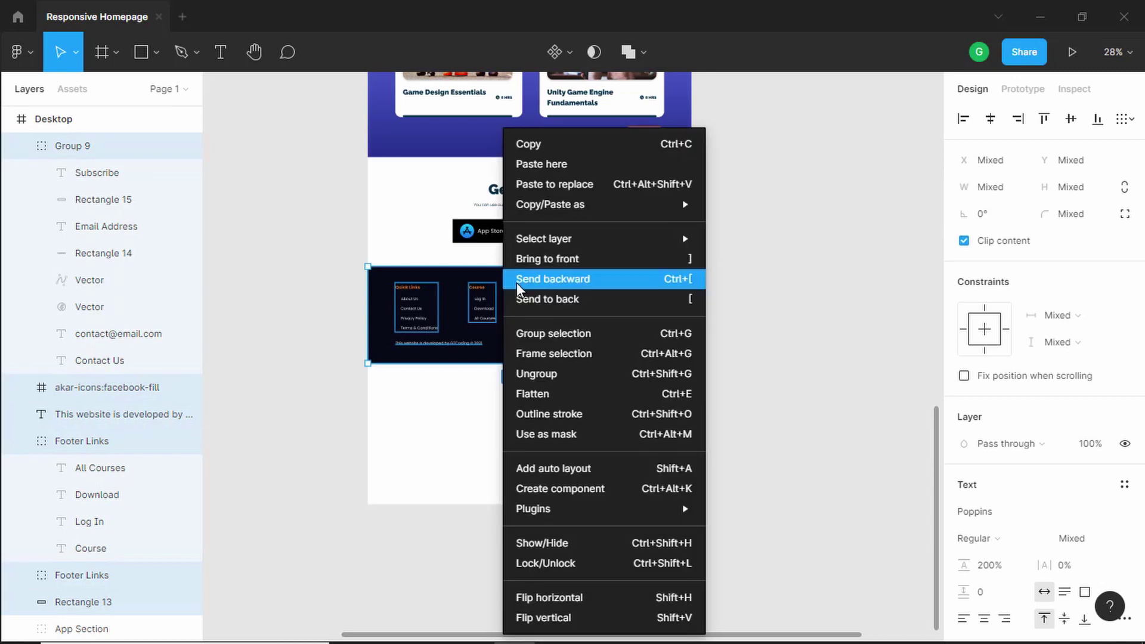
{"action": "left_click", "coordinate": [589, 337]}
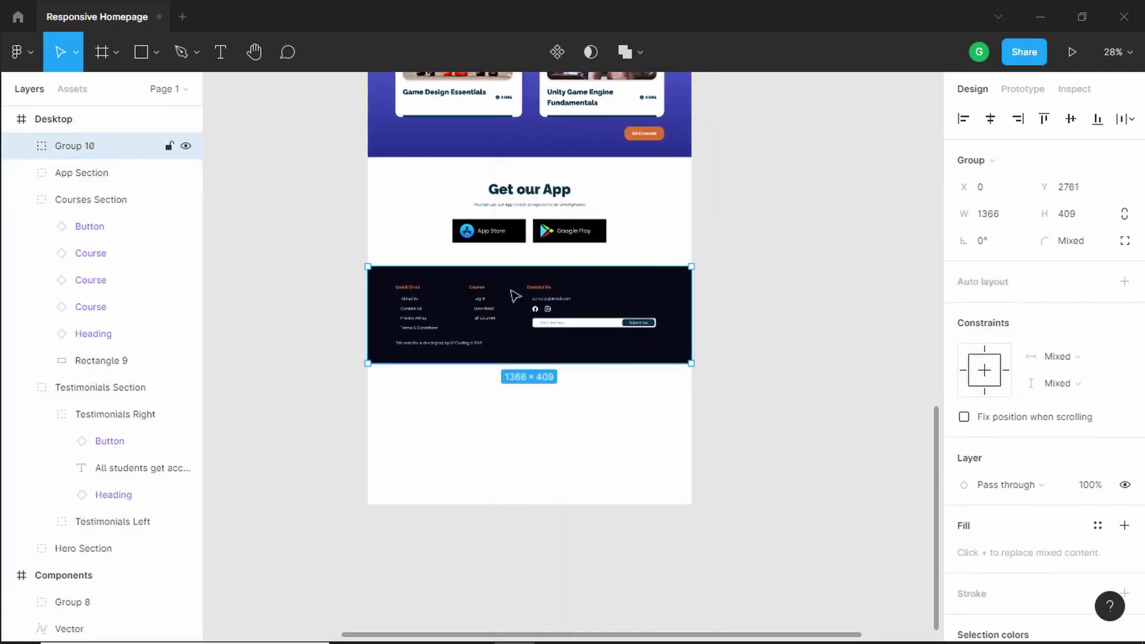
Rename the new group to 'Footer'.
{"action": "double_click", "coordinate": [80, 147]}
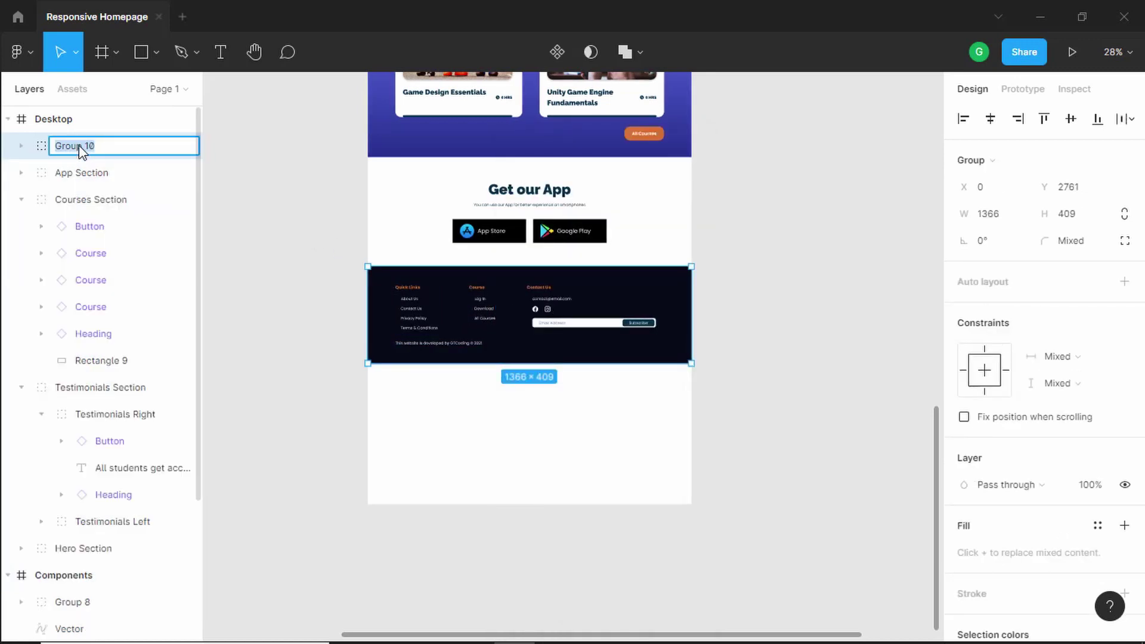
{"action": "type", "text": "Footer"}
{"action": "key", "text": "Return"}
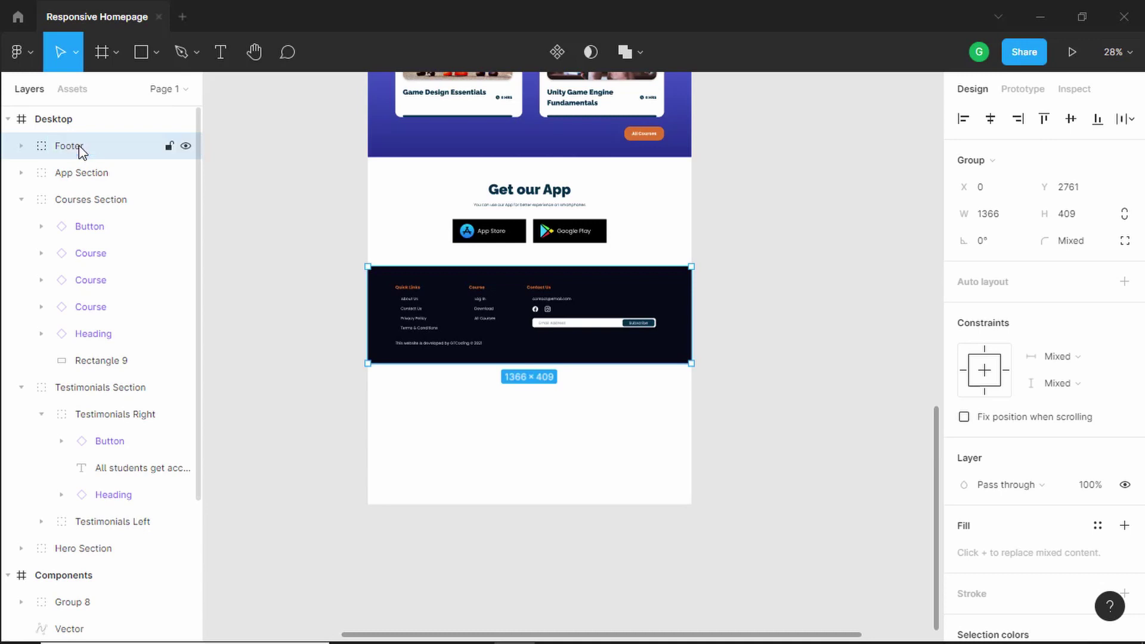
{"action": "key", "text": "Escape"}
{"action": "scroll", "coordinate": [516, 324], "scroll_direction": "up", "scroll_amount": 4}
{"action": "scroll", "coordinate": [516, 325], "scroll_direction": "down", "scroll_amount": 2}
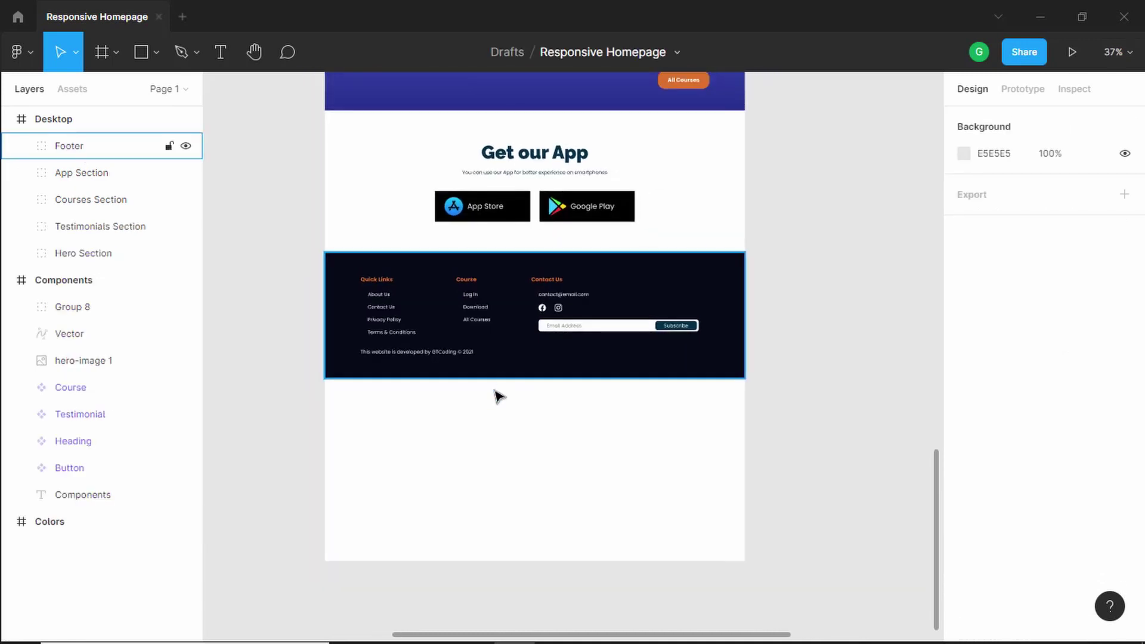
{"action": "left_click", "coordinate": [538, 424]}
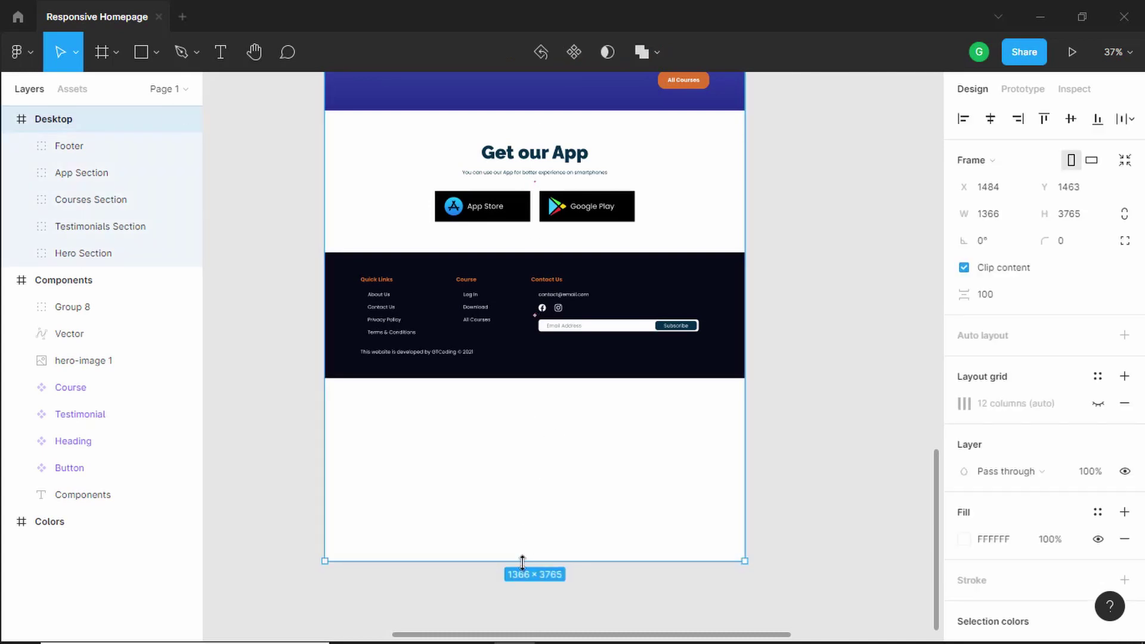
Set the Facebook and Instagram icons' constraints to Left and Top.
{"action": "left_click_drag", "start_coordinate": [524, 558], "coordinate": [535, 561]}
{"action": "scroll", "coordinate": [534, 311], "scroll_direction": "up", "scroll_amount": 5}
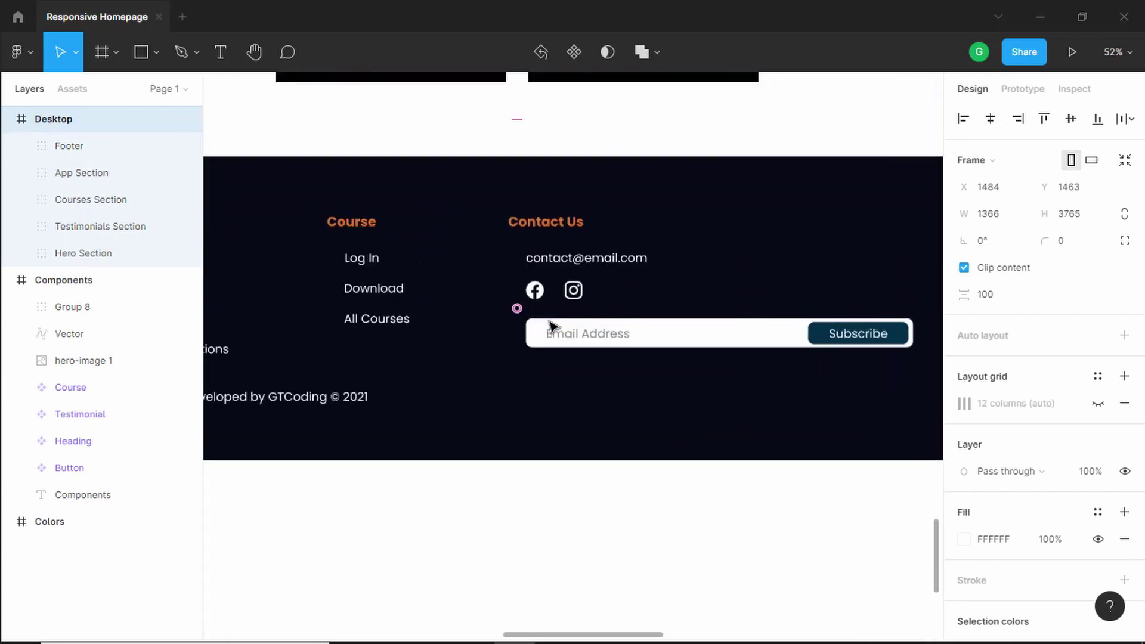
{"action": "double_click", "coordinate": [532, 285]}
{"action": "left_click", "coordinate": [535, 286]}
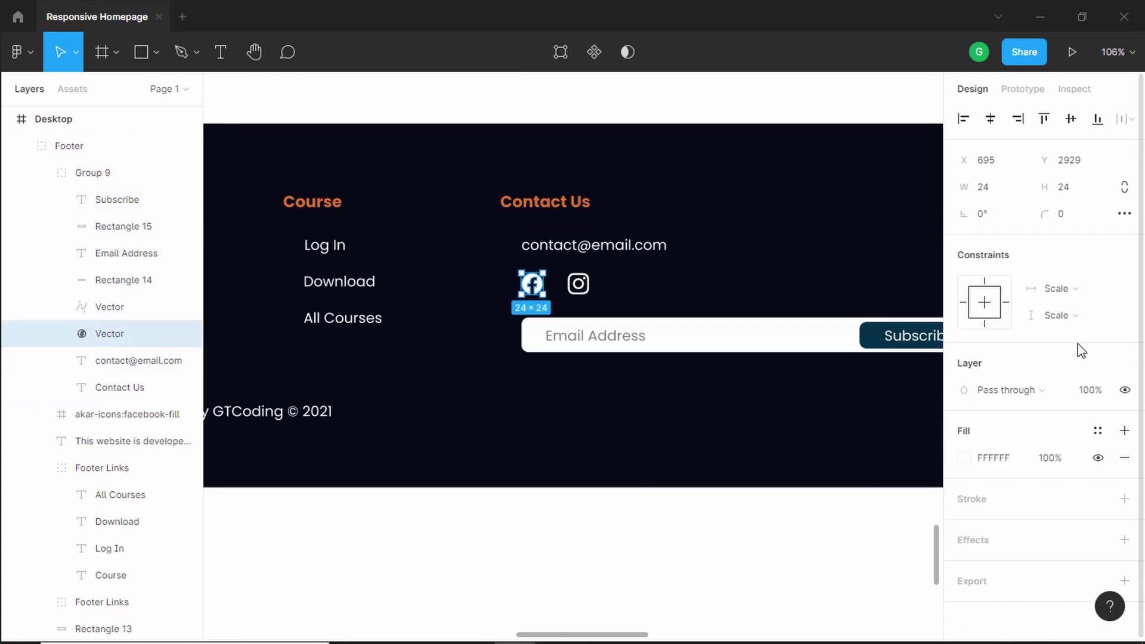
{"action": "left_click", "coordinate": [985, 281]}
{"action": "left_click", "coordinate": [966, 303]}
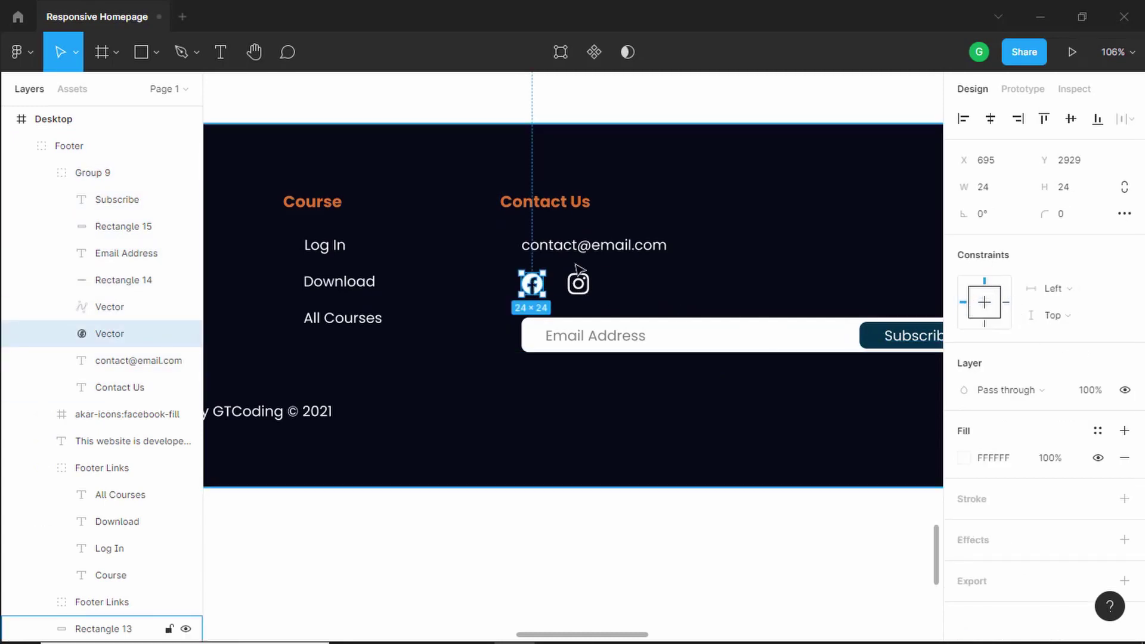
{"action": "left_click", "coordinate": [576, 286]}
{"action": "left_click", "coordinate": [985, 281]}
{"action": "left_click", "coordinate": [966, 303]}
{"action": "scroll", "coordinate": [837, 322], "scroll_direction": "down", "scroll_amount": 5}
{"action": "scroll", "coordinate": [835, 325], "scroll_direction": "down", "scroll_amount": 4}
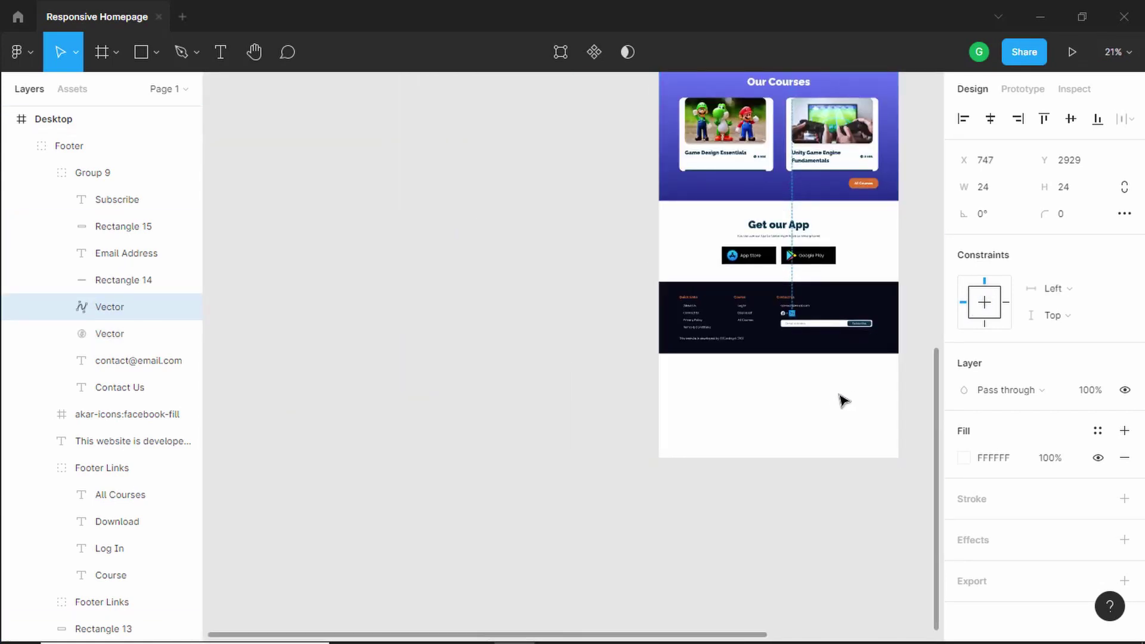
Trim the Desktop frame from 3765 to 3170 high so it ends at the footer.
{"action": "left_click_drag", "start_coordinate": [815, 396], "coordinate": [647, 486]}
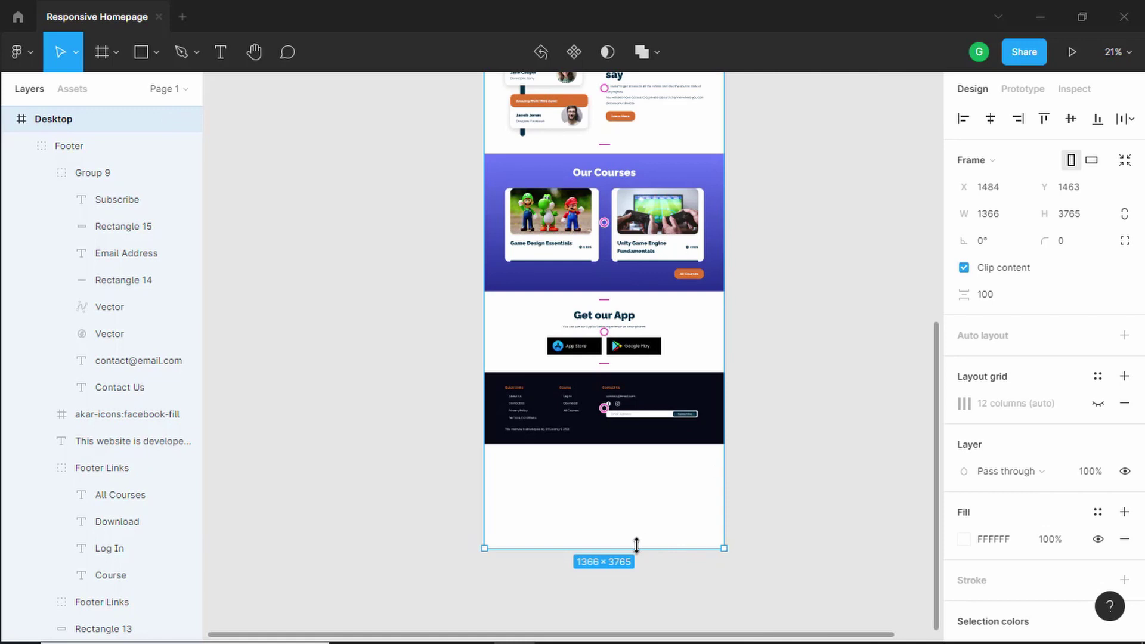
{"action": "left_click_drag", "start_coordinate": [636, 536], "coordinate": [649, 433]}
{"action": "scroll", "coordinate": [740, 207], "scroll_direction": "down", "scroll_amount": 2}
{"action": "scroll", "coordinate": [740, 207], "scroll_direction": "up", "scroll_amount": 1}
{"action": "scroll", "coordinate": [686, 206], "scroll_direction": "up", "scroll_amount": 1}
{"action": "scroll", "coordinate": [691, 209], "scroll_direction": "down", "scroll_amount": 1}
{"action": "left_click_drag", "start_coordinate": [754, 404], "coordinate": [723, 355]}
{"action": "scroll", "coordinate": [707, 178], "scroll_direction": "up", "scroll_amount": 1}
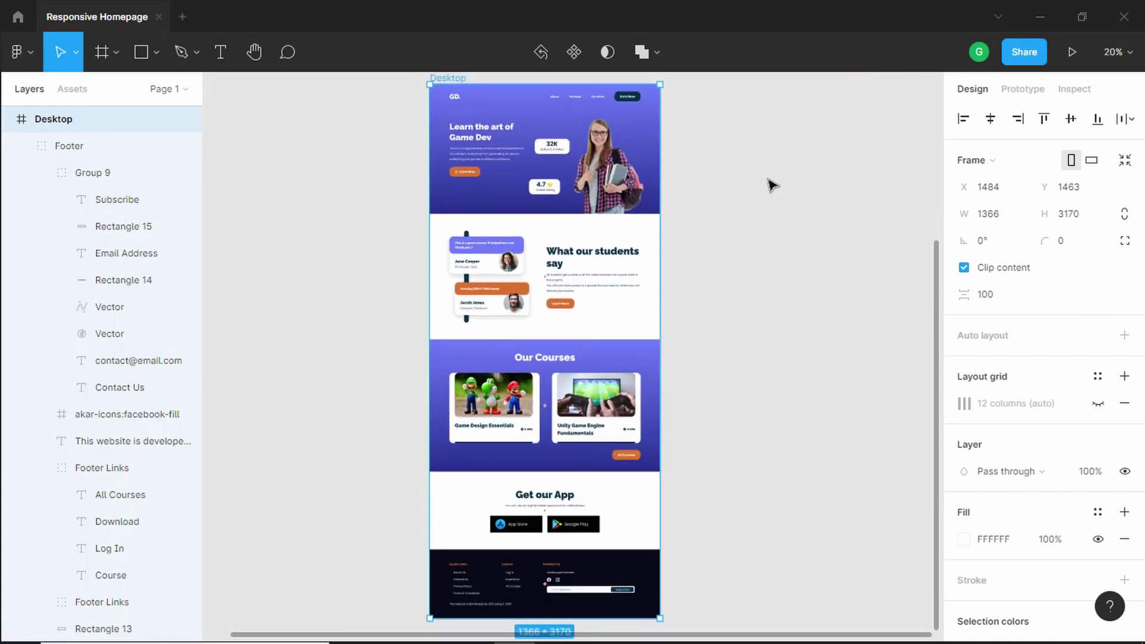
{"action": "scroll", "coordinate": [755, 172], "scroll_direction": "down", "scroll_amount": 1}
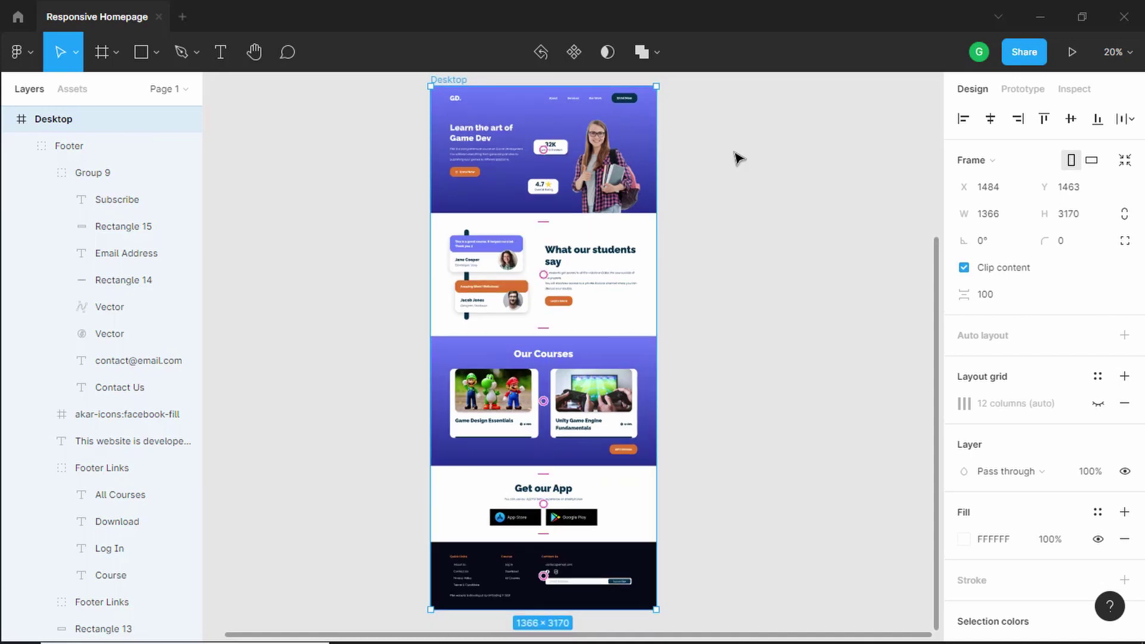
{"action": "scroll", "coordinate": [709, 162], "scroll_direction": "up", "scroll_amount": 1}
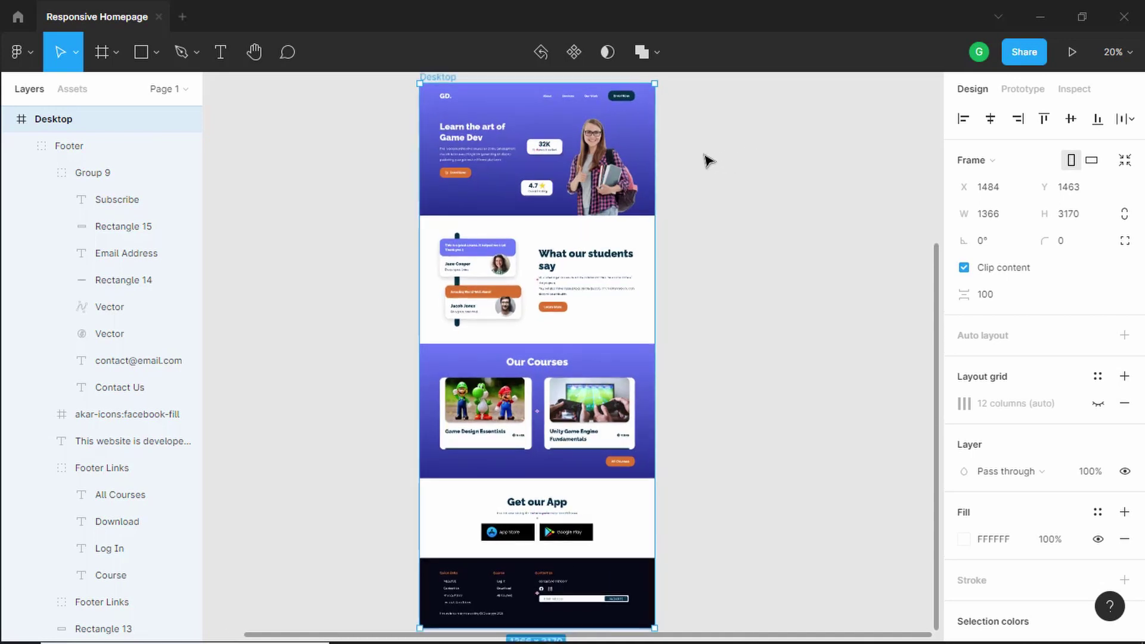